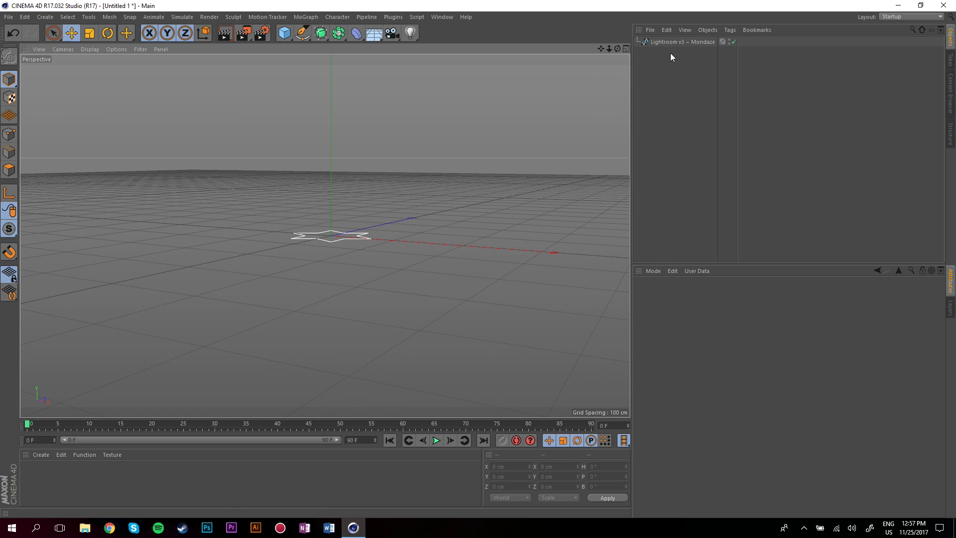
Step: Add a MoText object to the lightroom scene and set its alignment to Middle
click(669, 41)
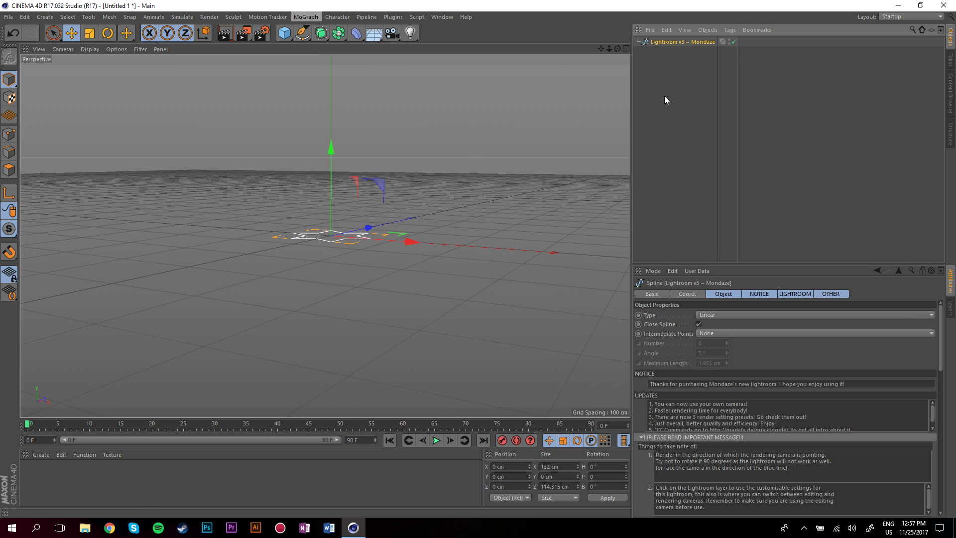
click(306, 18)
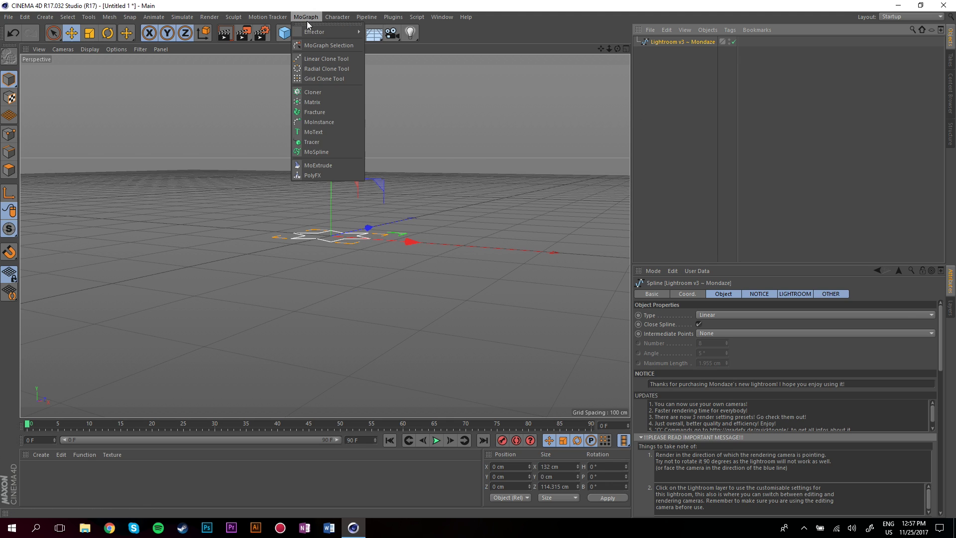
click(314, 132)
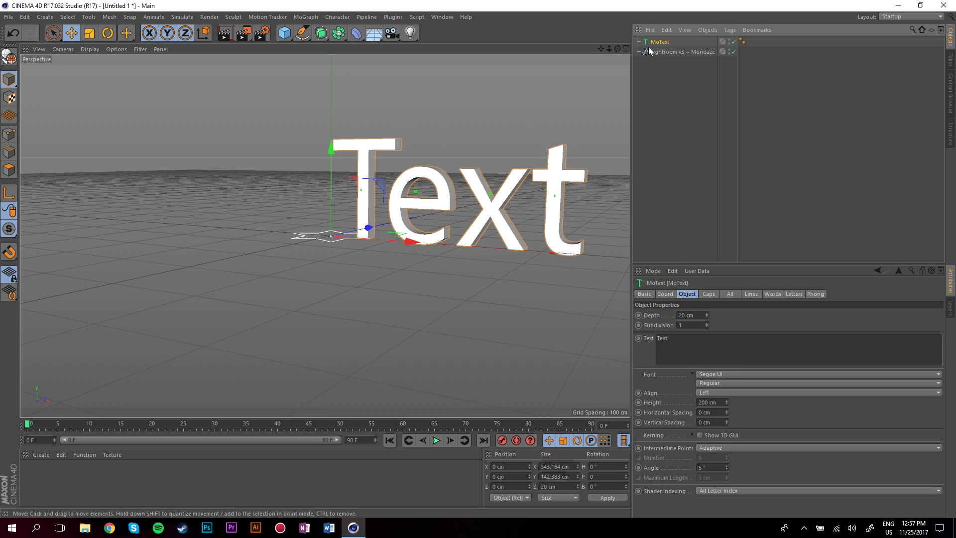
click(714, 390)
click(714, 399)
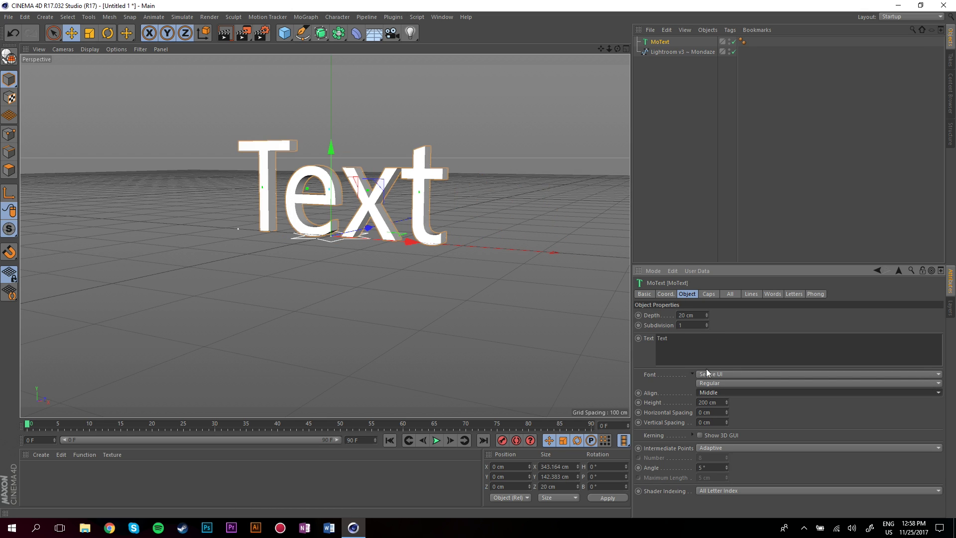
Step: Replace the MoText content with ARCHEH and set its depth to 70 cm
drag(702, 348, 653, 314)
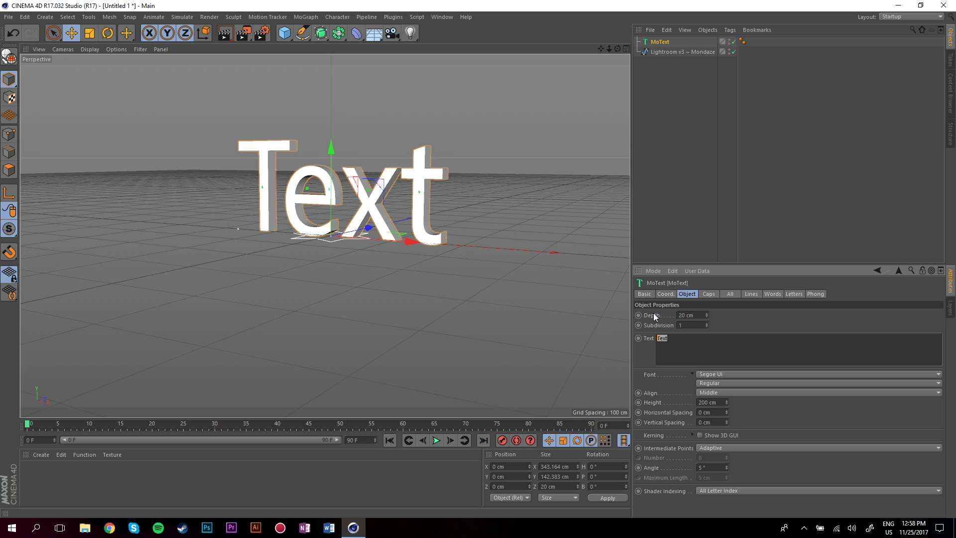
text(ARCHEH)
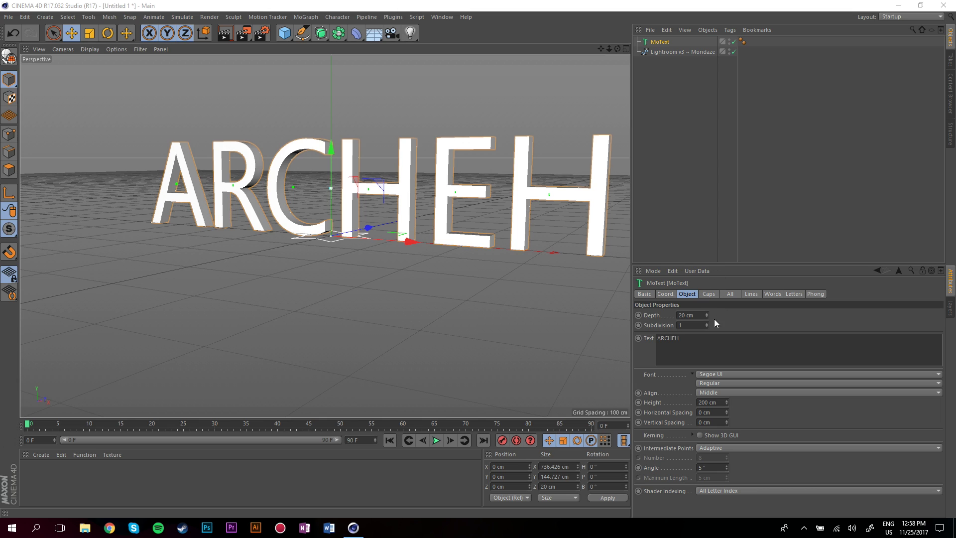
drag(707, 315, 688, 322)
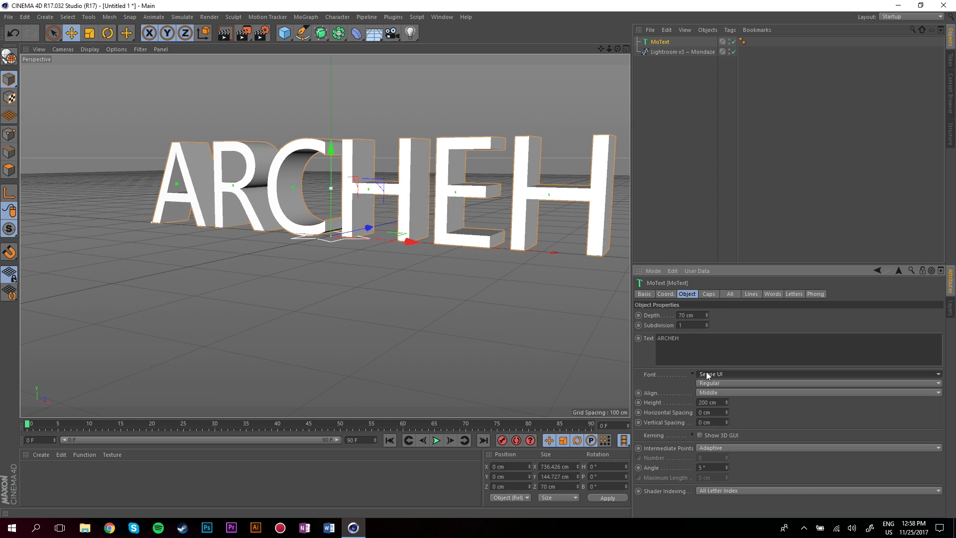
Step: Set the text's font to Kenyan Coffee Rg in the Bold Italic style
click(765, 218)
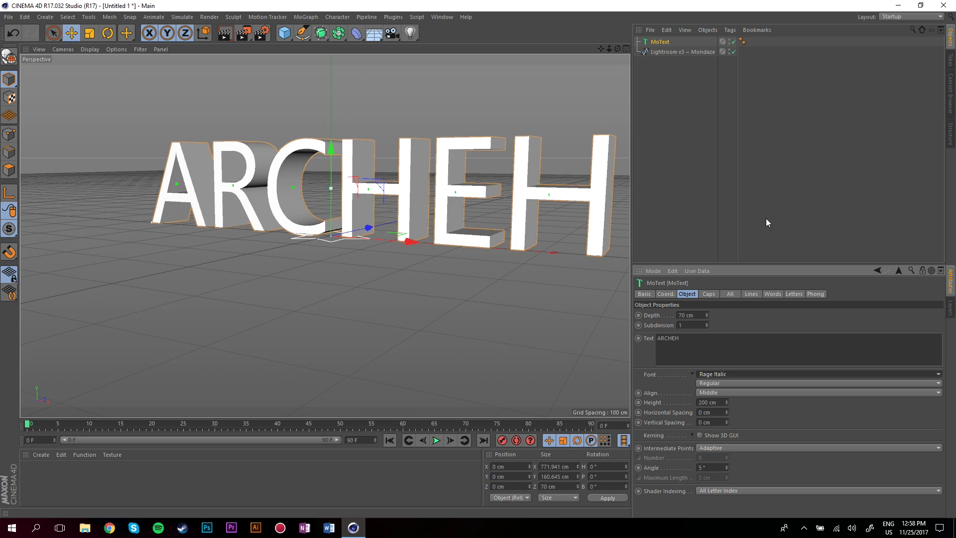
click(728, 373)
scroll(757, 327, up, 15)
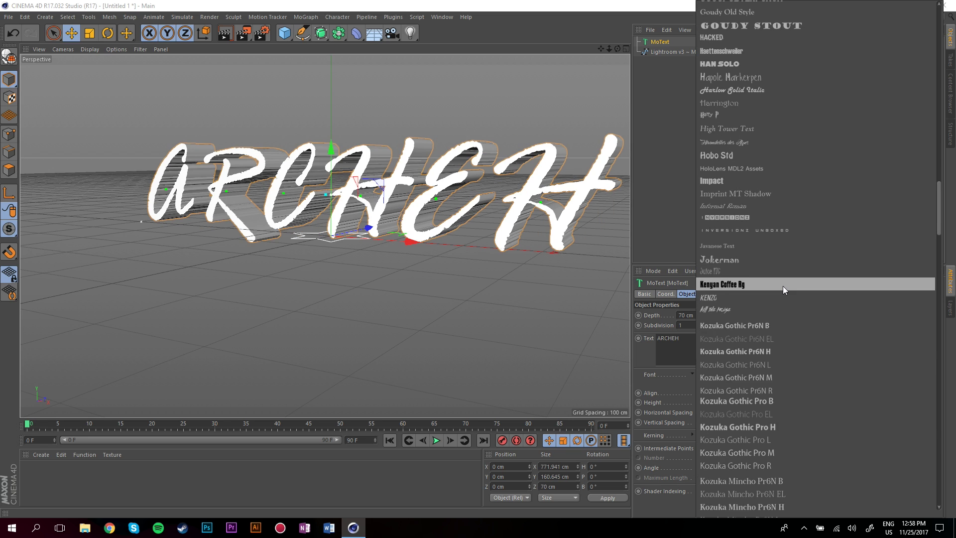
click(748, 345)
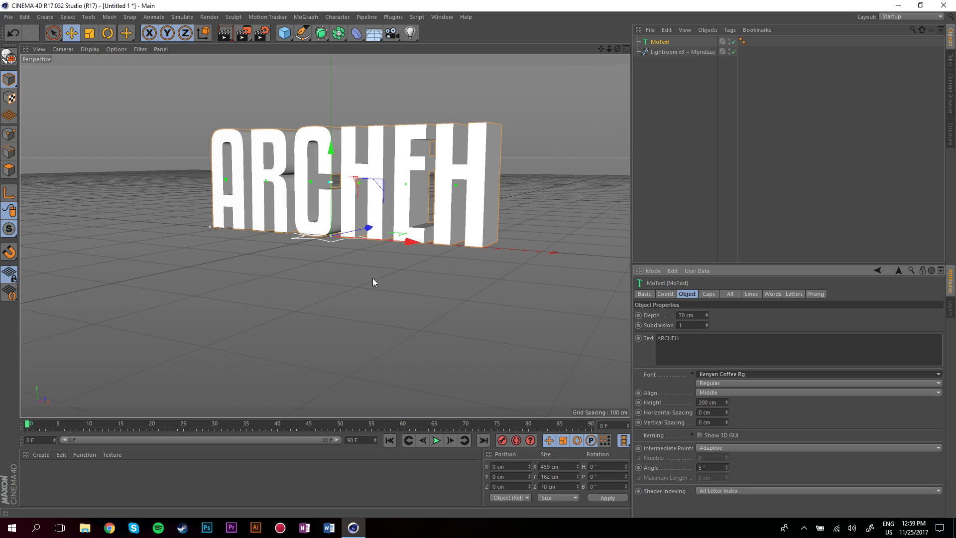
click(706, 379)
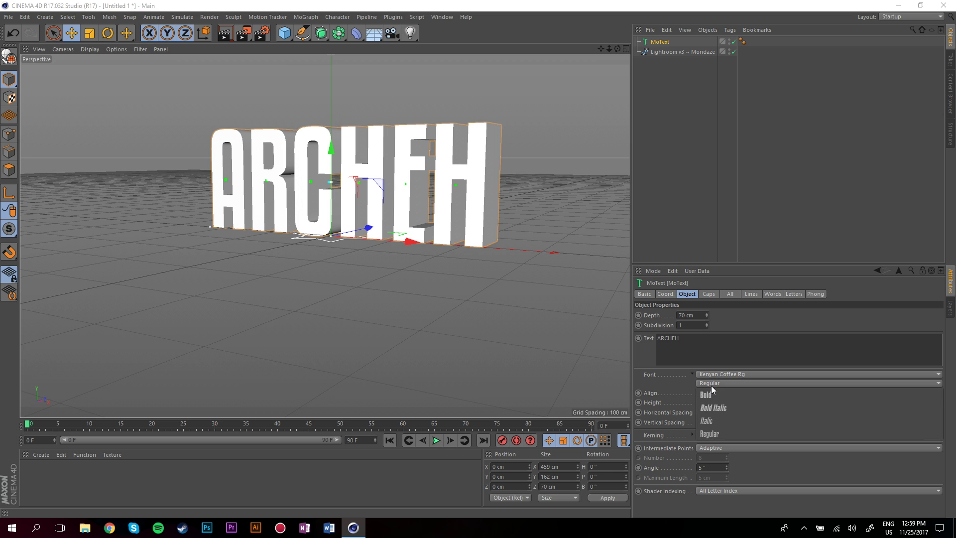
click(736, 407)
Step: Set both the start and end caps of the text to Fillet Cap
drag(617, 49, 609, 70)
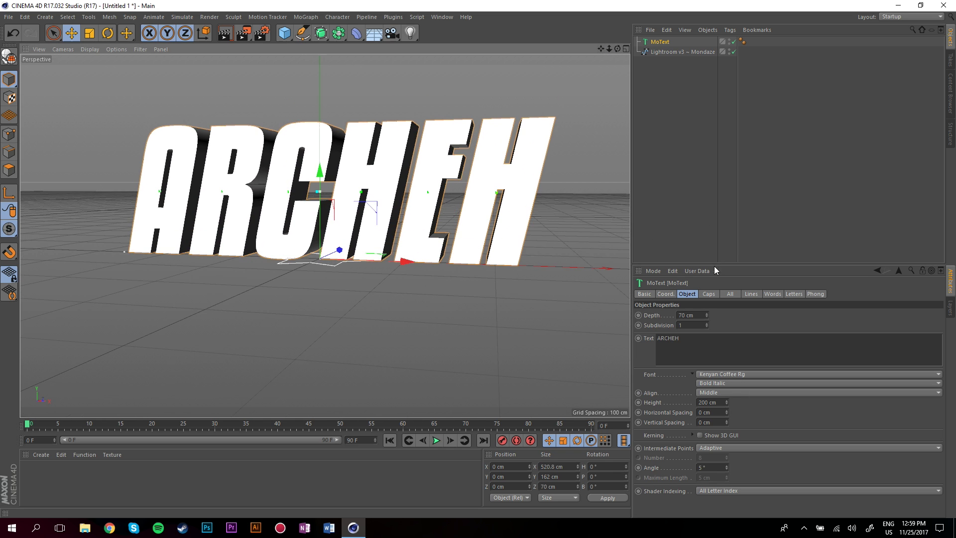
click(709, 294)
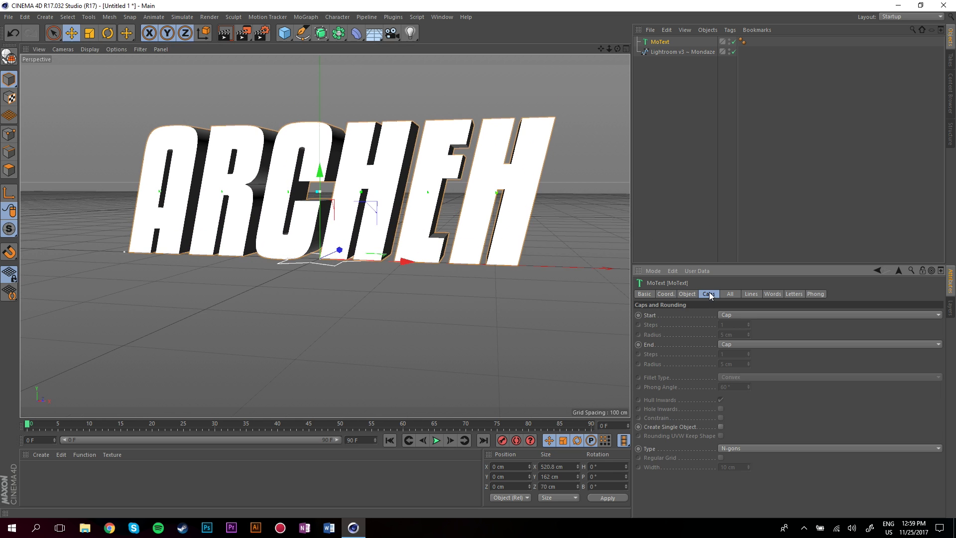
click(742, 315)
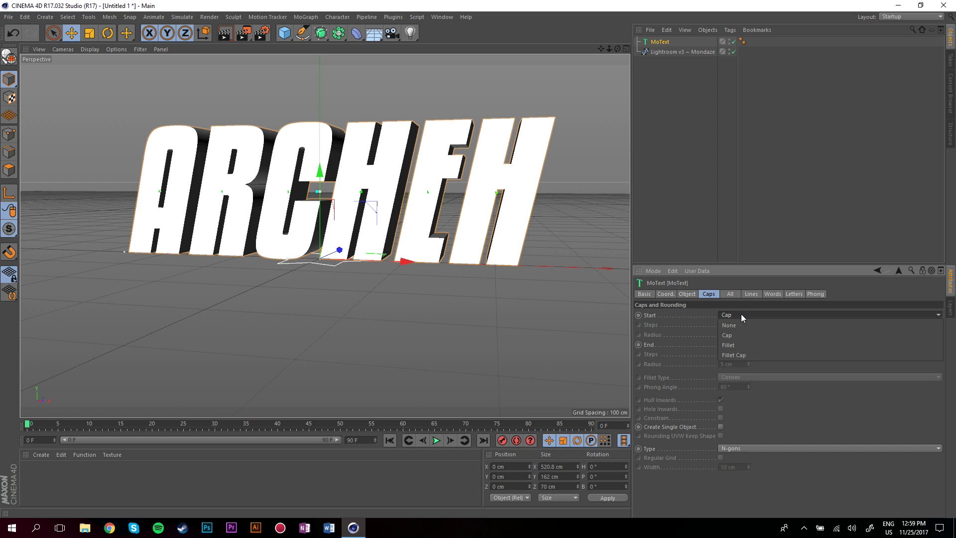
click(745, 351)
click(734, 346)
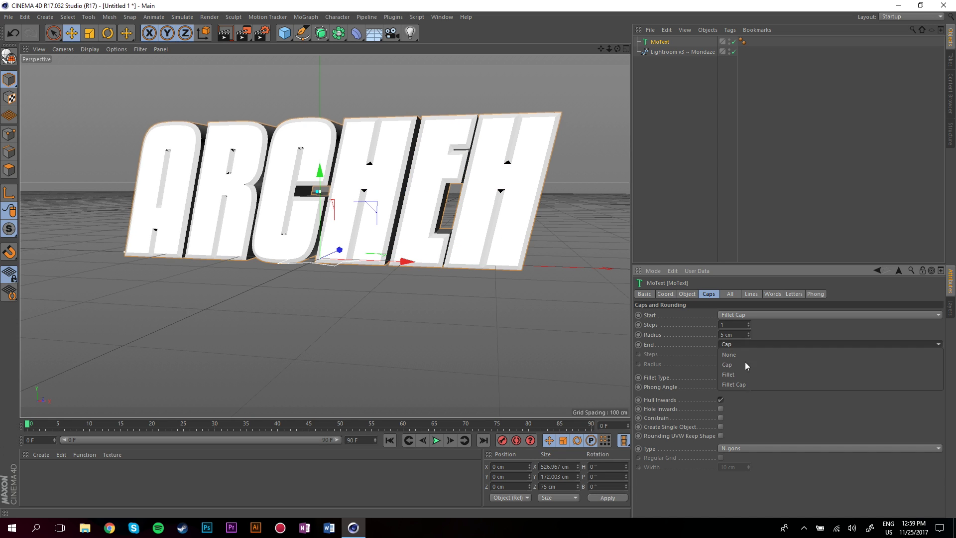
click(742, 381)
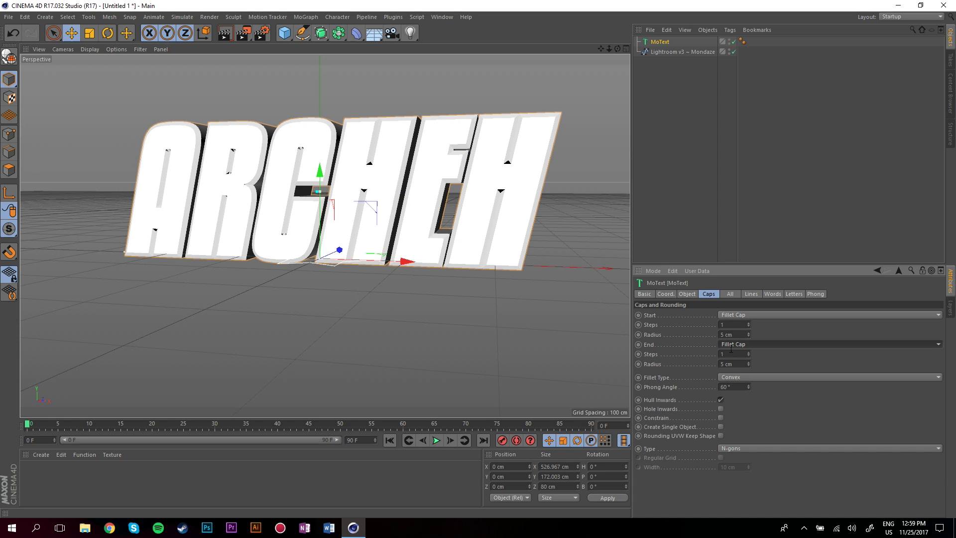
Step: Give the start and end fillet caps 15 steps and a 2 cm radius each
click(724, 325)
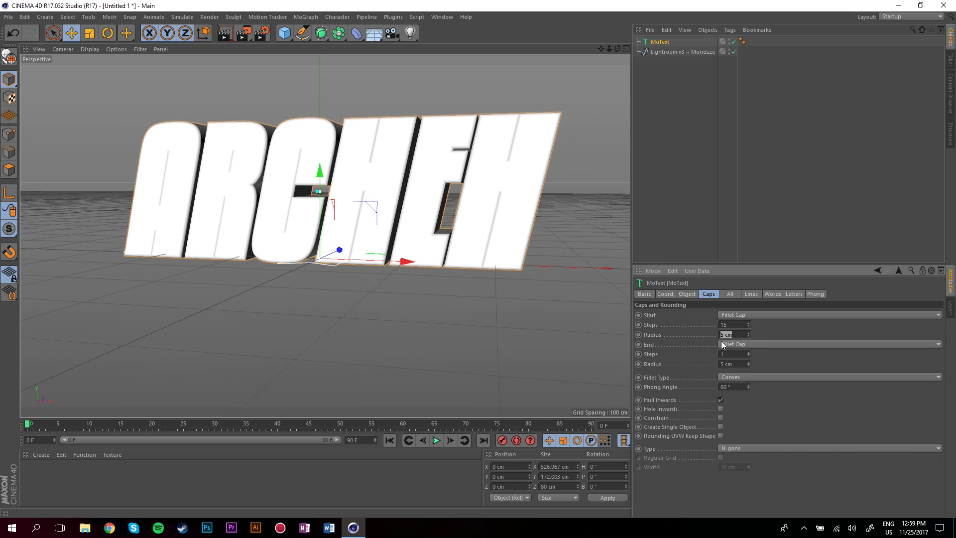
text(2)
key(Tab)
text(15)
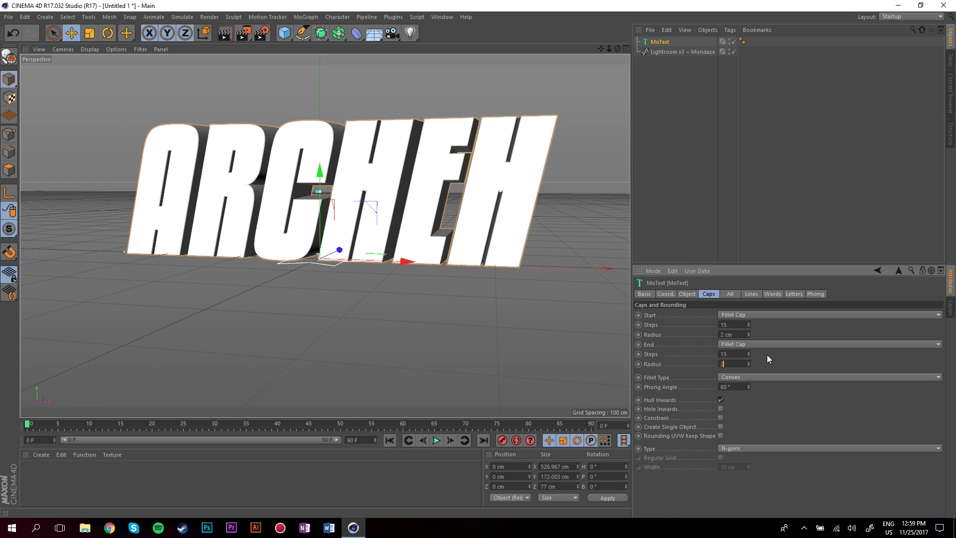
key(Tab)
text(2)
key(Return)
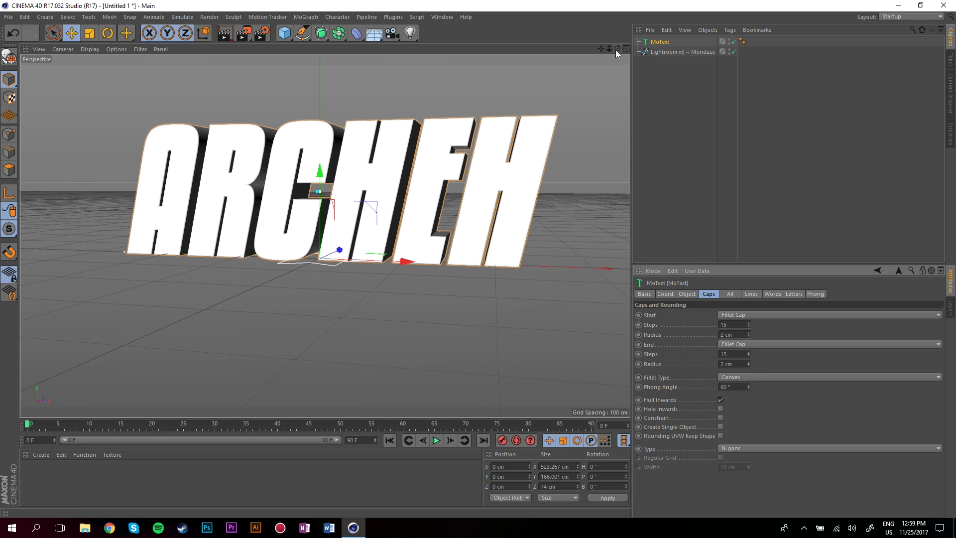
mouse_move(618, 48)
mouse_down()
mouse_move(667, 49)
mouse_move(622, 49)
mouse_up()
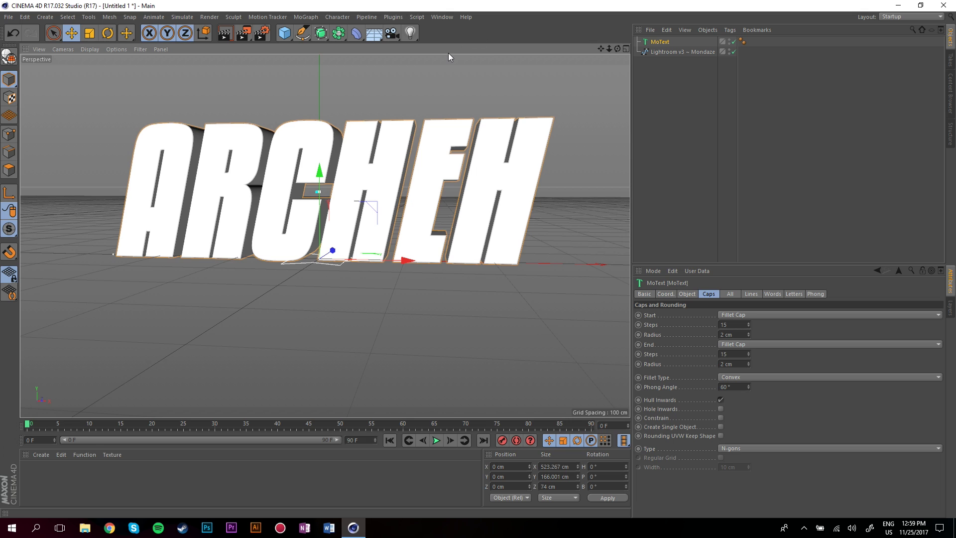
Step: Add a Wrap deformer as a child of the MoText, about 1329 cm wide with a radius of about 406 cm
click(355, 39)
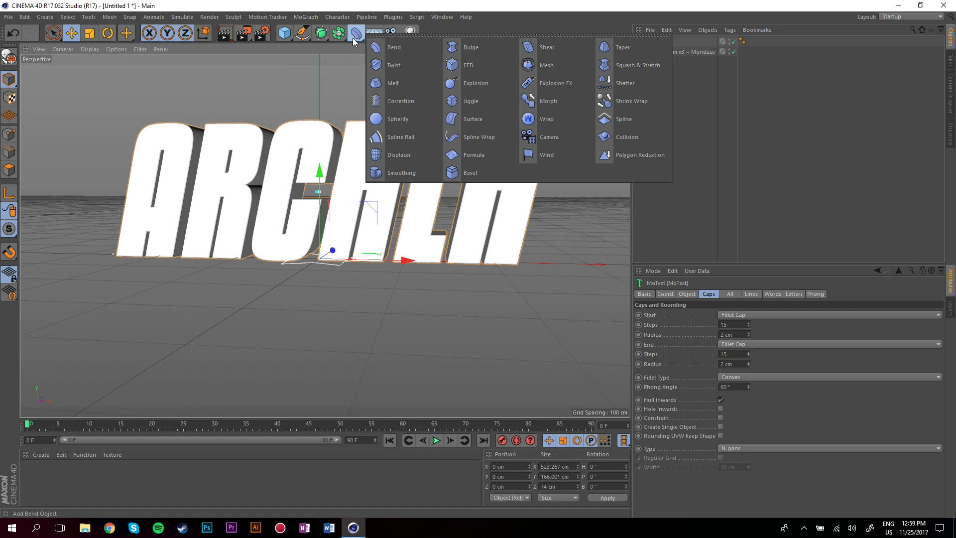
shift+click(536, 115)
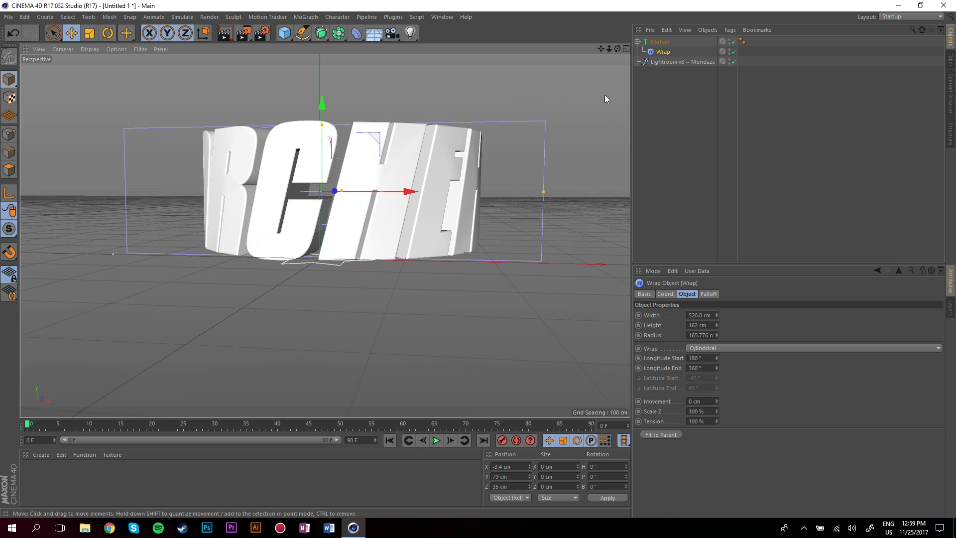
alt+drag(540, 190, 872, 188)
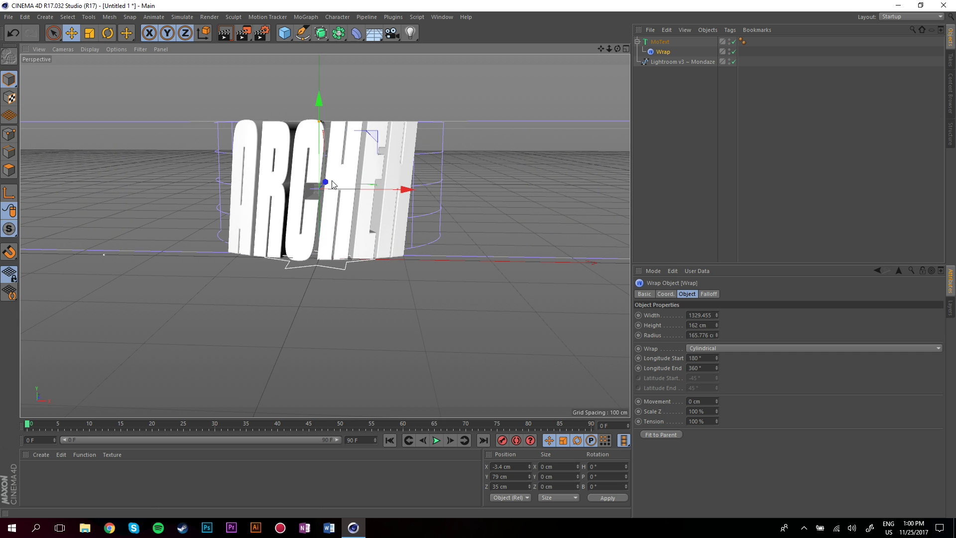
drag(329, 179, 343, 174)
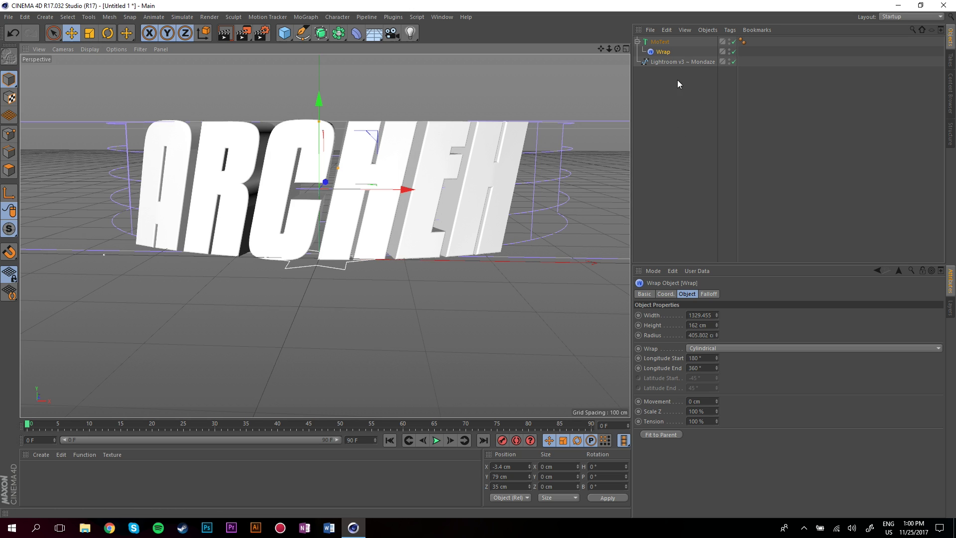
Step: Hide the Wrap deformer's cage in the viewport and make the MoText editable, expanding it into its separate letters
click(730, 49)
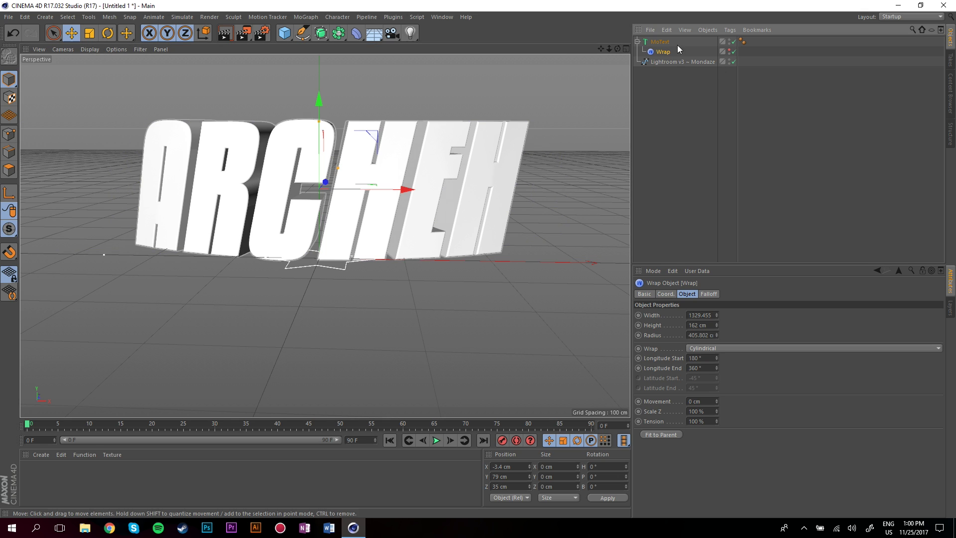
click(637, 41)
click(657, 42)
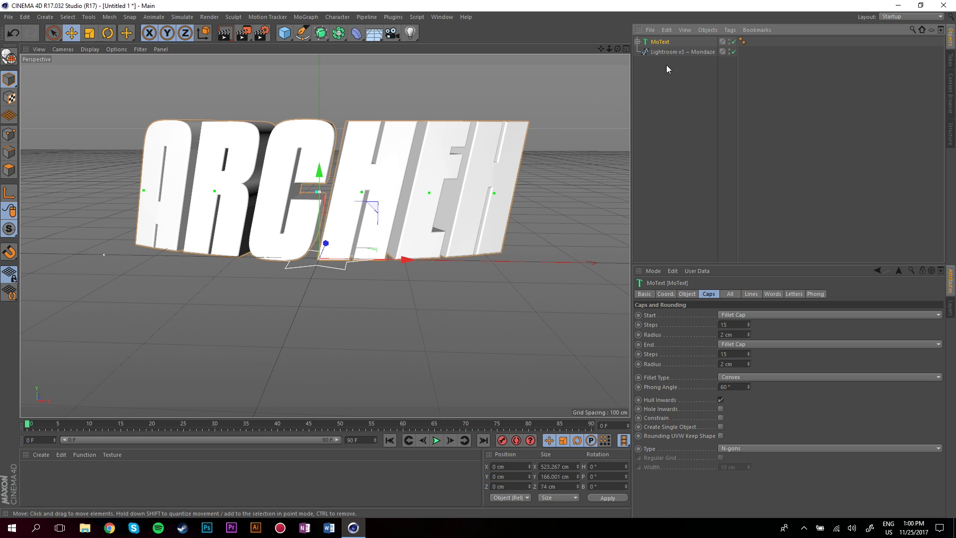
key(c)
click(637, 42)
Step: Rotate and shift the individual letters of ARCHEH so each one tilts at a slightly different angle
drag(124, 233, 115, 237)
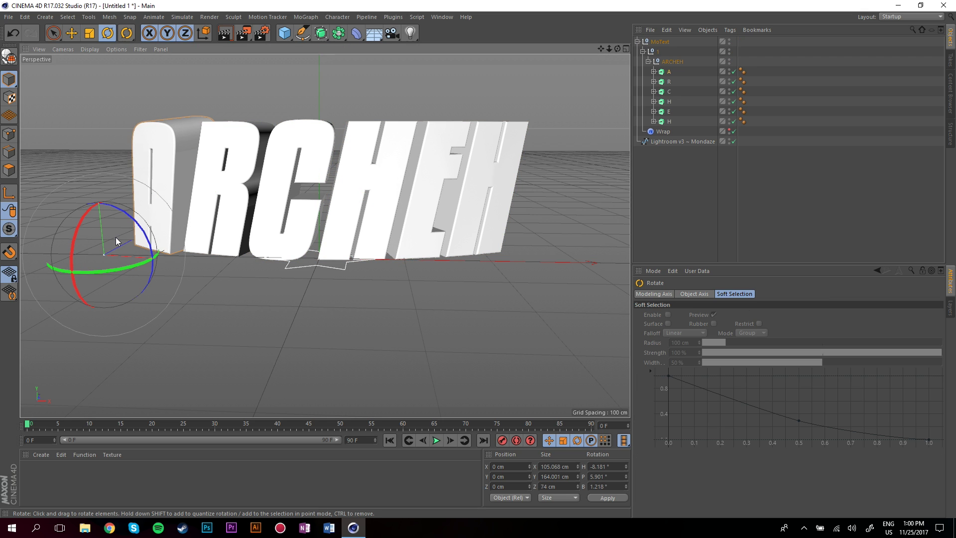
key(ctrl+z)
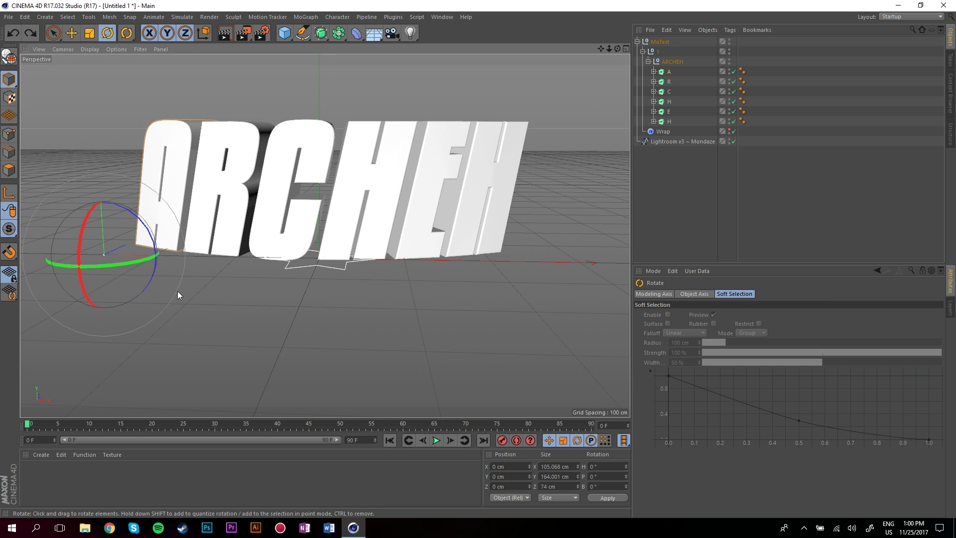
click(178, 291)
click(175, 221)
drag(109, 244, 121, 222)
click(198, 232)
drag(181, 282, 277, 300)
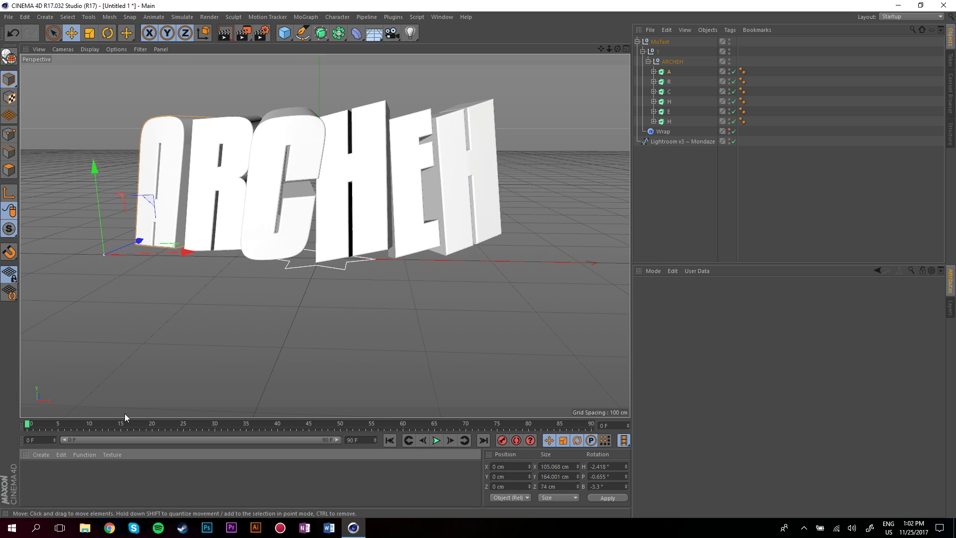
Step: Create a bright blue material and apply it to the letters A, E and the last H
double_click(42, 476)
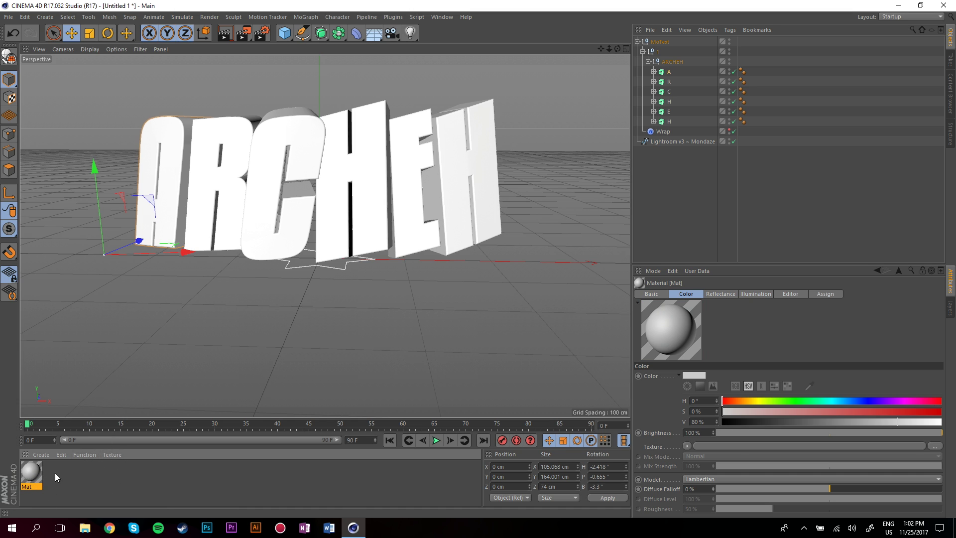
double_click(28, 476)
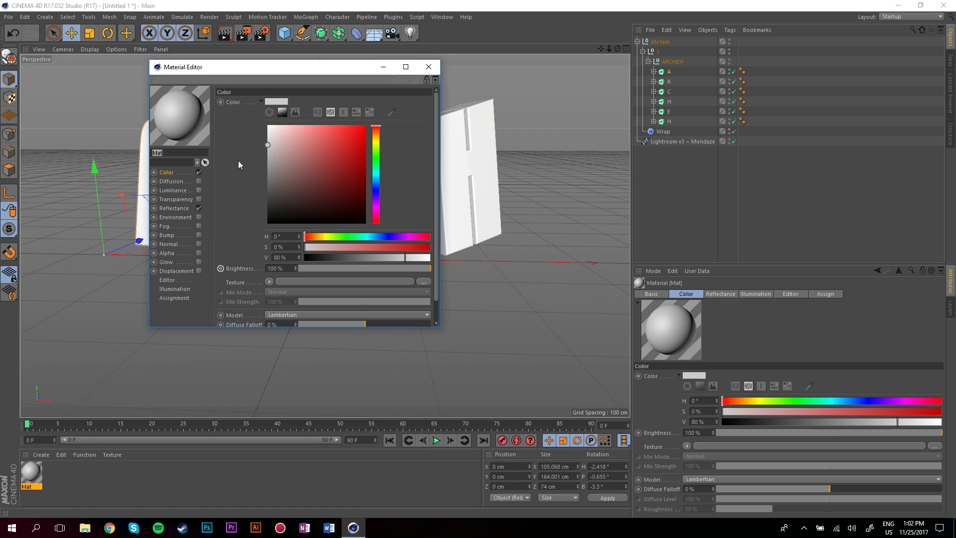
drag(247, 59, 519, 146)
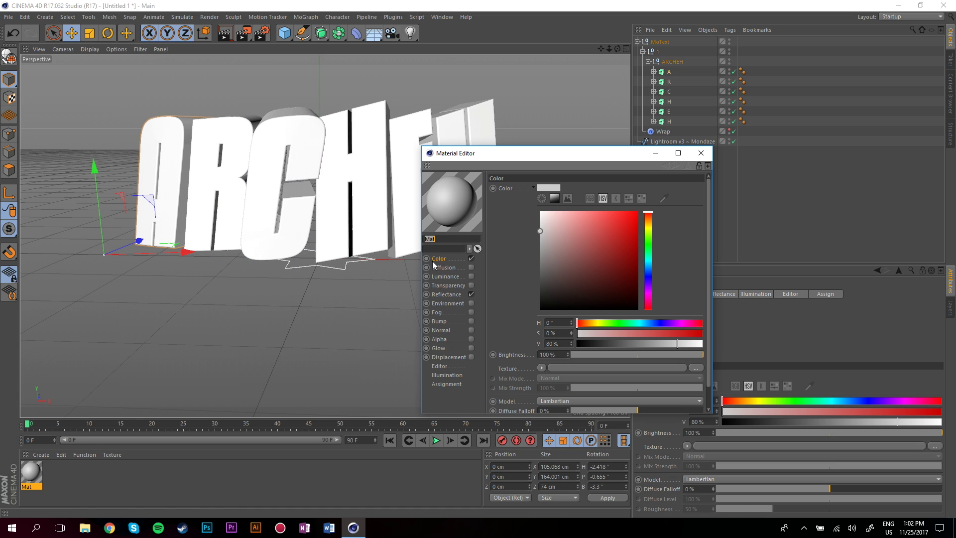
click(555, 199)
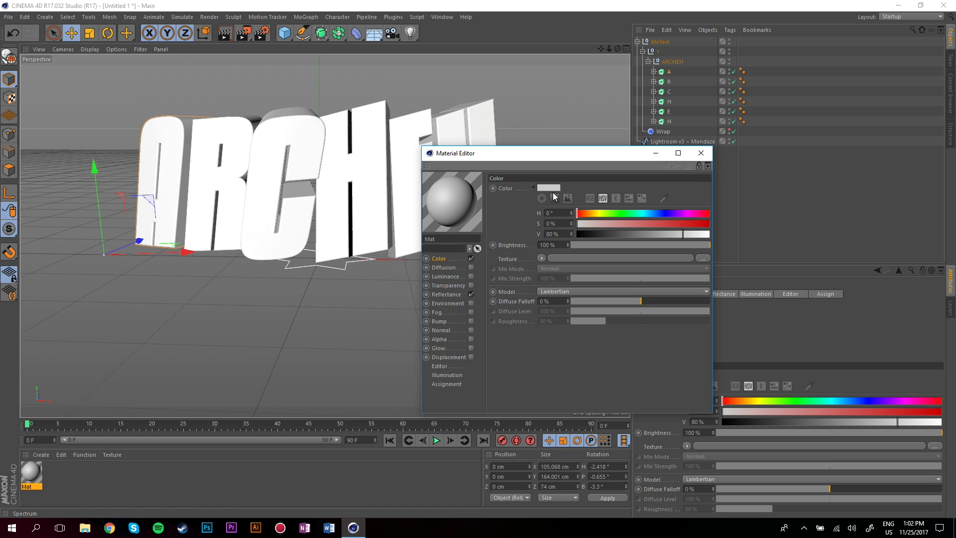
click(556, 199)
drag(648, 278, 649, 263)
click(629, 219)
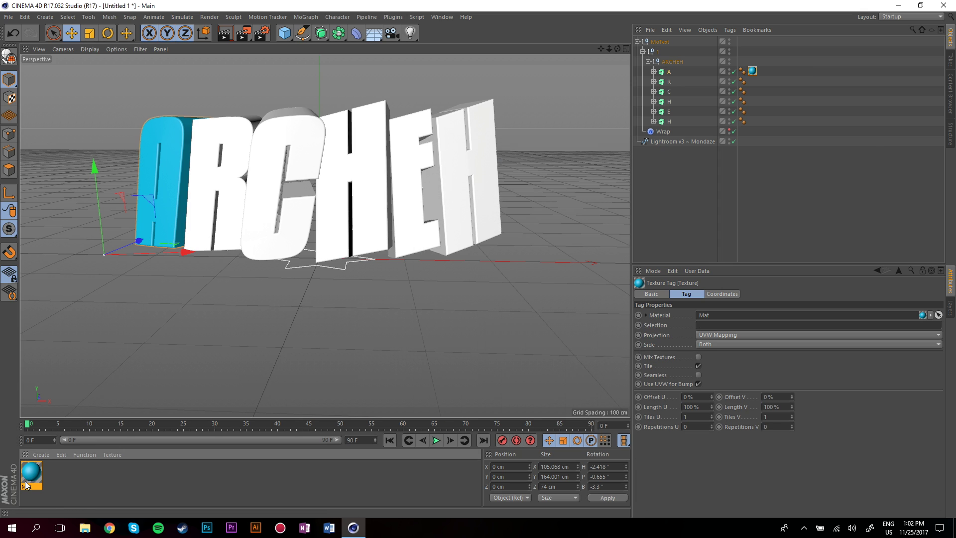
drag(33, 480, 400, 189)
Step: Create a second material and give it a darker, less bright blue based on the colour sampled from the last H
double_click(79, 470)
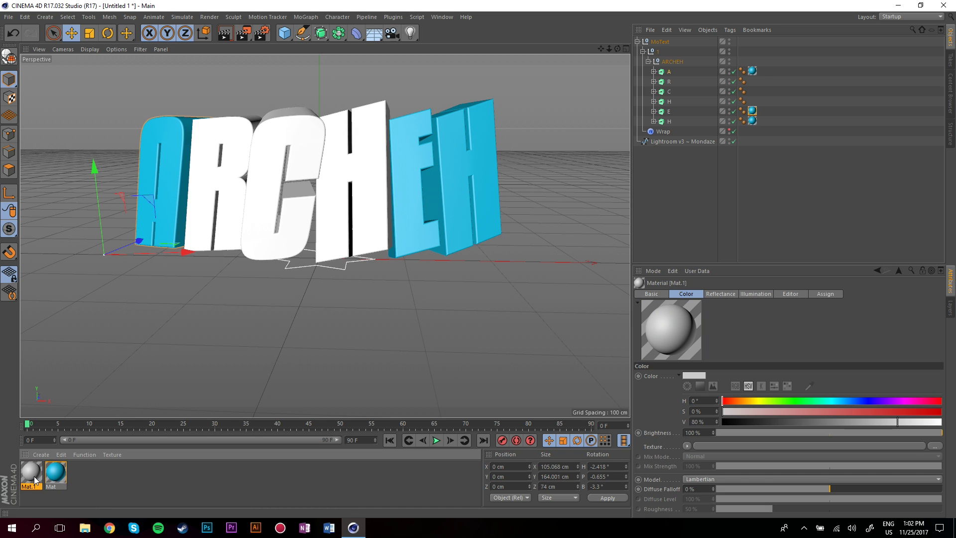
double_click(34, 476)
drag(249, 67, 560, 195)
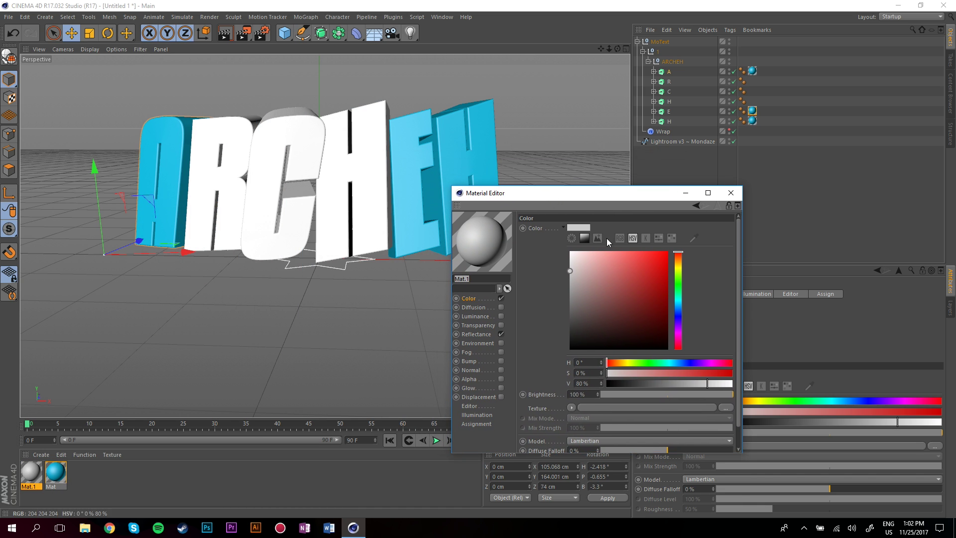
click(585, 239)
click(585, 239)
click(694, 238)
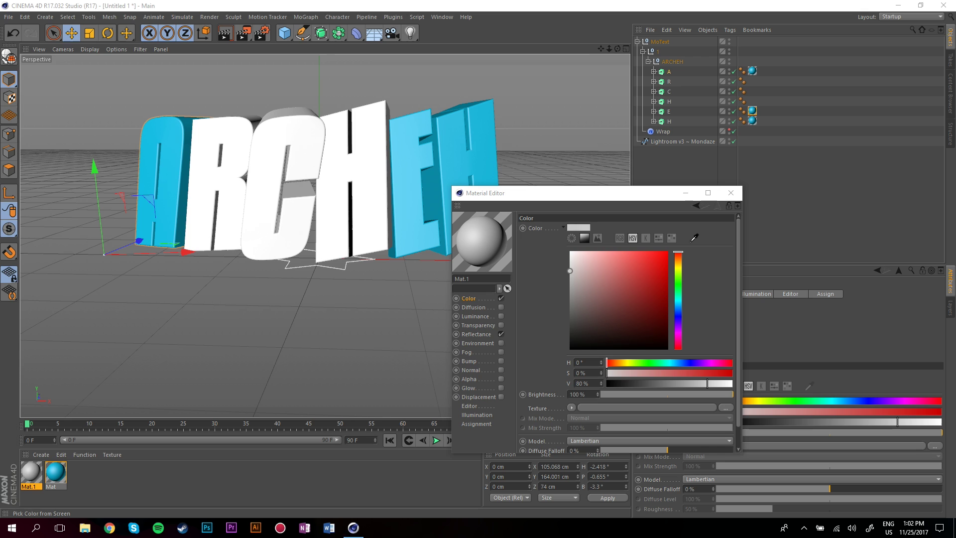
click(483, 139)
click(647, 283)
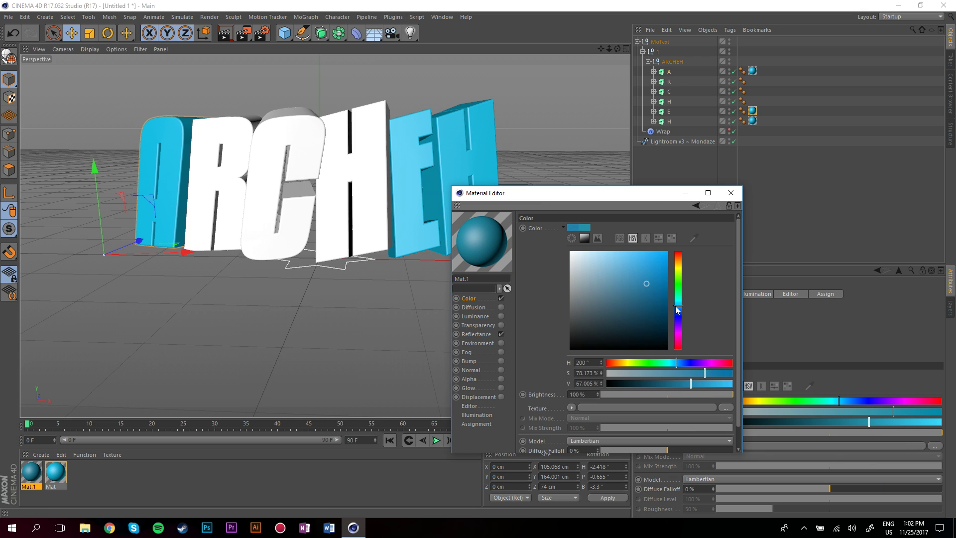
click(730, 192)
Step: Apply the darker blue material to the letters R, C and the first H
drag(31, 472, 227, 227)
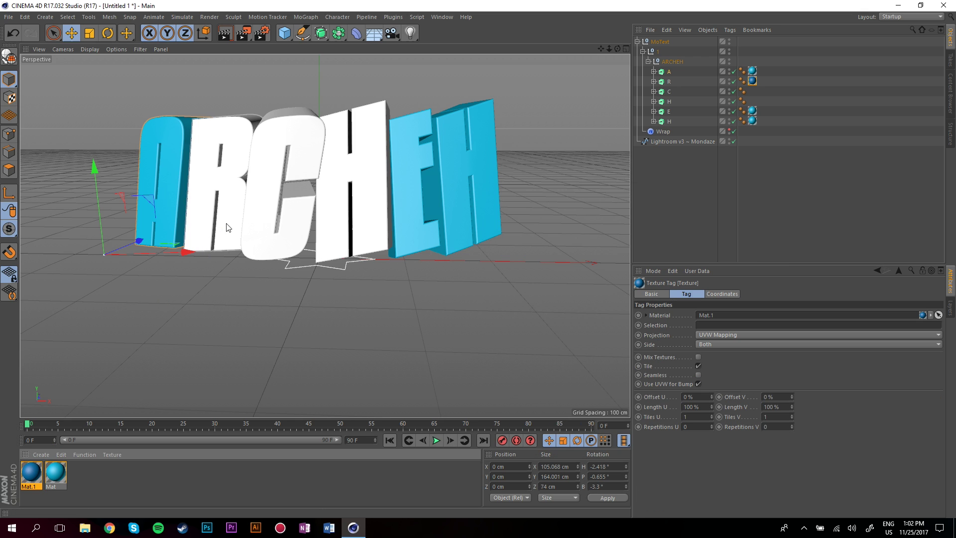
drag(32, 473, 92, 378)
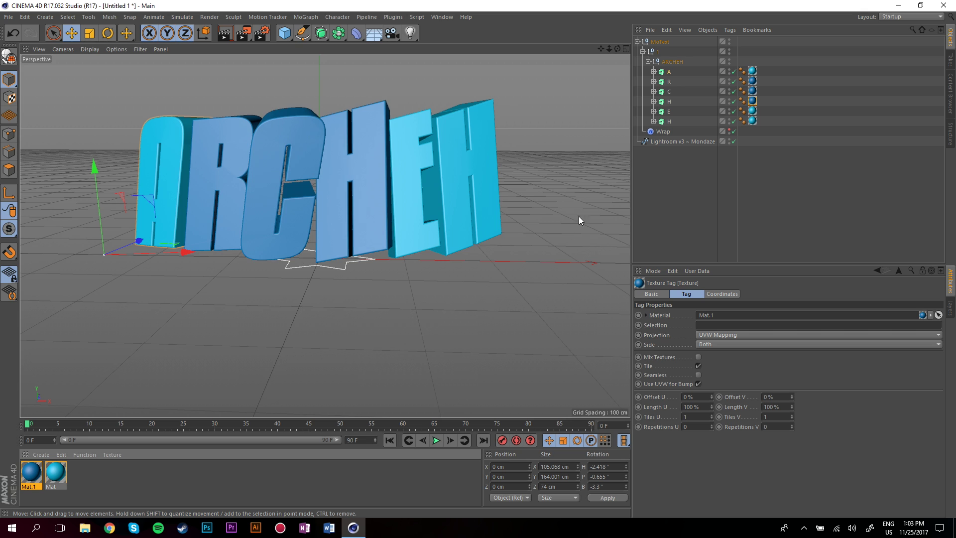
click(672, 200)
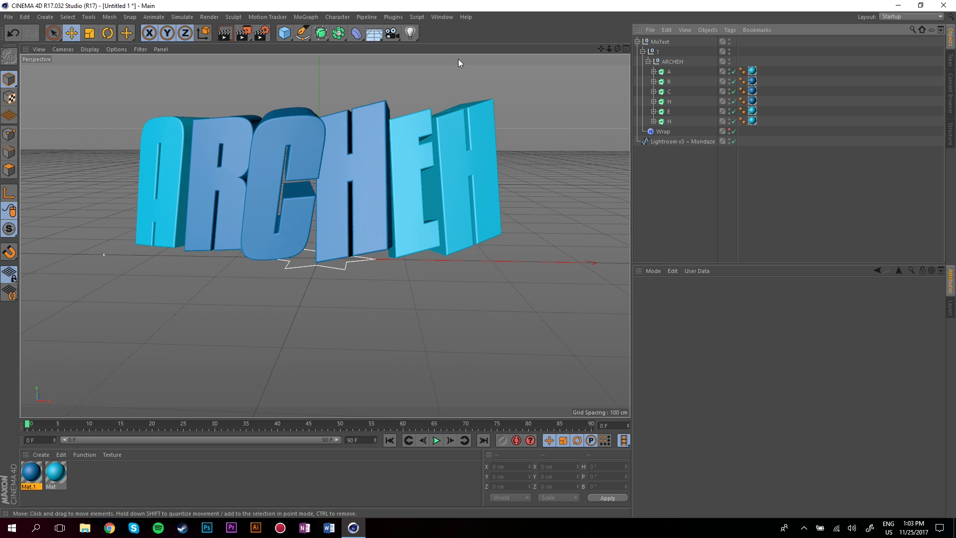
Step: Add a camera nested under a new Circle spline of 200 cm radius and hide both in the viewport
drag(392, 32, 421, 46)
drag(303, 33, 403, 66)
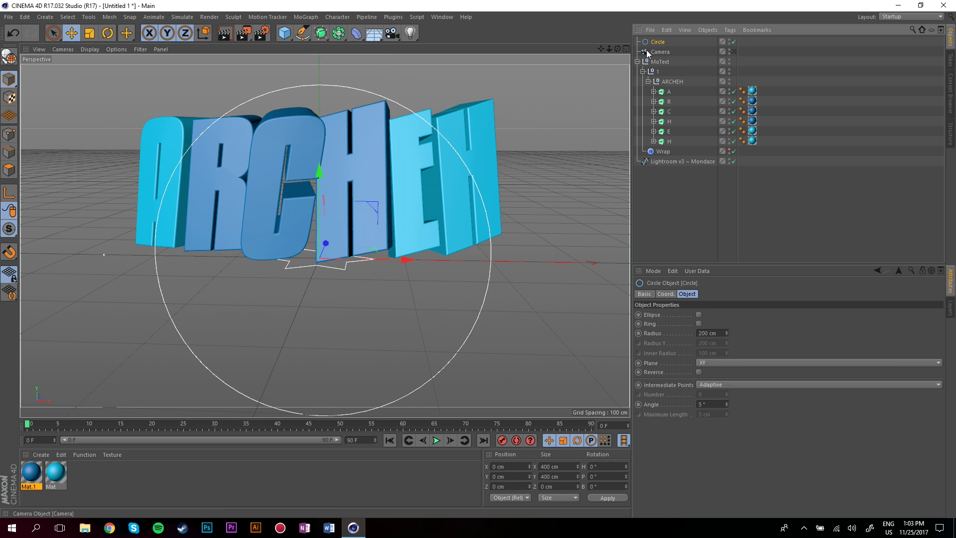
drag(652, 43, 653, 43)
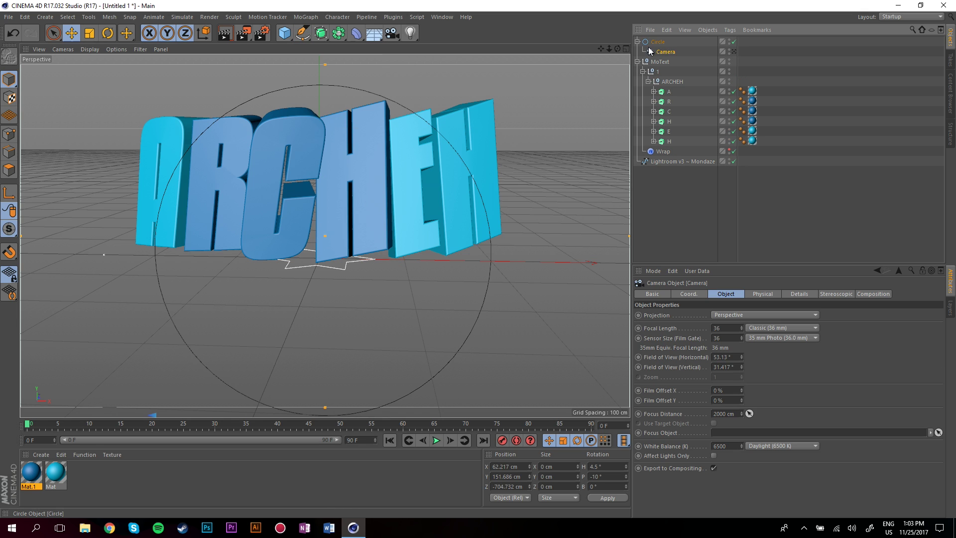
click(729, 50)
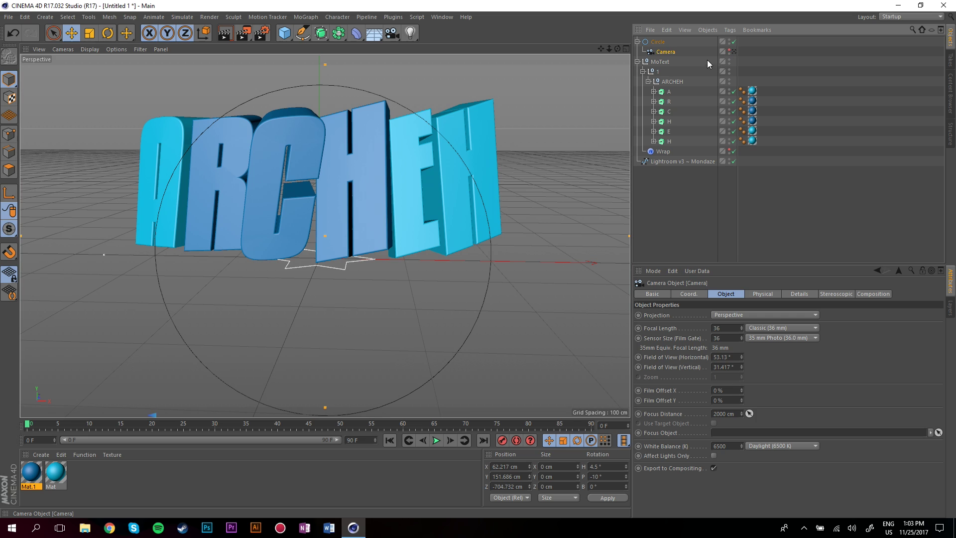
click(729, 40)
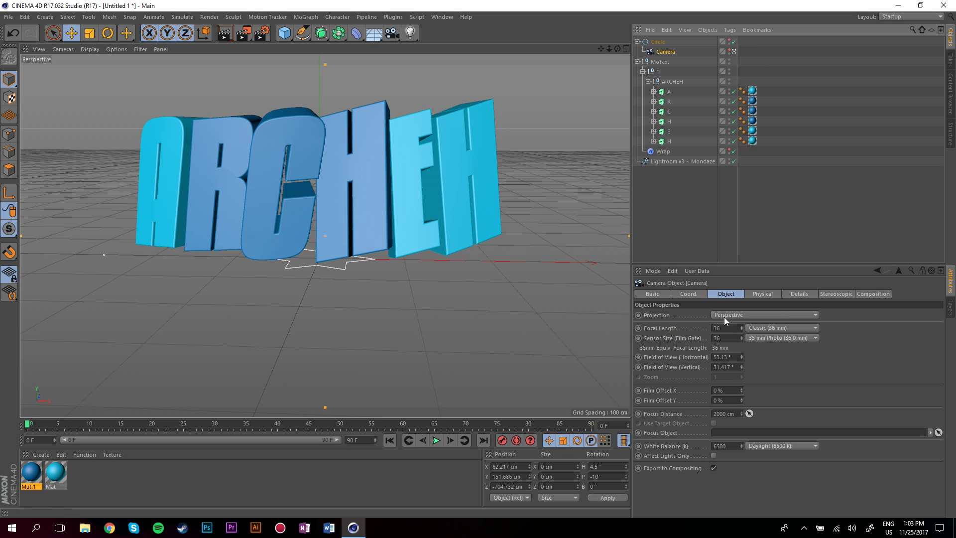
Step: Look through the camera, set its focal length to 28 mm and frame the text closely from a lower angle
drag(720, 327, 708, 328)
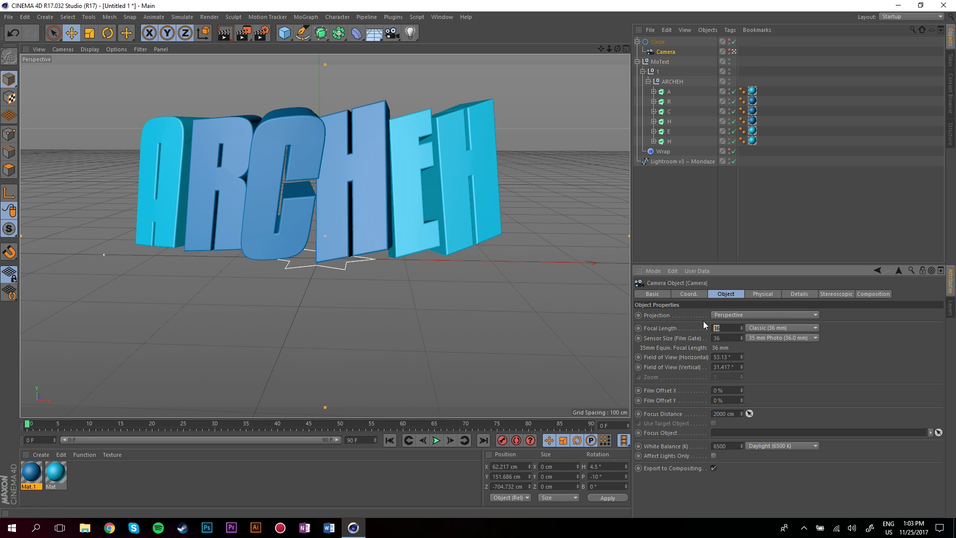
text(28)
key(Return)
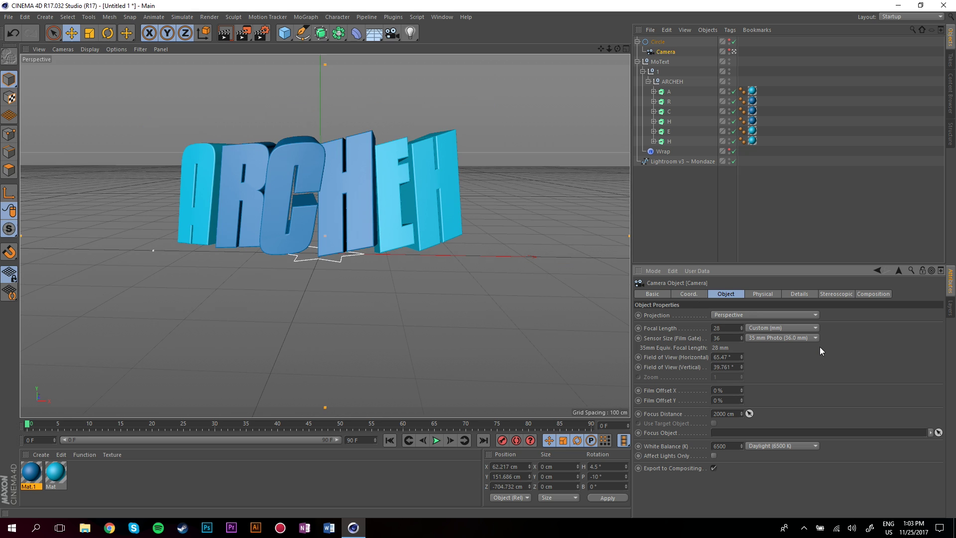
drag(608, 48, 602, 80)
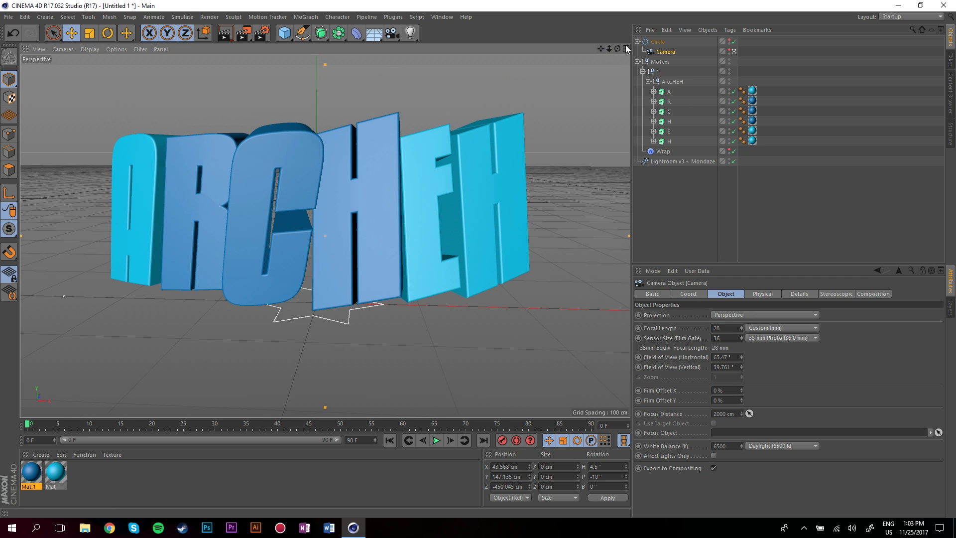
mouse_move(618, 48)
mouse_down()
mouse_move(608, 31)
mouse_move(624, 41)
mouse_move(603, 47)
mouse_move(620, 48)
mouse_move(607, 61)
mouse_up()
Step: Rotate the camera's parent circle to about -2.1° heading, 1.3° pitch and 0.3° bank, and move the view closer to the text
click(638, 42)
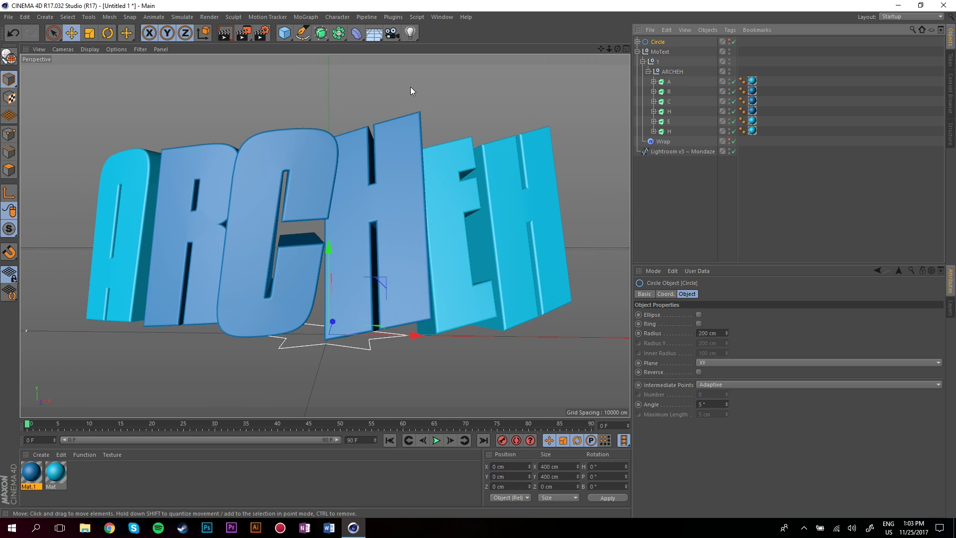
key(r)
mouse_move(343, 317)
mouse_down()
mouse_move(297, 326)
mouse_move(341, 328)
mouse_move(319, 357)
mouse_move(333, 300)
mouse_move(344, 317)
mouse_move(336, 305)
mouse_up()
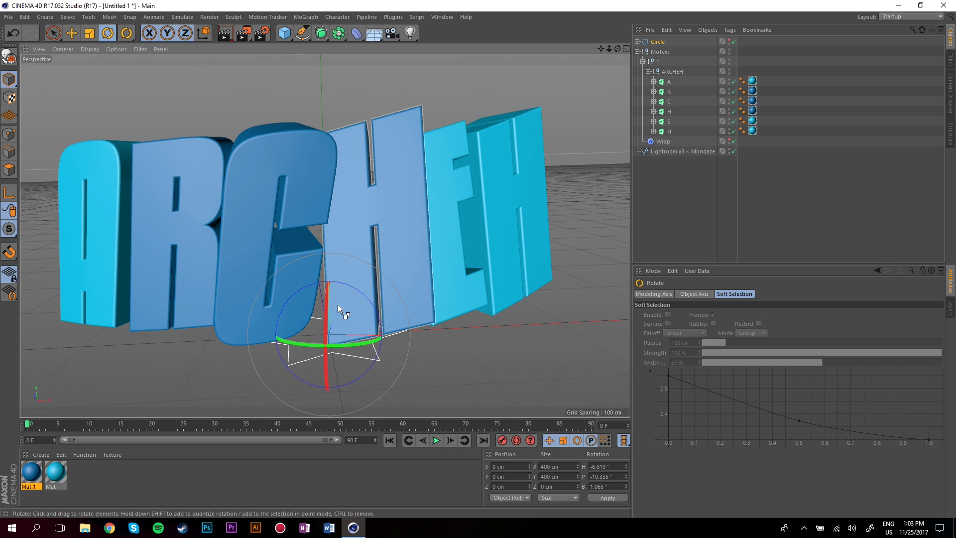
key(ctrl+z)
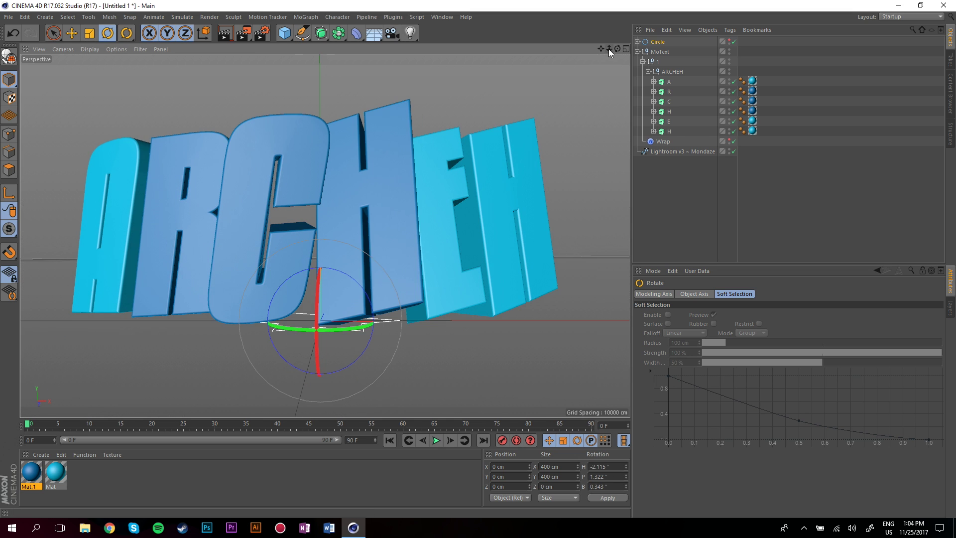
mouse_move(608, 49)
mouse_down()
mouse_move(628, 49)
mouse_move(612, 58)
mouse_up()
Step: Save the project on the Desktop as fivr and render the text in the Picture Viewer
click(8, 17)
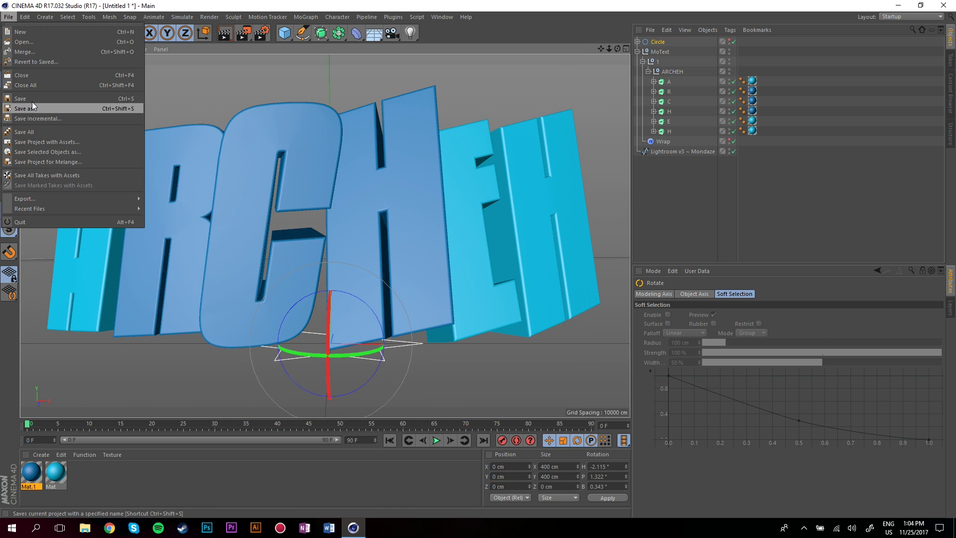
click(33, 104)
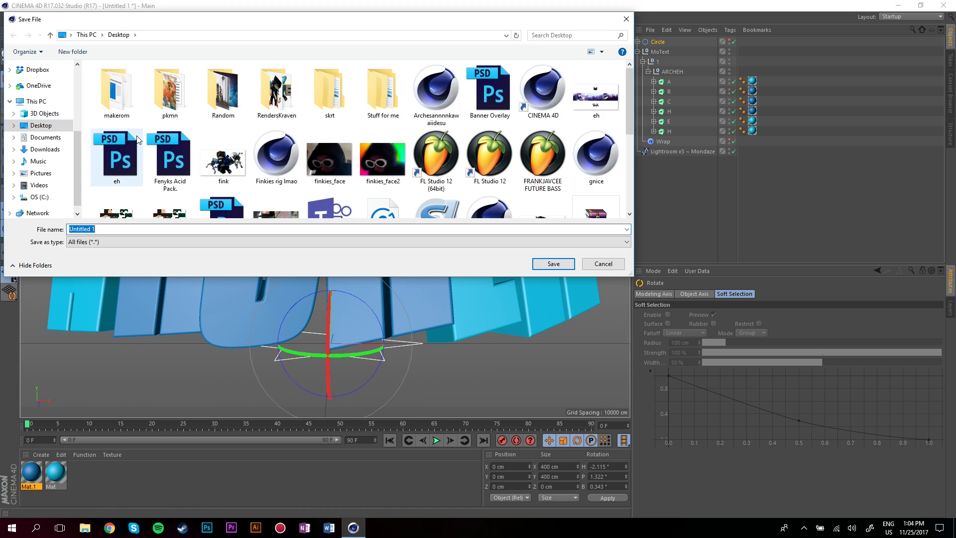
text(fivr)
key(Return)
click(243, 33)
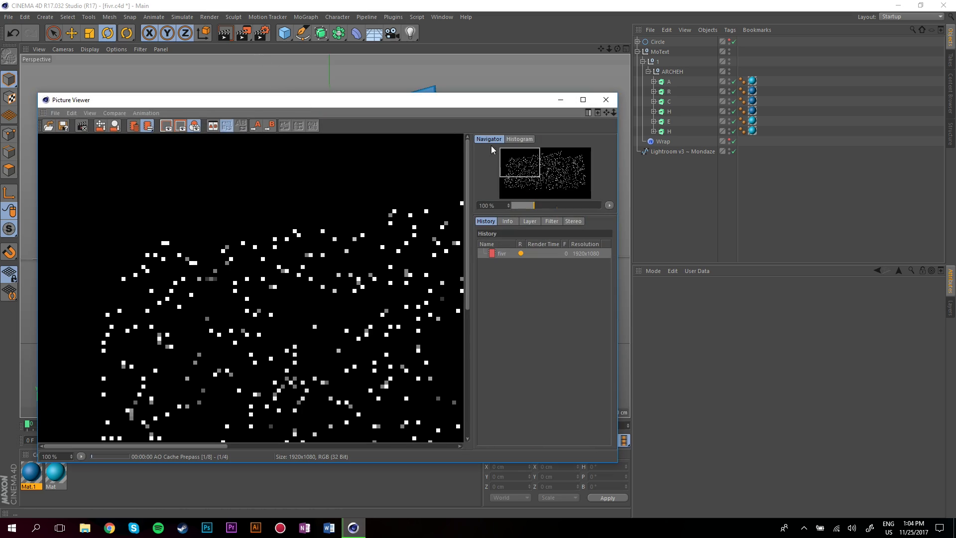
drag(534, 205, 525, 206)
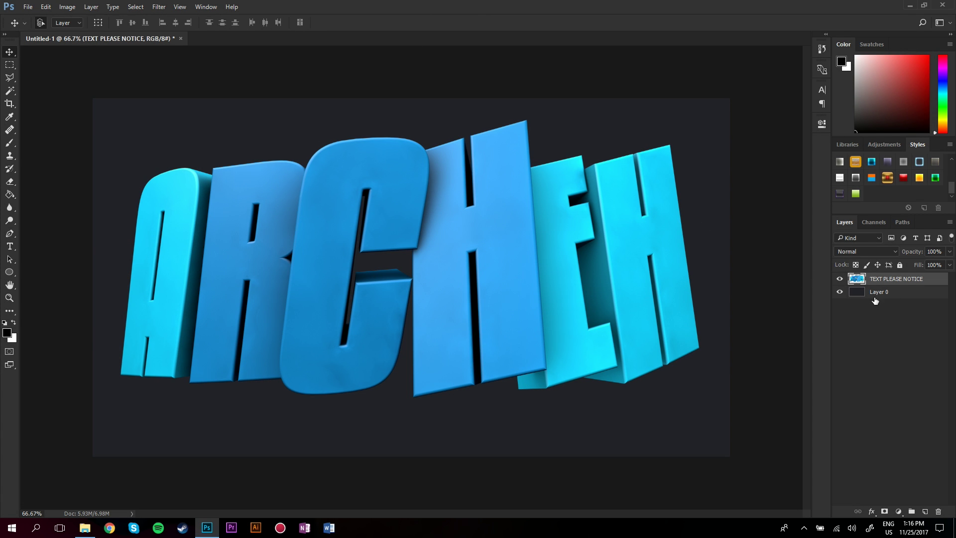
Step: In Photoshop, apply the inner glow preset style to the TEXT PLEASE NOTICE layer and set the glow's opacity to 22%
click(903, 163)
double_click(919, 279)
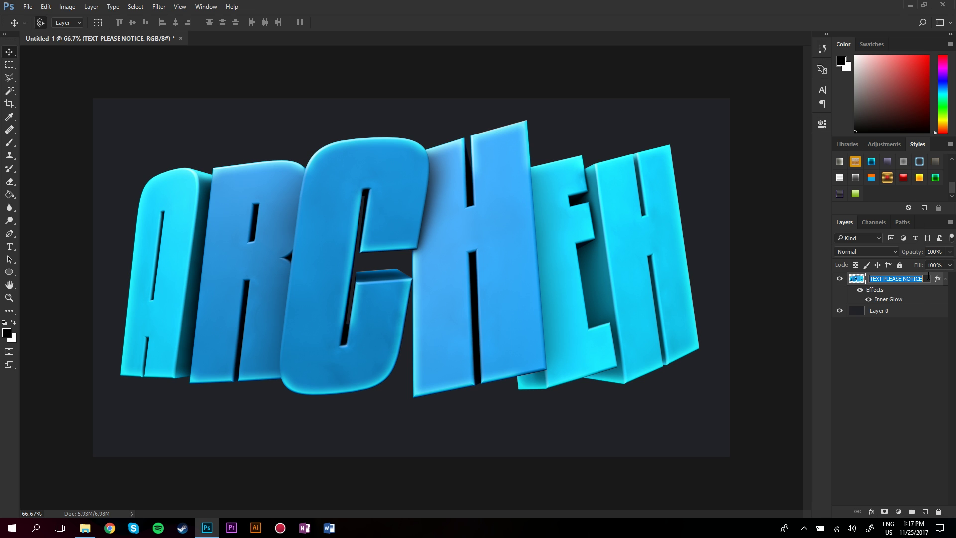
click(927, 279)
double_click(936, 278)
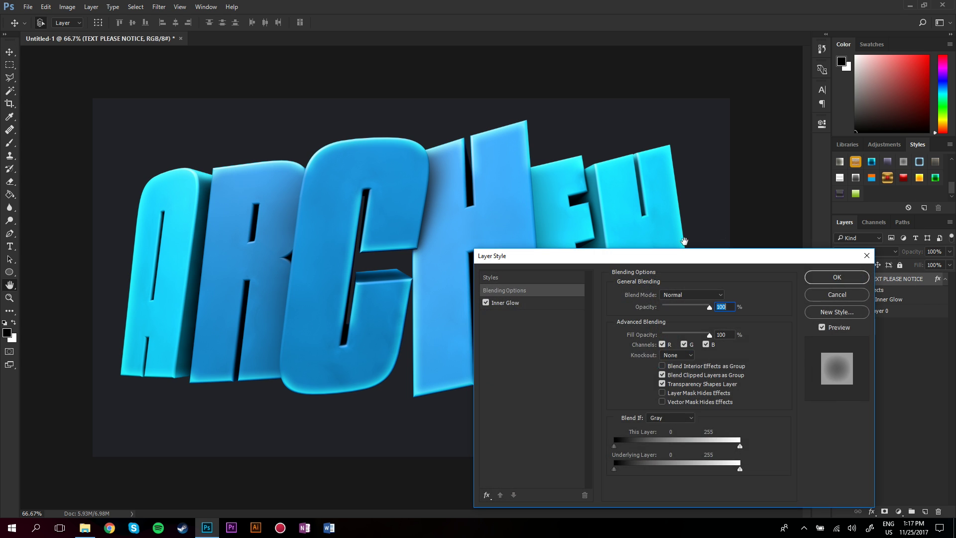
drag(537, 262, 519, 176)
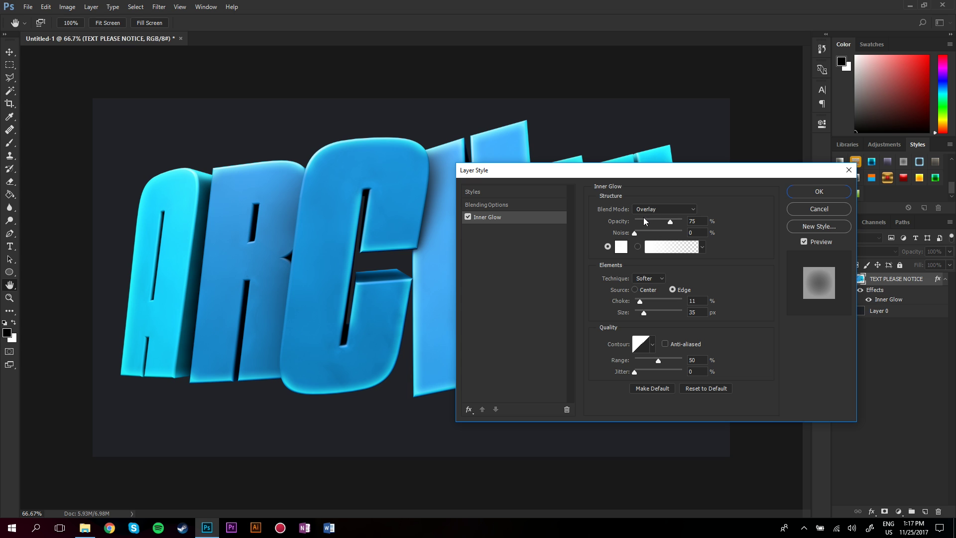
click(641, 221)
drag(642, 222, 644, 221)
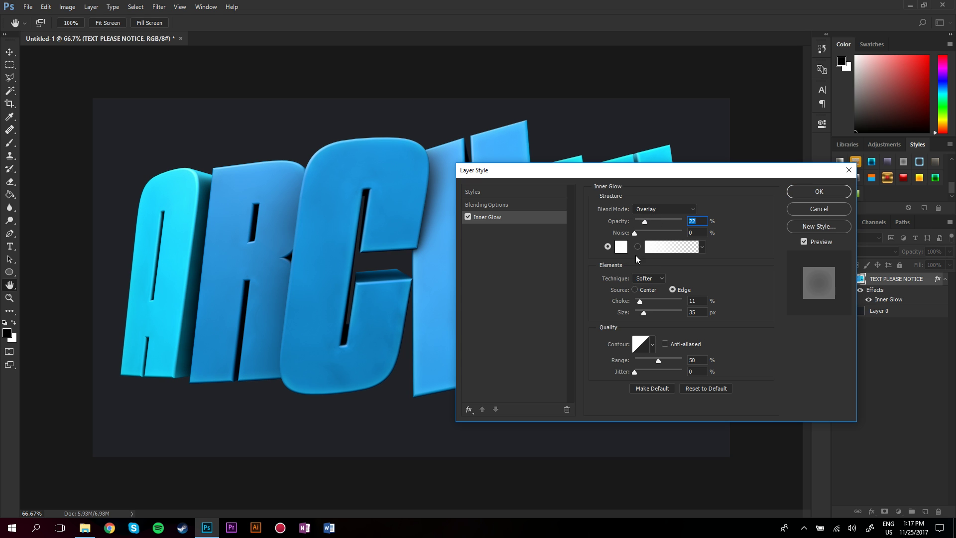
click(818, 192)
Step: Rasterize the text layer's style and apply a preset with Inner Shadow, Inner Glow, Satin, Color Overlay and two Gradient Overlays
right_click(890, 279)
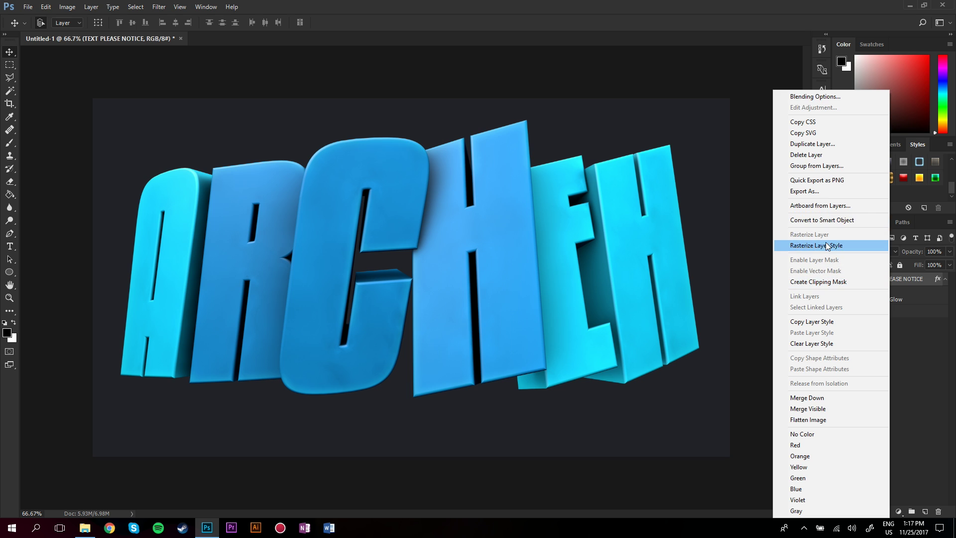
click(827, 245)
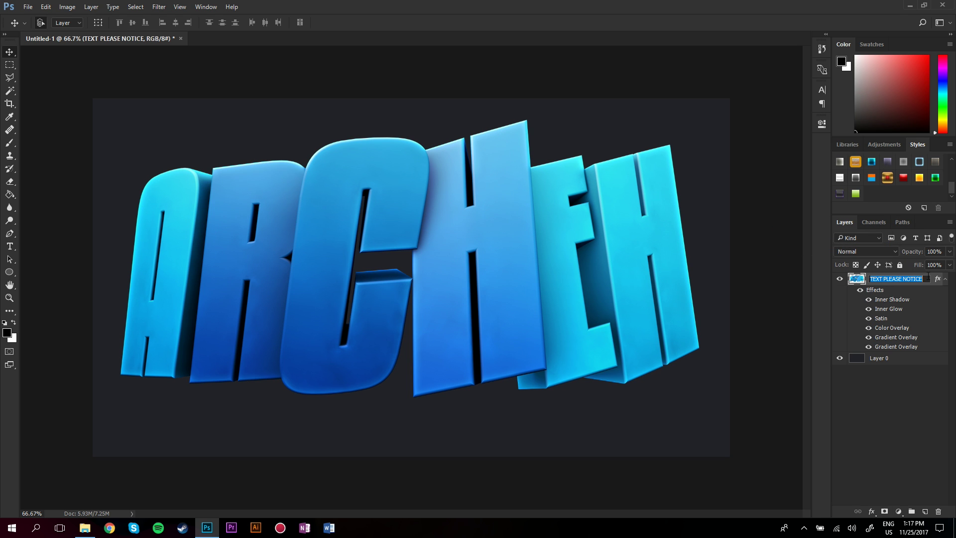
Step: Set the angle of the text layer's Overlay-mode Gradient Overlay to 90°
double_click(925, 278)
drag(625, 170, 533, 110)
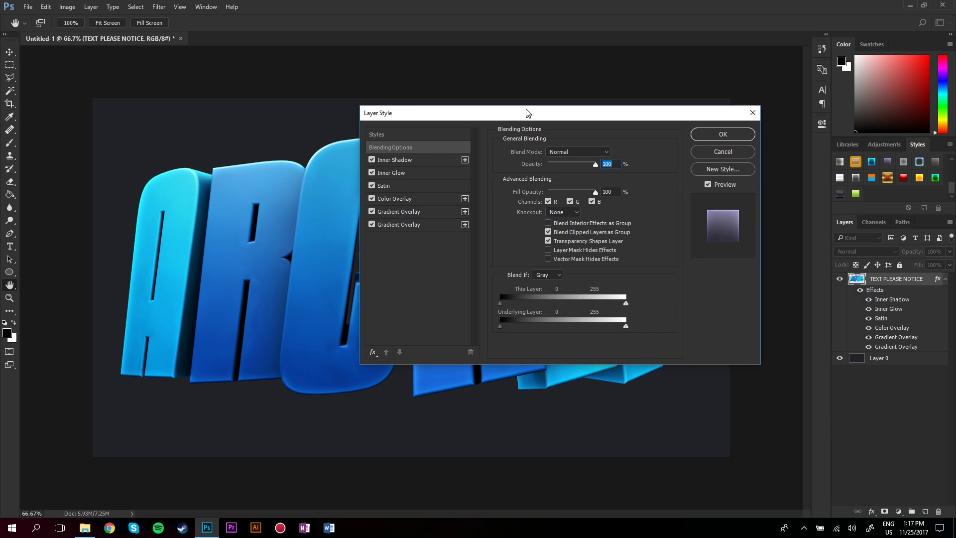
click(408, 220)
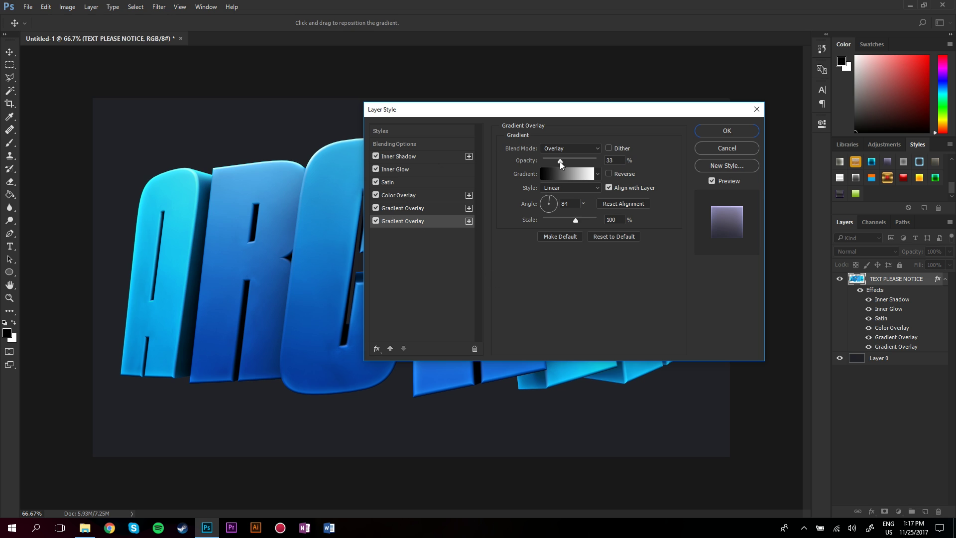
double_click(570, 207)
text(90)
Step: Review the settings of the text layer's Soft Light Gradient Overlay, Color Overlay, Satin, Inner Glow and Inner Shadow, and close the layer style
click(406, 209)
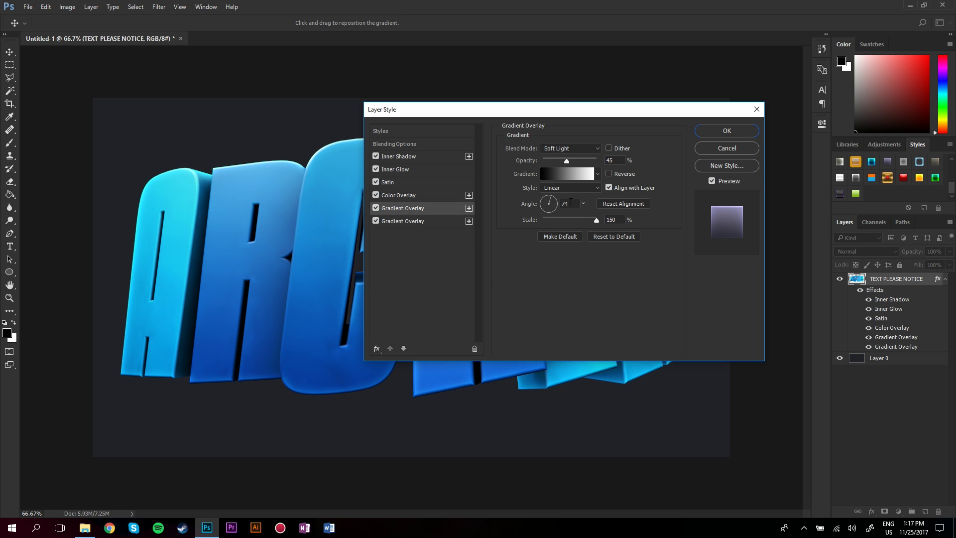
click(399, 196)
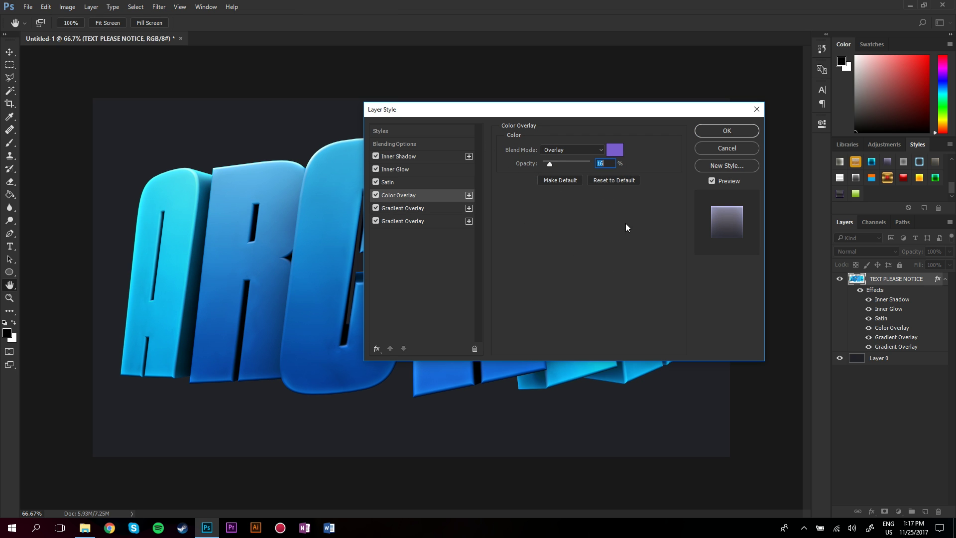
click(389, 182)
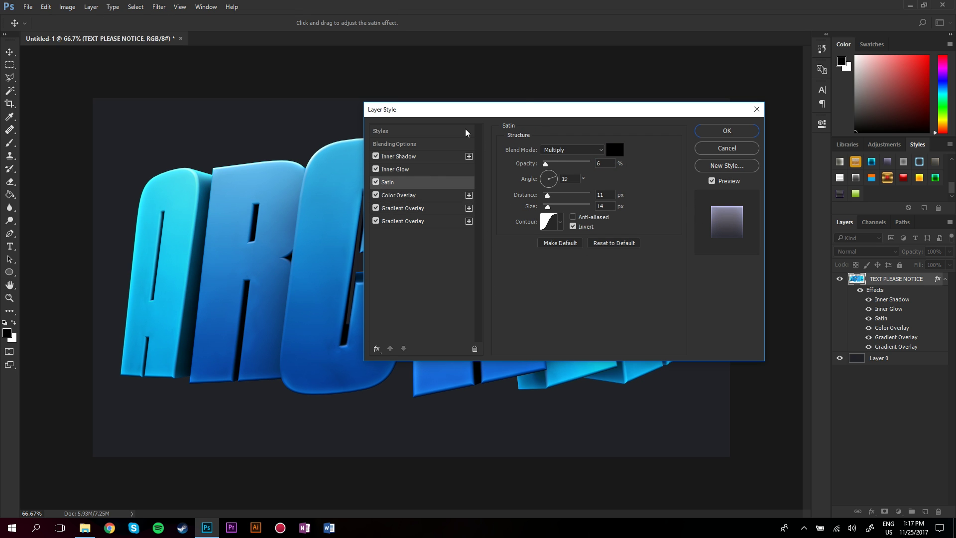
click(396, 171)
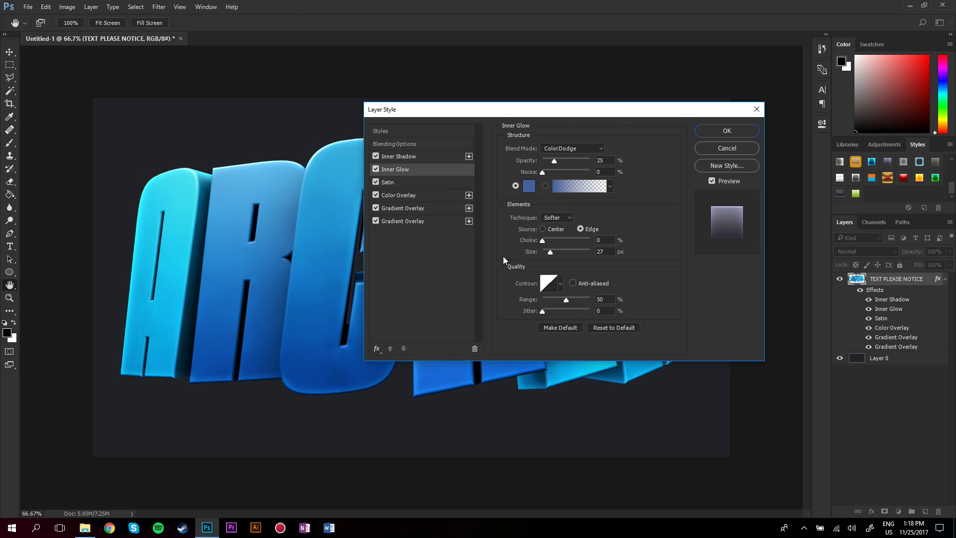
click(529, 186)
click(834, 148)
click(425, 159)
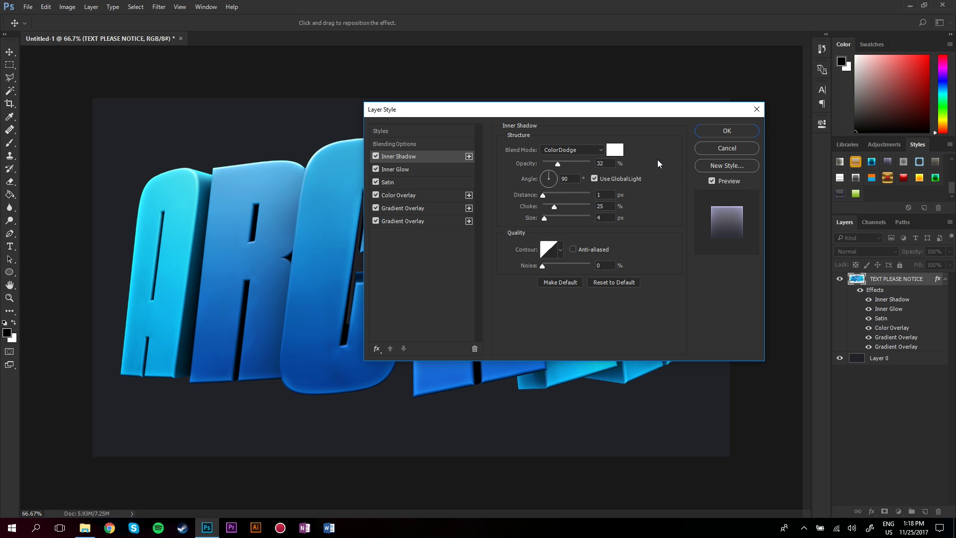
click(706, 165)
click(597, 172)
click(726, 131)
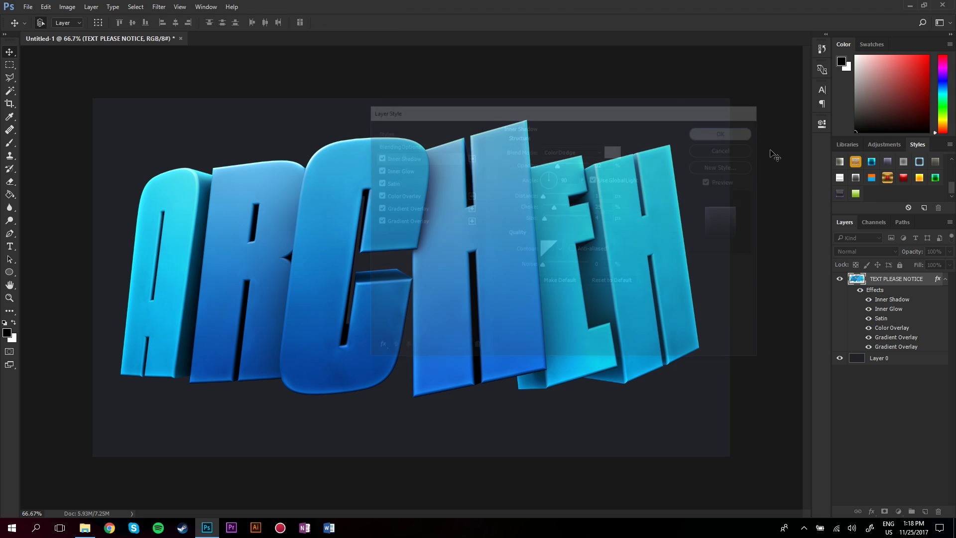
Step: Rasterize the TEXT PLEASE NOTICE layer's style and duplicate the layer
right_click(919, 279)
click(864, 245)
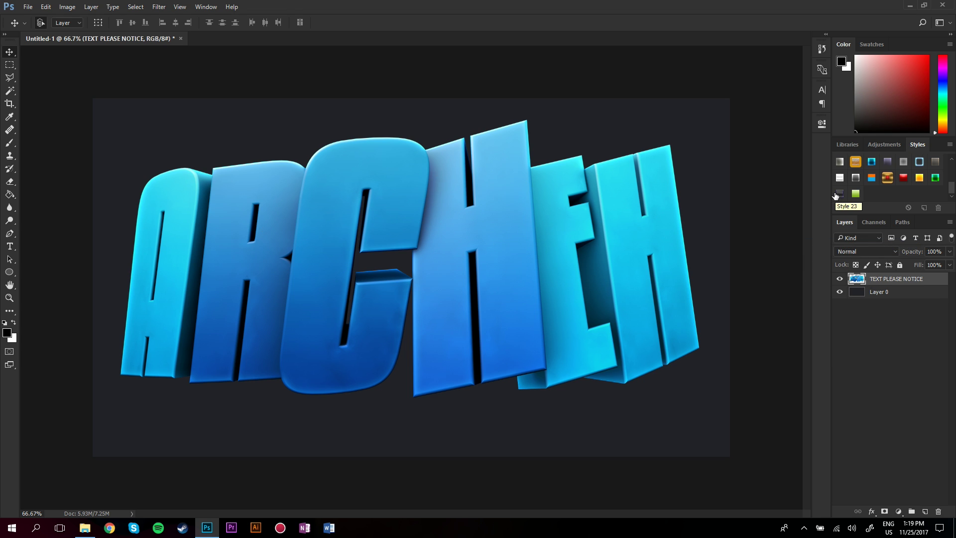
key(ctrl+j)
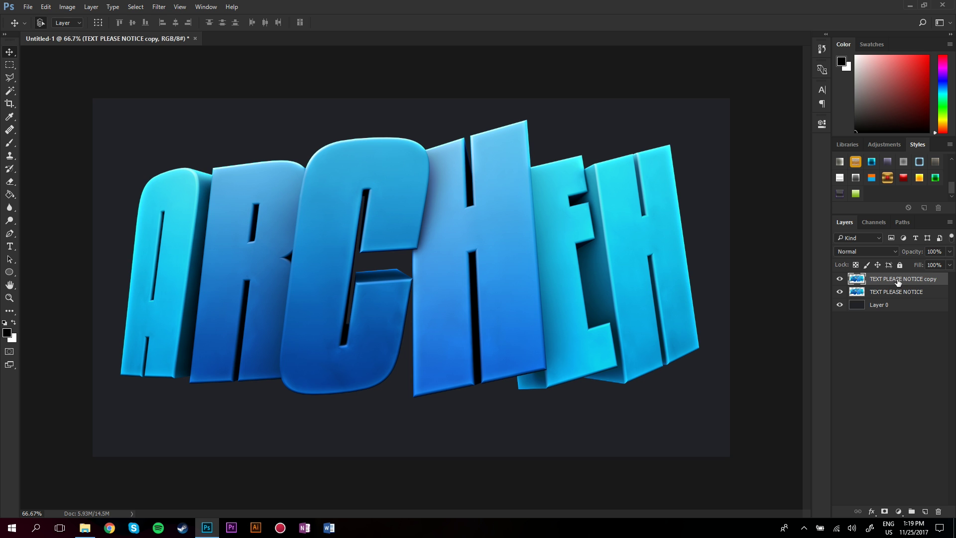
Step: Apply the Filter Gallery's Chrome filter to the duplicate text layer with Detail 4 and Smoothness 7
click(159, 6)
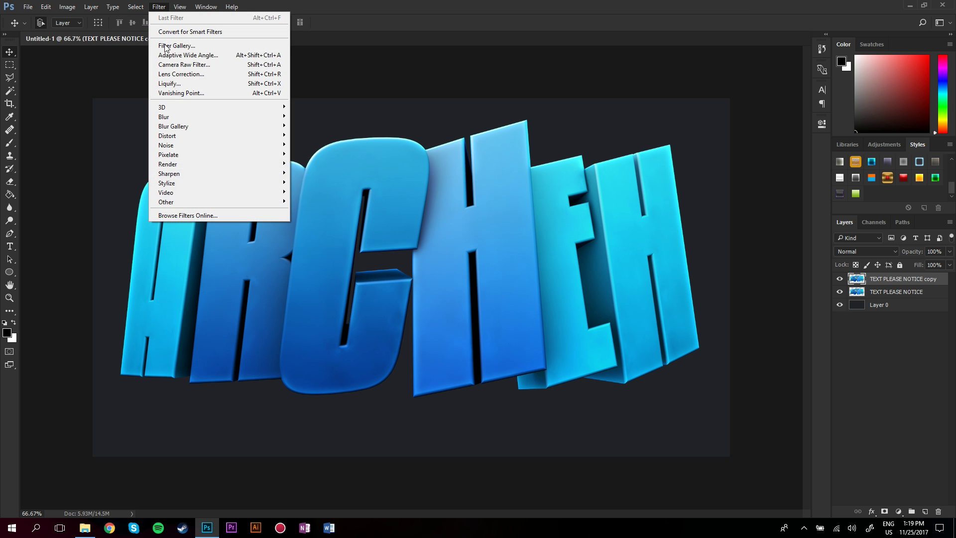
click(238, 46)
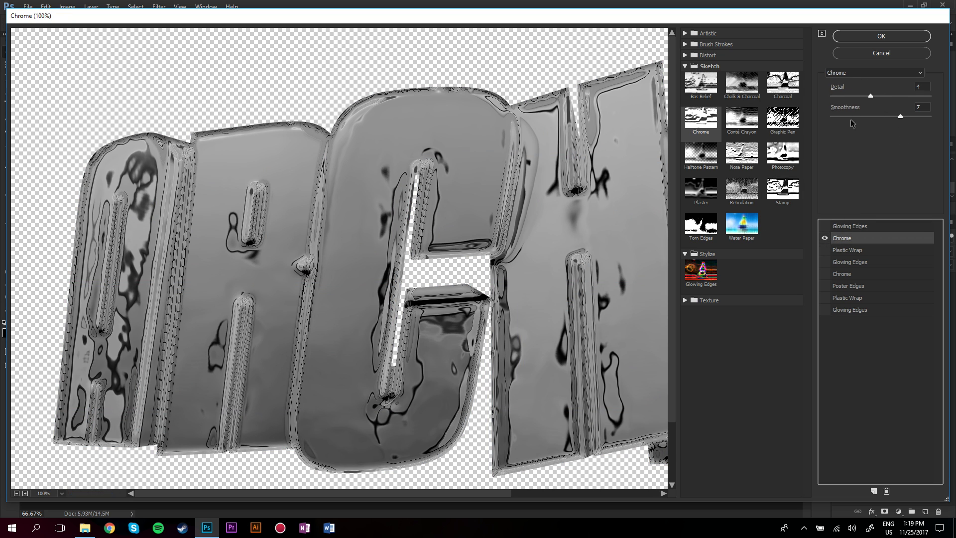
click(880, 36)
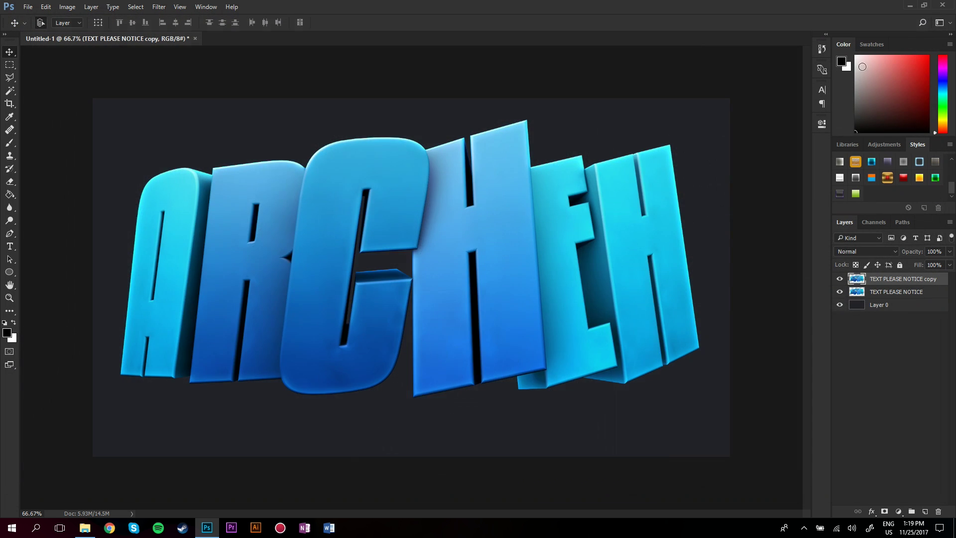
Step: Set the chrome text copy's blend mode to Overlay and its opacity to 59%
click(849, 251)
click(851, 366)
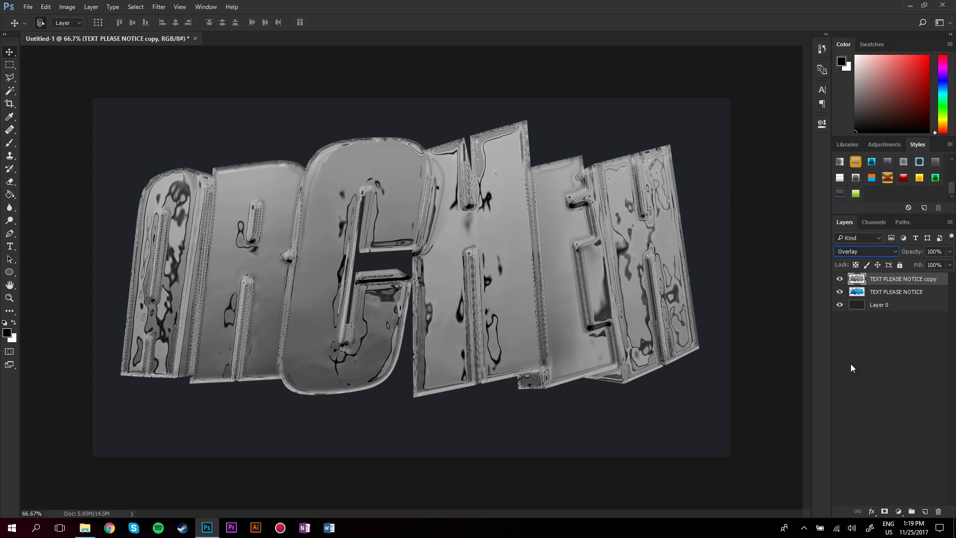
click(948, 252)
click(933, 264)
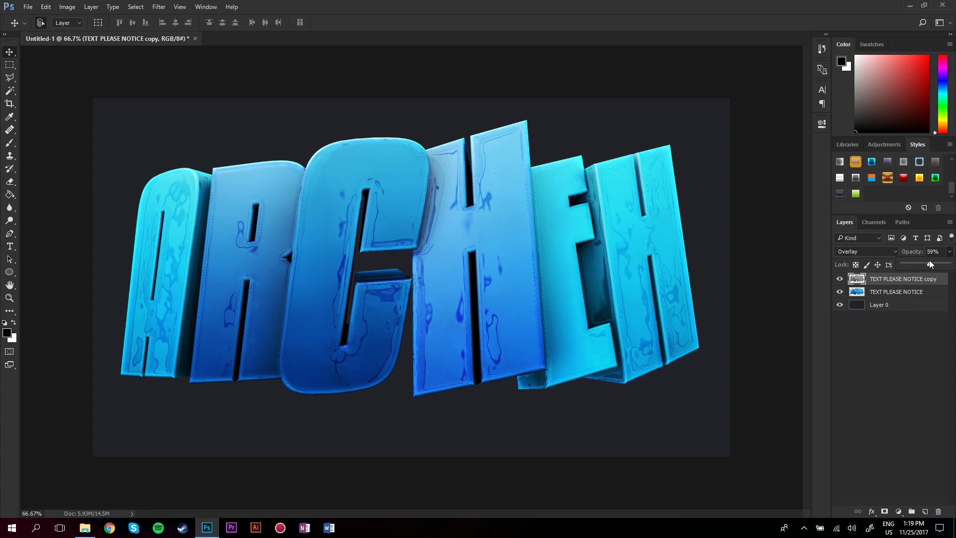
Step: Add a layer mask to the chrome text copy and set up a soft 680 px brush at 50% opacity
click(885, 511)
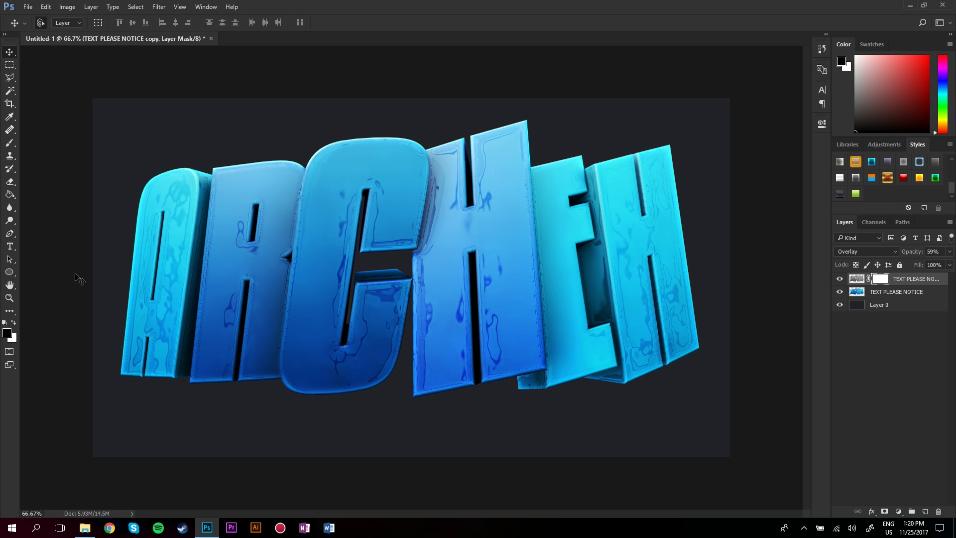
click(10, 143)
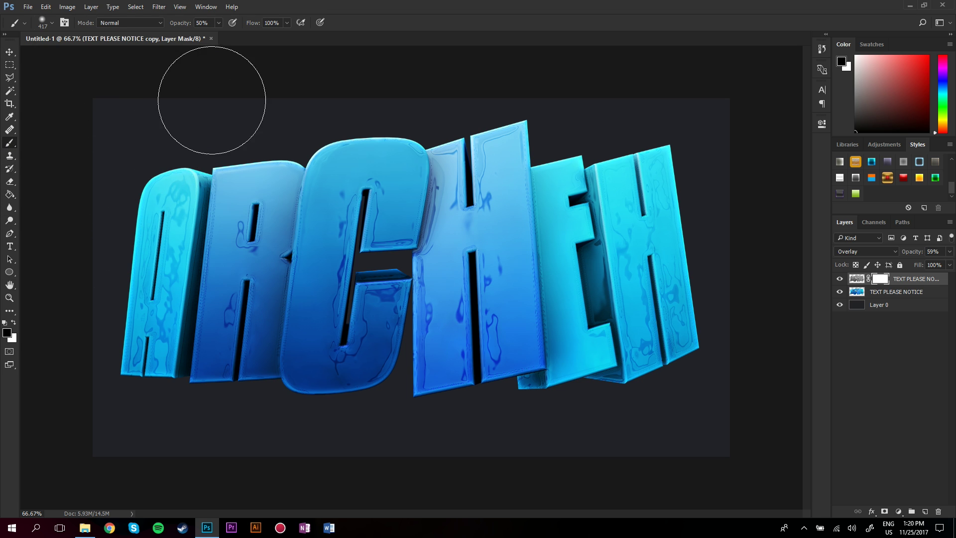
click(218, 23)
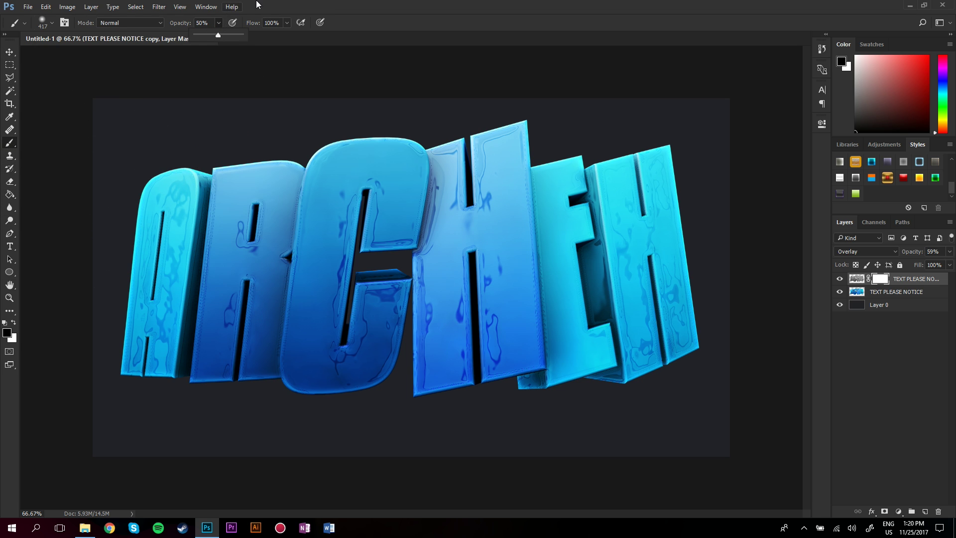
right_click(437, 261)
drag(437, 263, 439, 263)
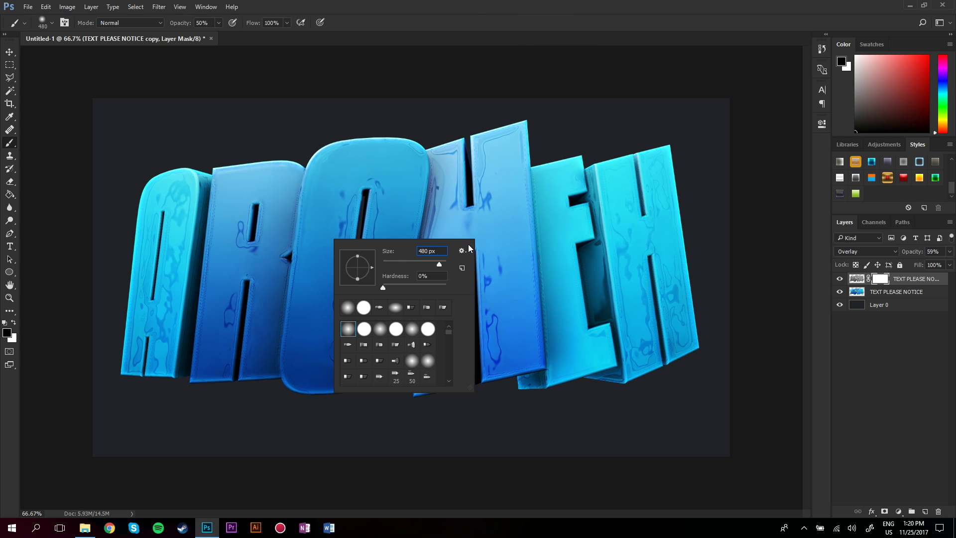
text(680)
key(Return)
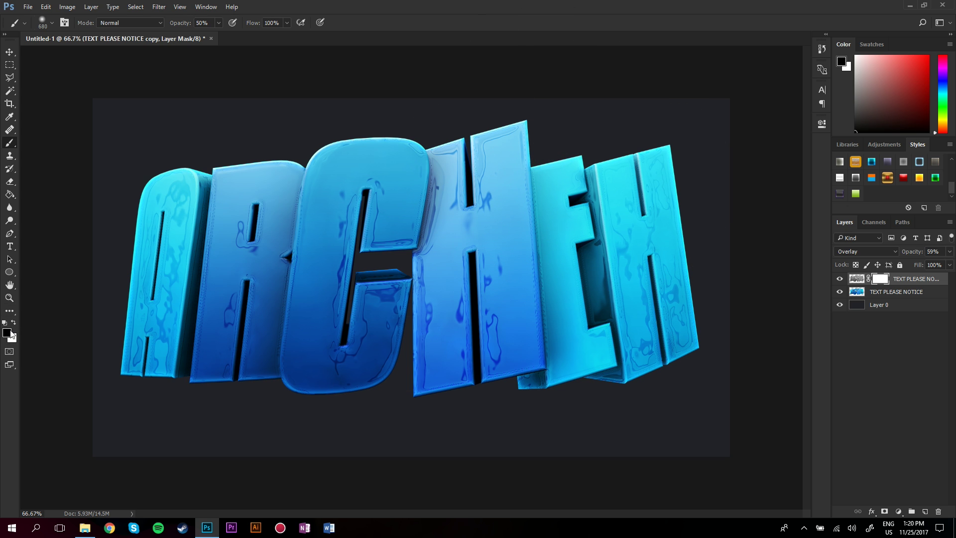
Step: Paint black and white across the chrome copy's mask to leave only faint chrome texture, comparing with the layer hidden and shown
mouse_move(672, 249)
mouse_down()
mouse_move(619, 358)
mouse_move(661, 181)
mouse_move(690, 357)
mouse_move(426, 394)
mouse_move(484, 214)
mouse_move(438, 106)
mouse_move(355, 231)
mouse_move(277, 437)
mouse_move(181, 320)
mouse_move(234, 299)
mouse_move(353, 329)
mouse_move(380, 273)
mouse_up()
key(x)
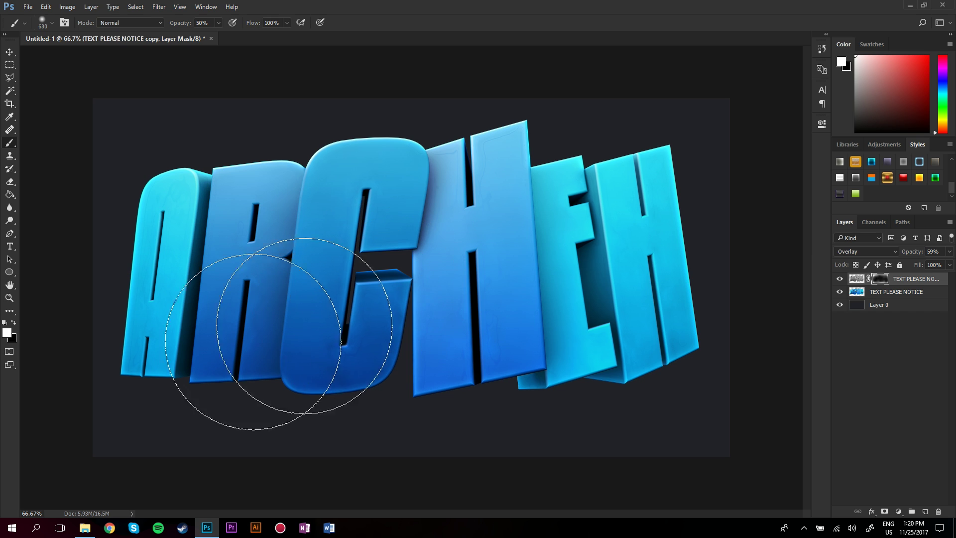
mouse_move(213, 356)
mouse_down()
mouse_move(473, 269)
mouse_move(262, 297)
mouse_move(601, 222)
mouse_move(611, 230)
mouse_up()
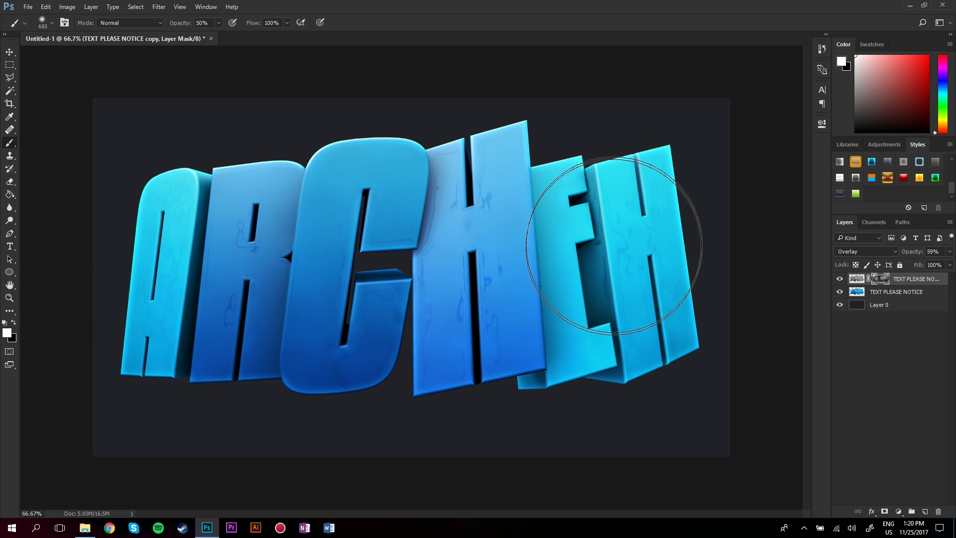
key(x)
mouse_move(423, 209)
mouse_down()
mouse_move(632, 223)
mouse_move(323, 312)
mouse_up()
click(840, 279)
click(839, 278)
click(840, 279)
click(841, 279)
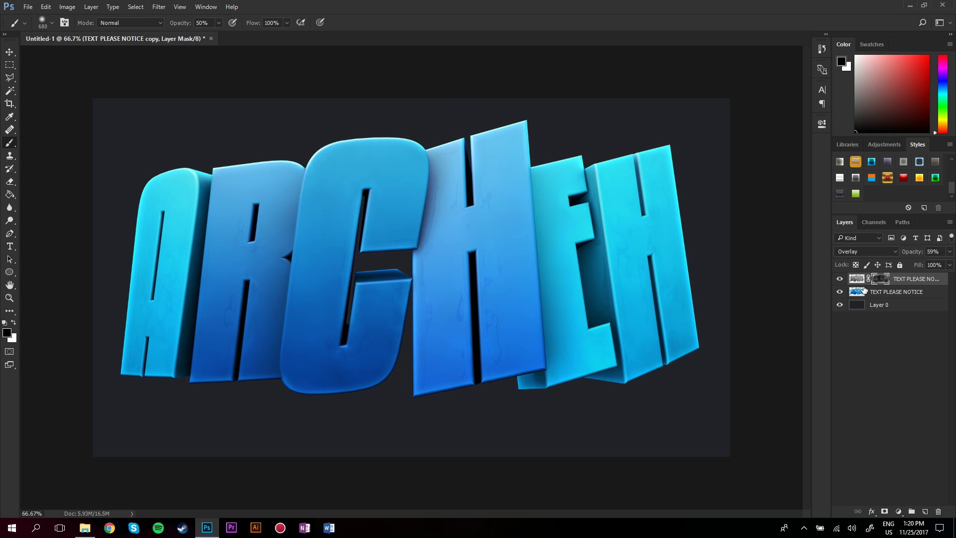
Step: Merge the masked chrome copy with the TEXT PLEASE NOTICE layer and switch to the Move tool
right_click(896, 295)
click(802, 397)
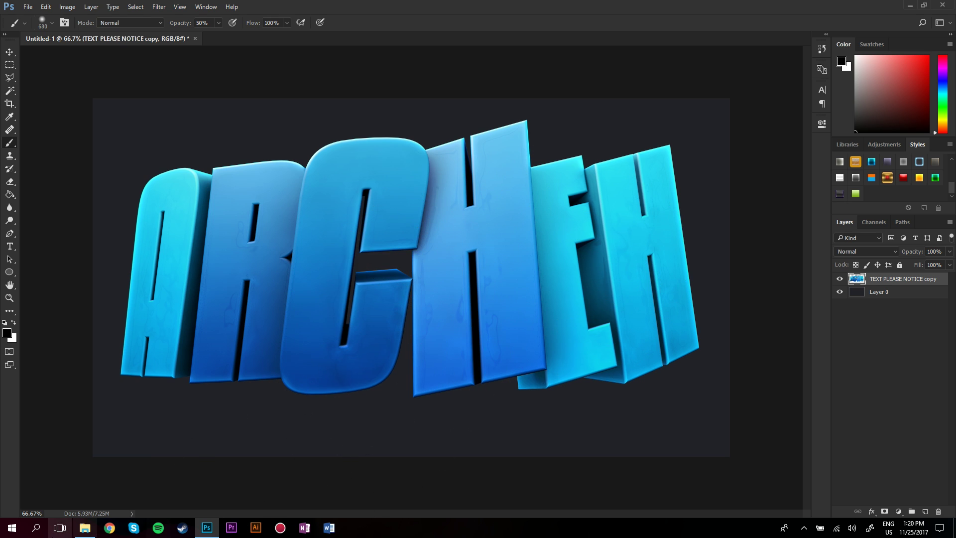
key(v)
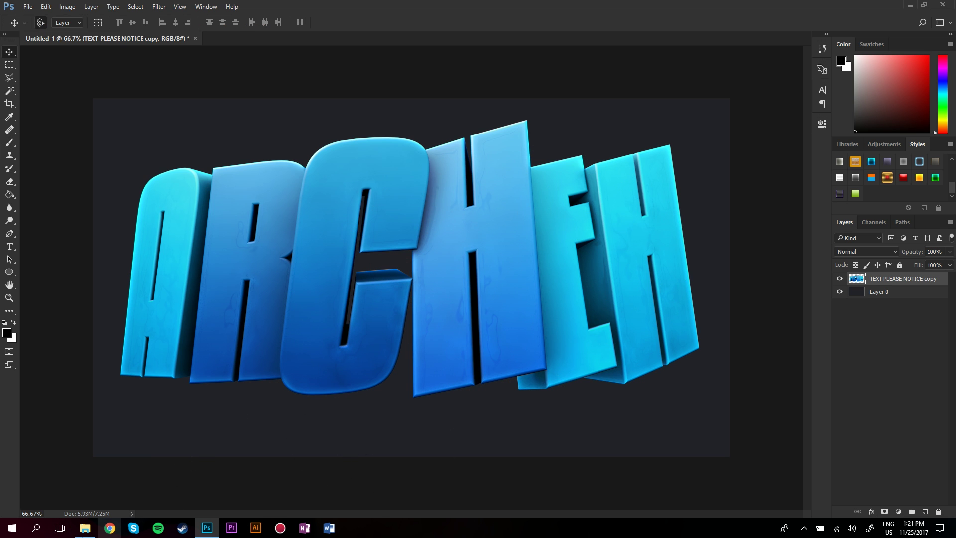
Step: Place the ocean-waves-wallpaper-3 and metal_seamless_texture_6 images from File Explorer into the document above the text
click(85, 535)
drag(362, 203, 451, 188)
key(Return)
key(Return)
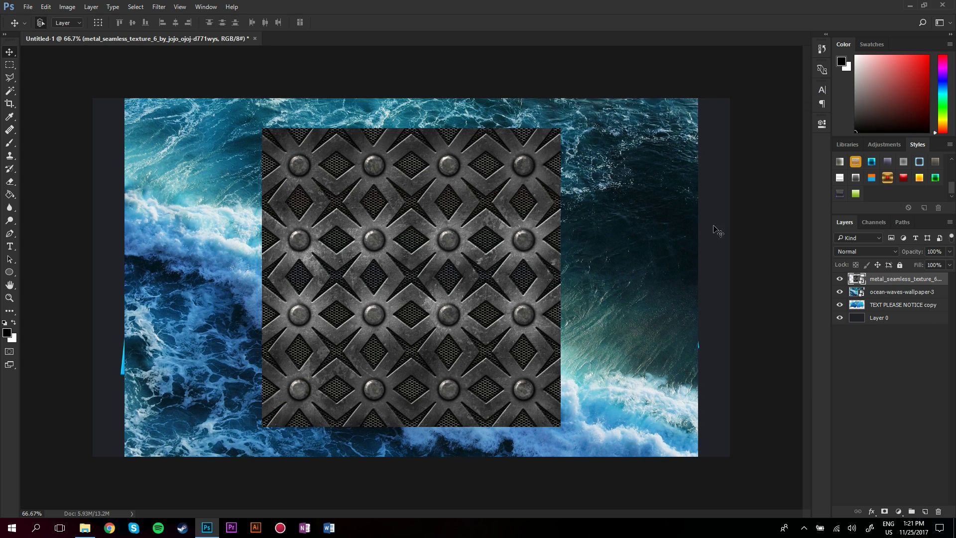
Step: Hide the two placed texture layers and rasterize both of them
drag(839, 279, 839, 292)
click(889, 288)
shift+click(889, 283)
right_click(890, 284)
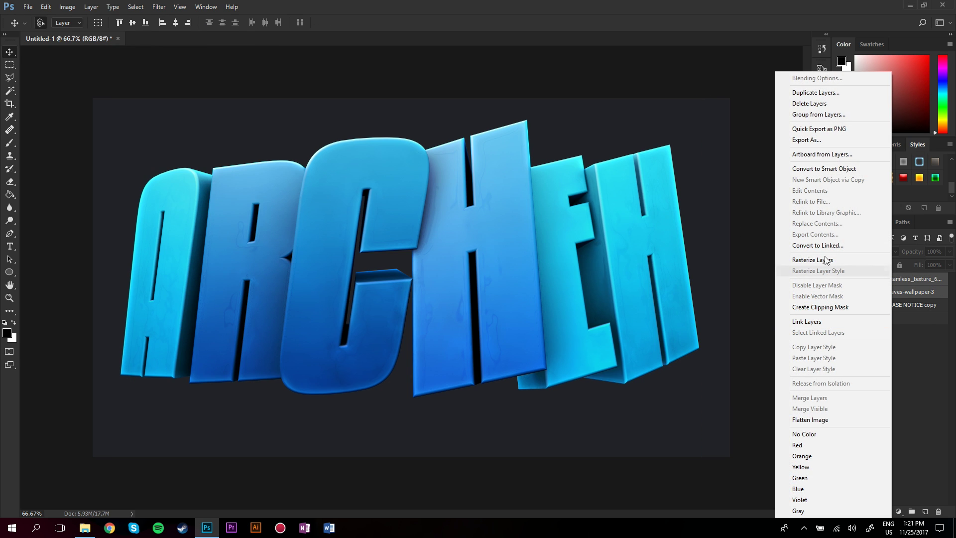
click(820, 260)
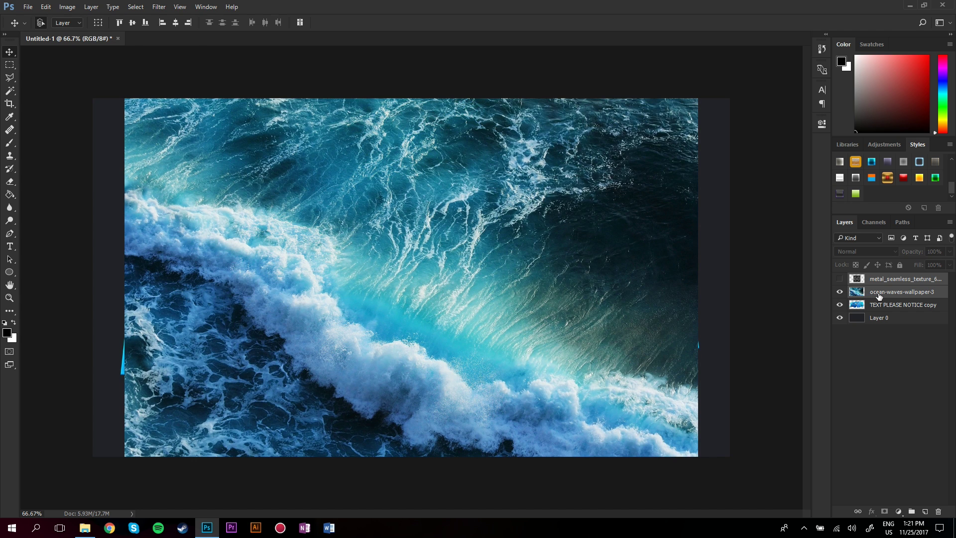
Step: Stretch the ocean-waves-wallpaper-3 layer horizontally on both sides so it covers the full width of the text
click(876, 292)
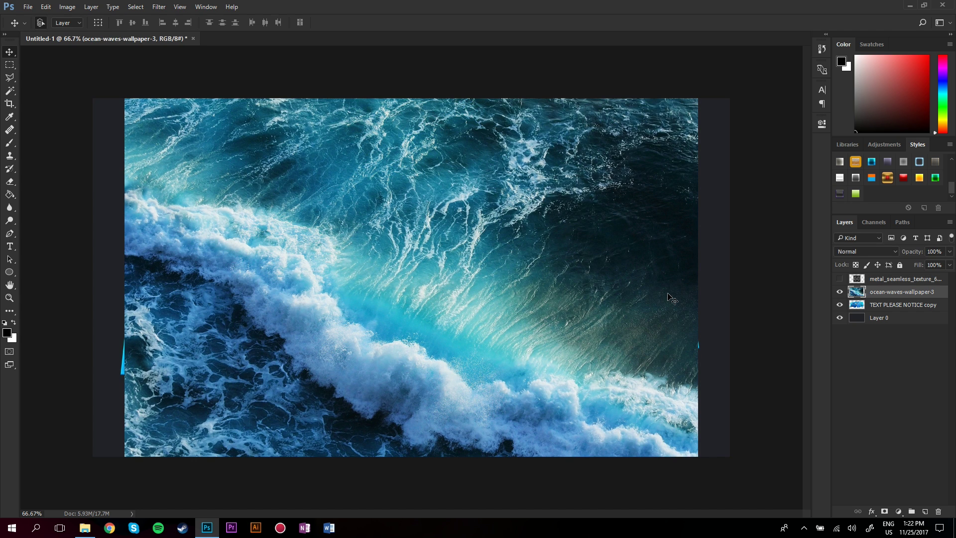
key(ctrl+t)
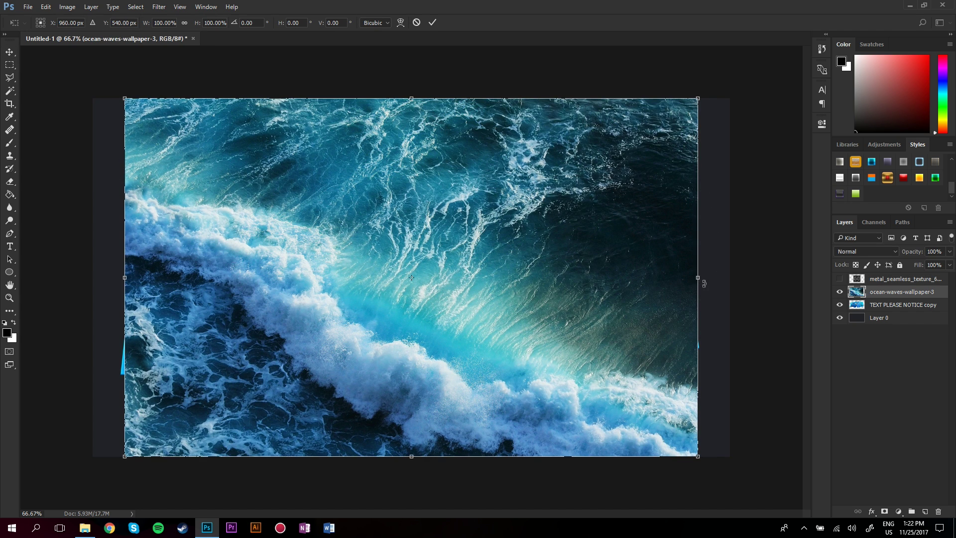
drag(698, 278, 705, 279)
drag(125, 278, 112, 277)
key(Return)
Step: Blend the ocean waves layer in Overlay mode at 75% opacity and clip it to the text layer
click(877, 253)
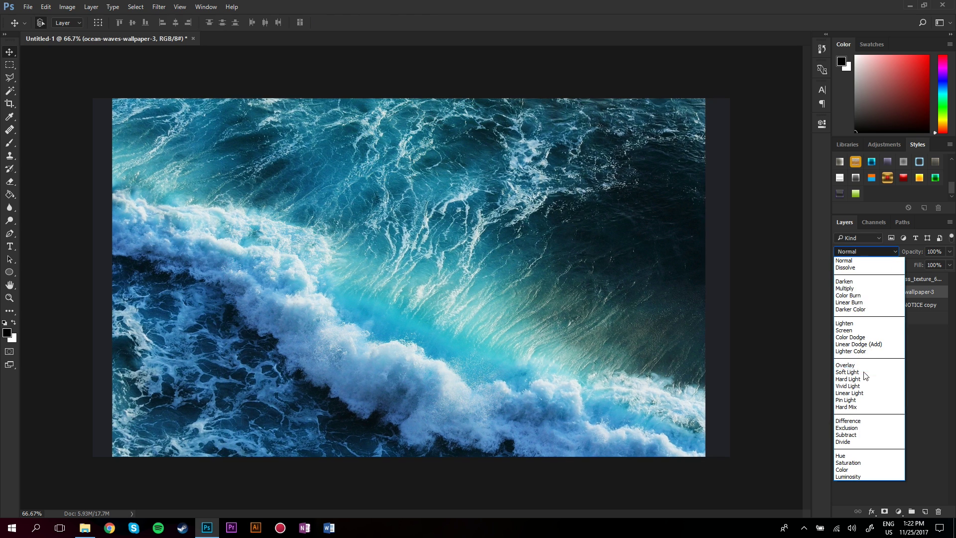
click(858, 366)
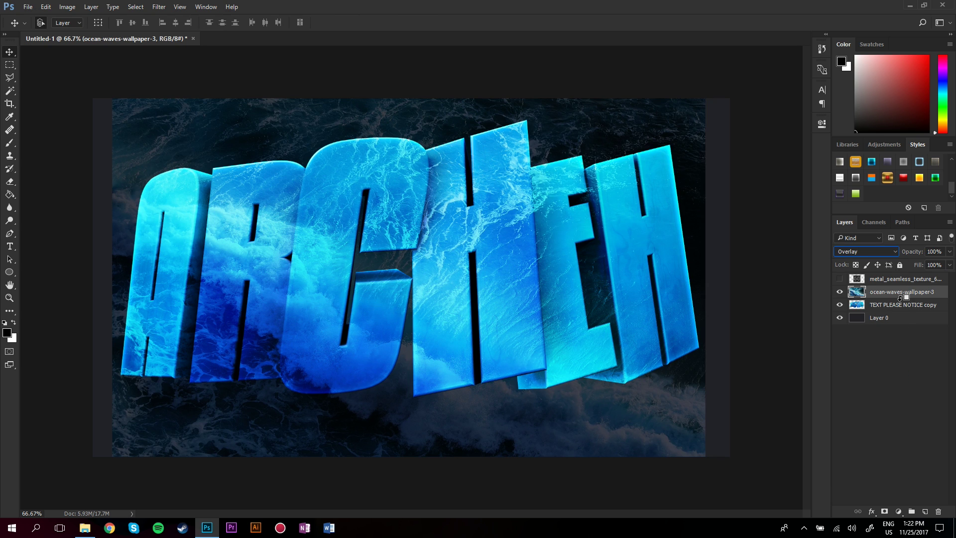
alt+click(894, 295)
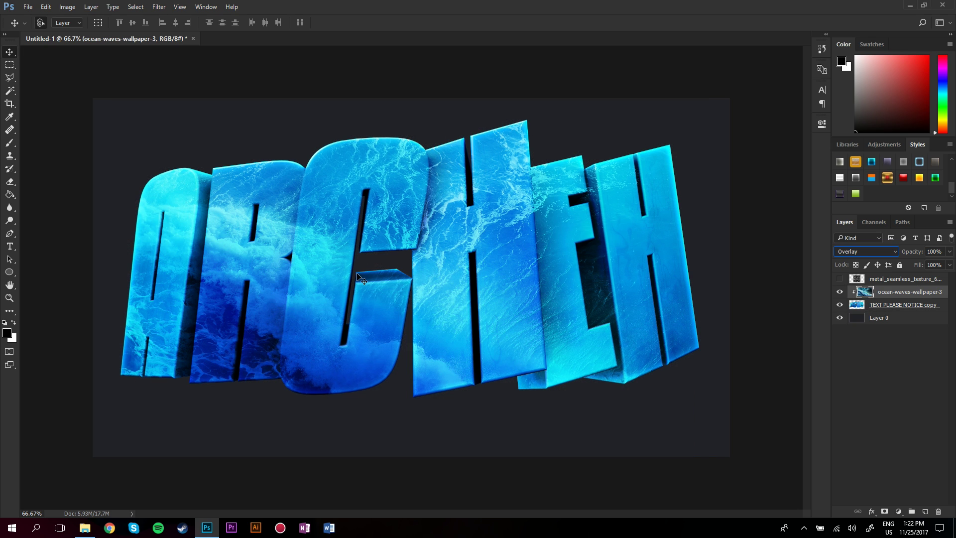
drag(949, 253, 937, 265)
Step: Mask the ocean waves layer and brush black over the letters to soften the texture, comparing with the layer hidden and shown
click(884, 512)
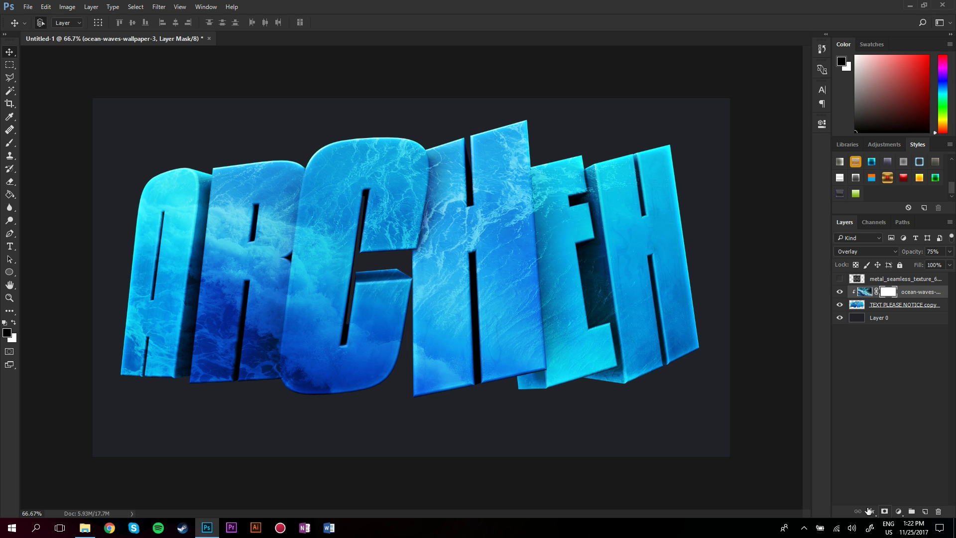
click(8, 145)
drag(530, 179, 437, 177)
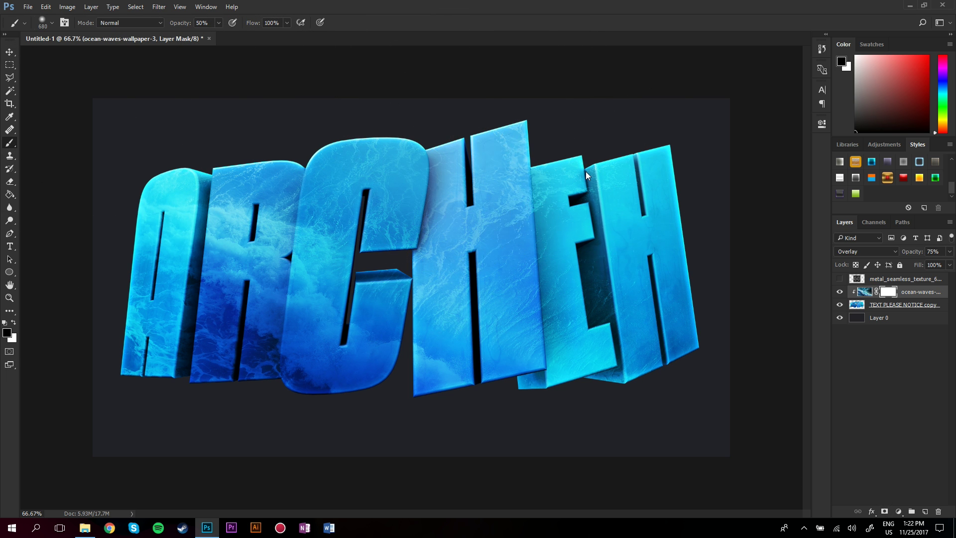
drag(585, 171, 555, 159)
click(840, 292)
click(839, 292)
click(840, 292)
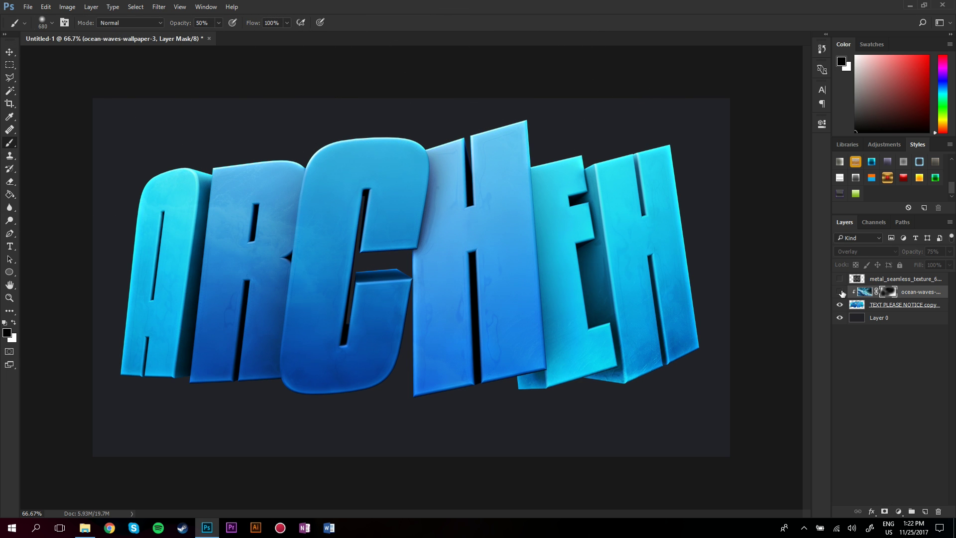
click(840, 291)
click(840, 292)
click(840, 292)
click(840, 292)
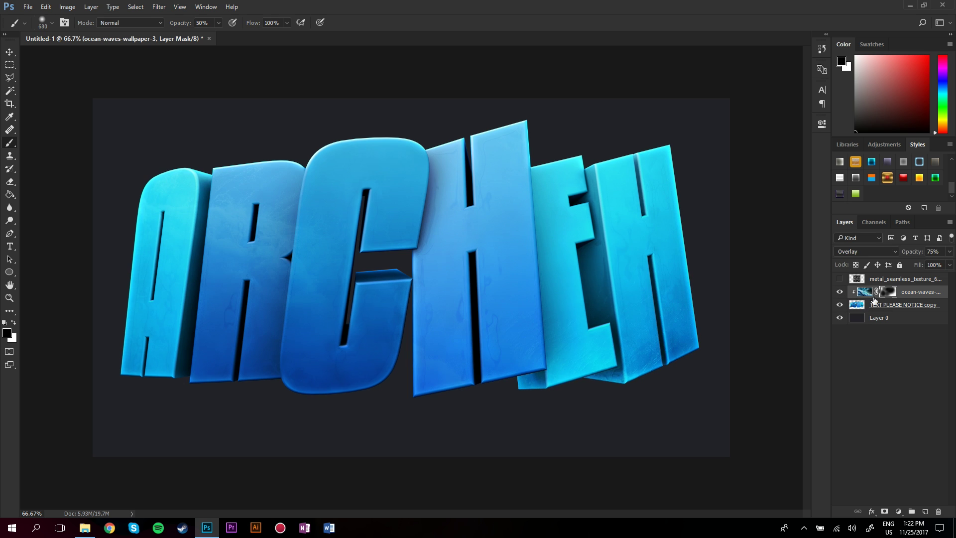
Step: Merge the ocean waves layer into the text layer, and merge the masked metal texture layer into the result
shift+click(896, 309)
right_click(897, 310)
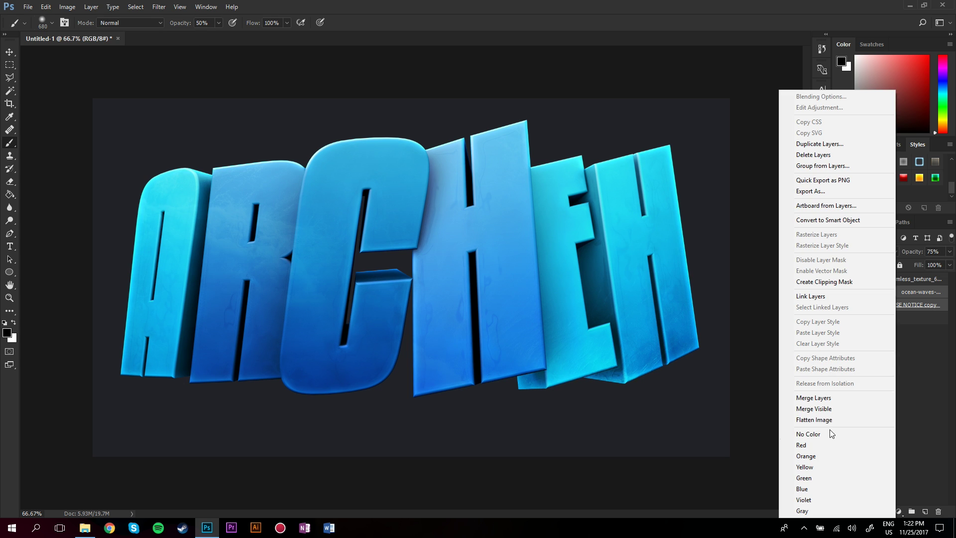
click(813, 397)
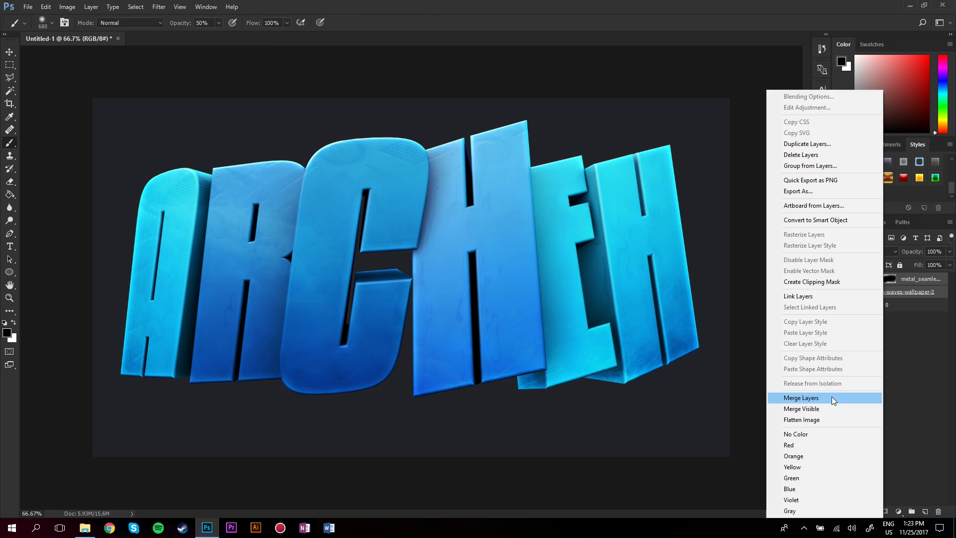
click(831, 397)
key(b)
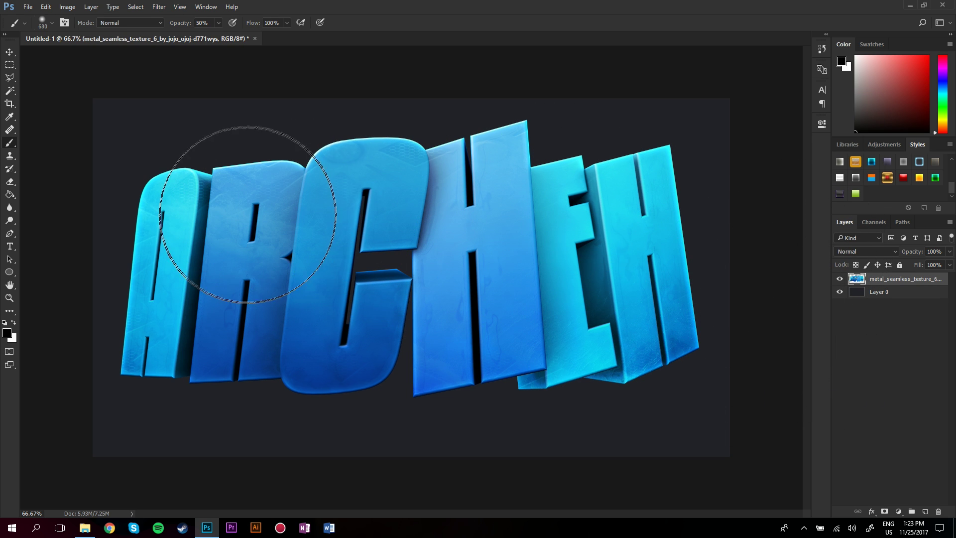
Step: Duplicate the text layer and apply the Filter Gallery to the copy with the lowest Glowing Edges, Plastic Wrap and Poster Edges effects enabled
key(ctrl+j)
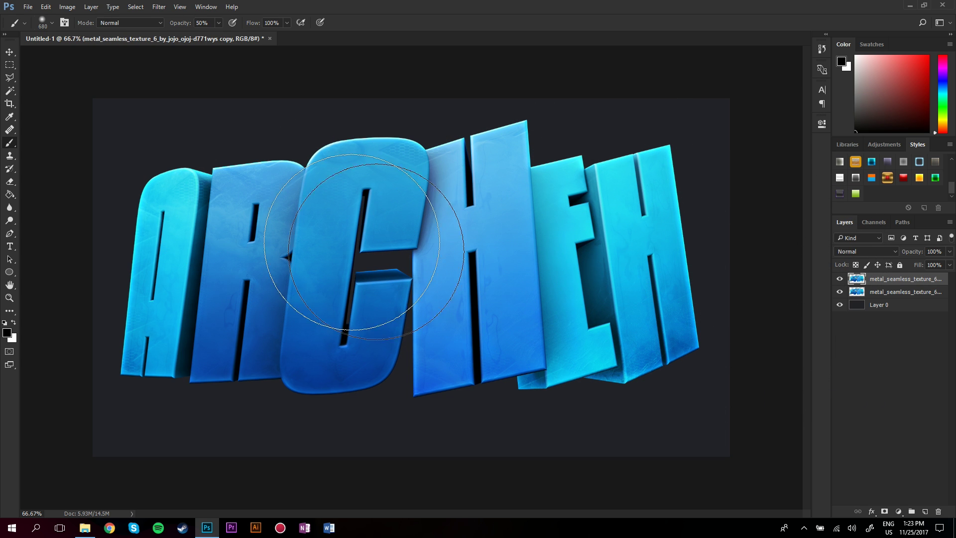
click(159, 7)
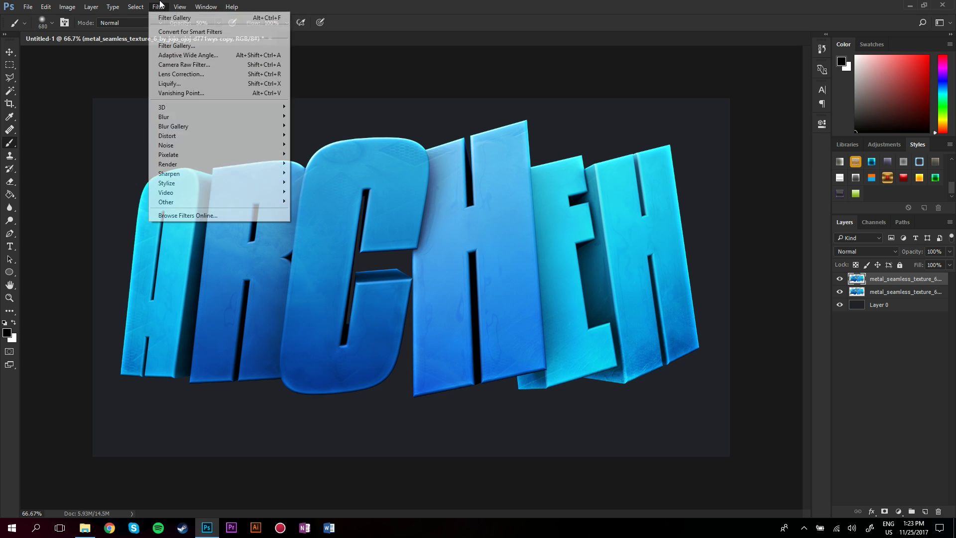
click(169, 44)
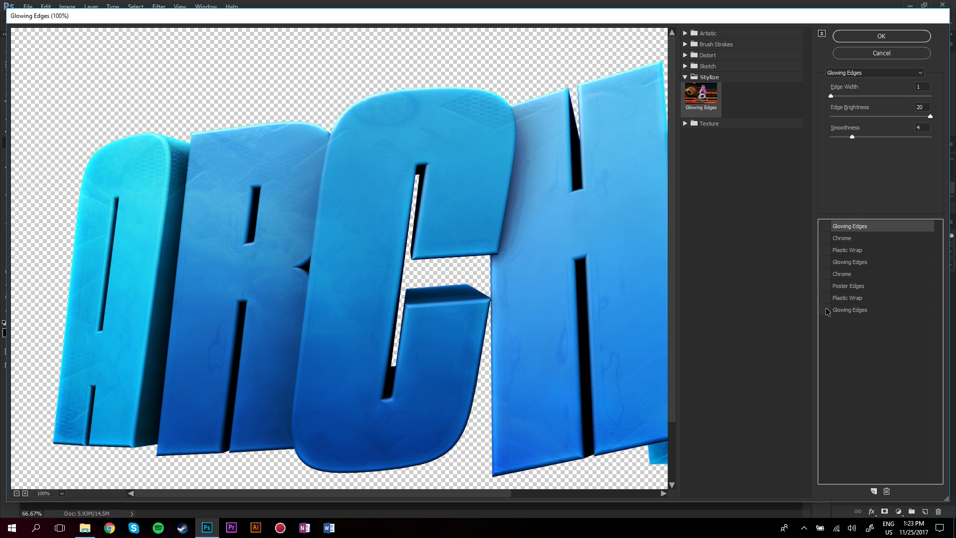
click(826, 310)
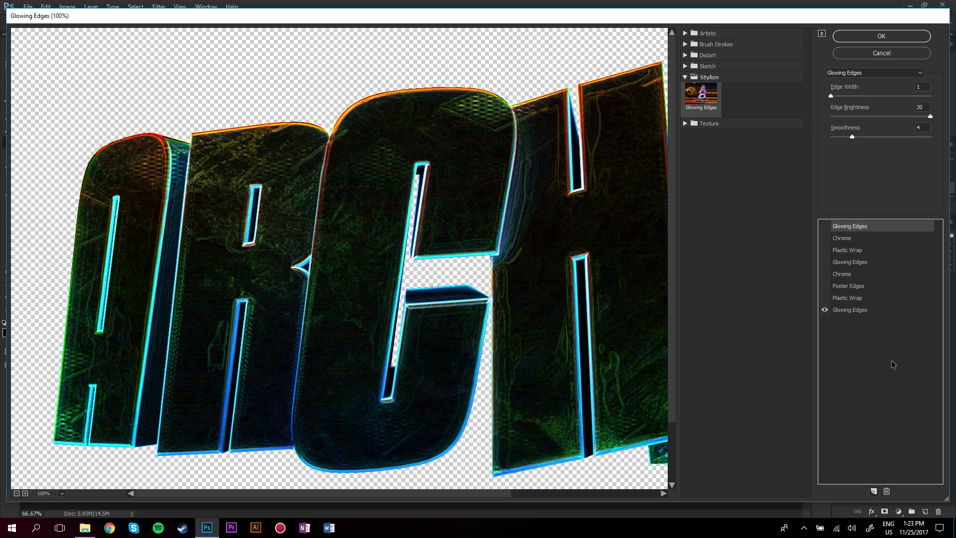
click(824, 298)
click(852, 298)
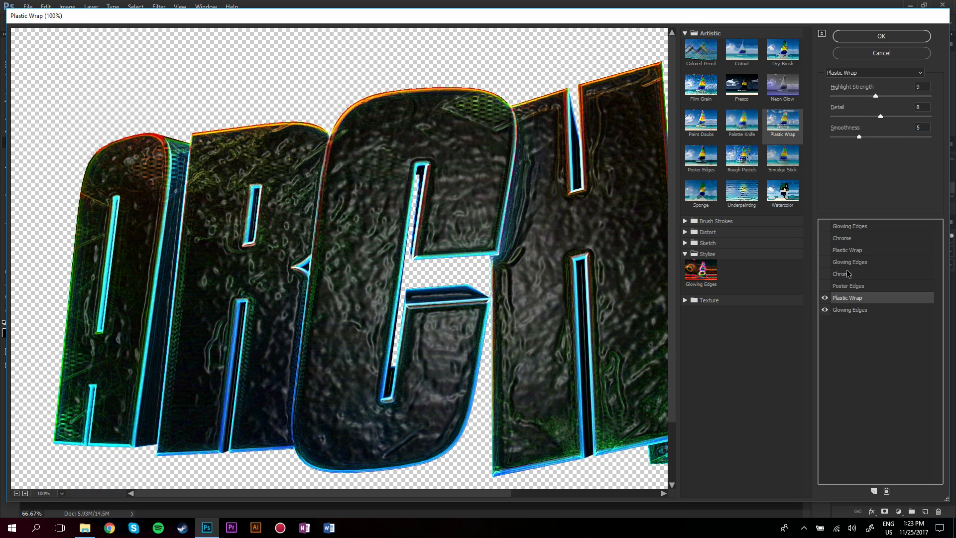
click(825, 286)
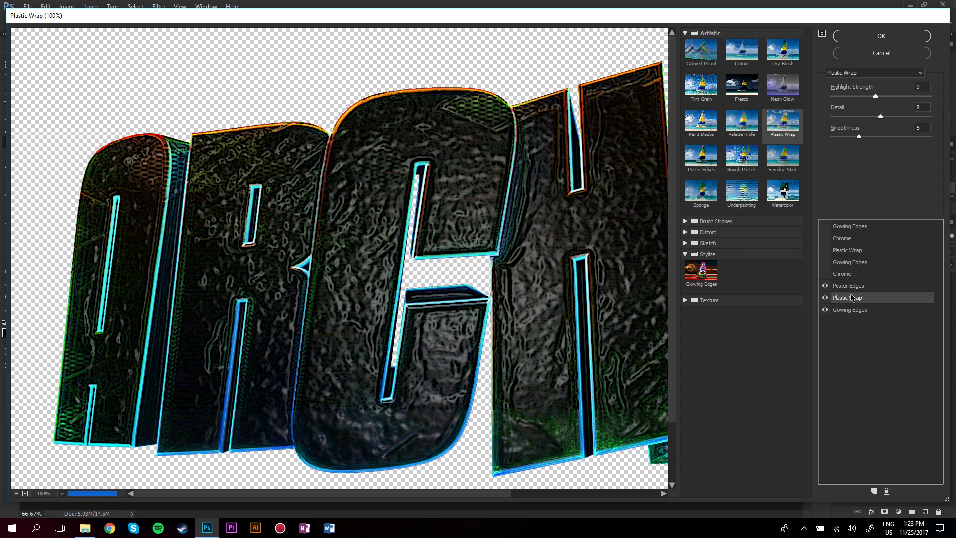
click(847, 285)
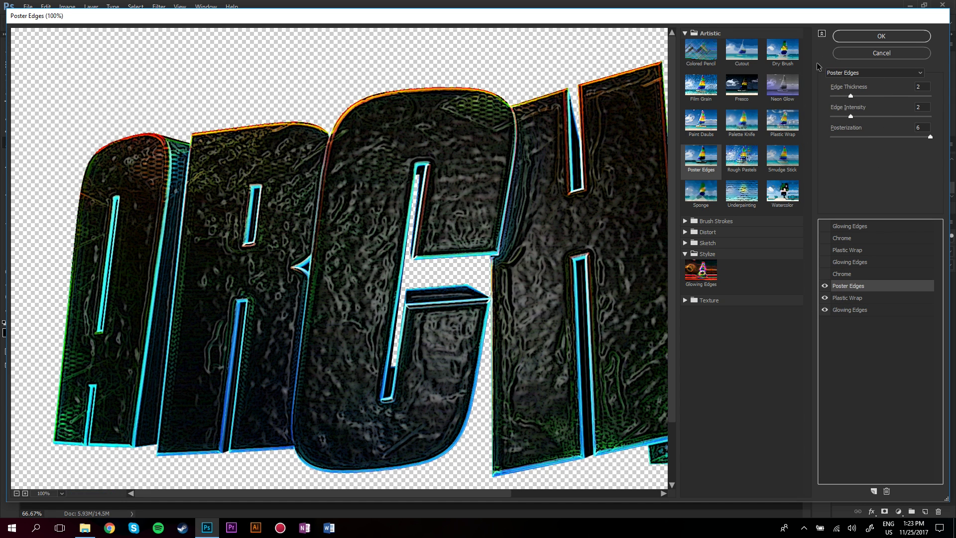
click(846, 37)
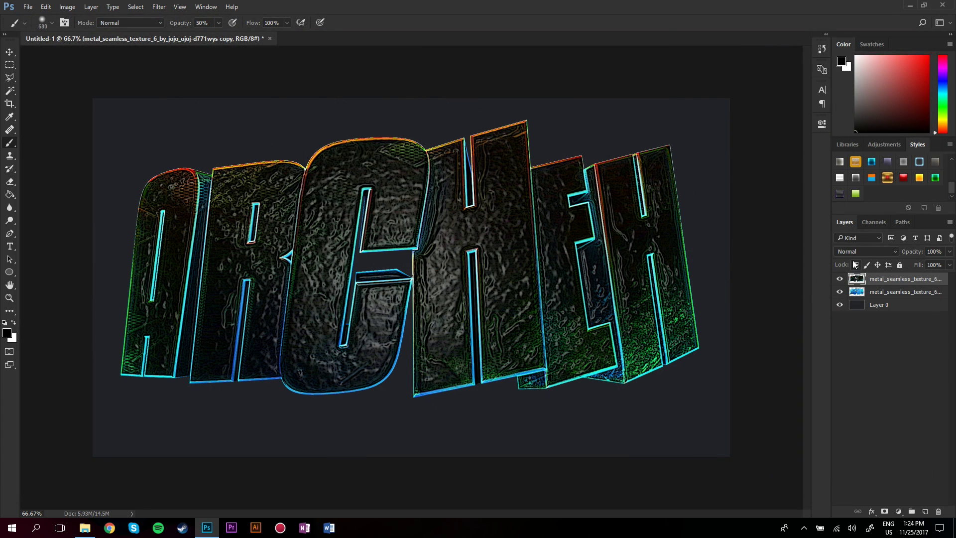
Step: Blend the filtered copy in Overlay mode at 49% opacity
click(866, 250)
click(856, 367)
drag(949, 251, 925, 262)
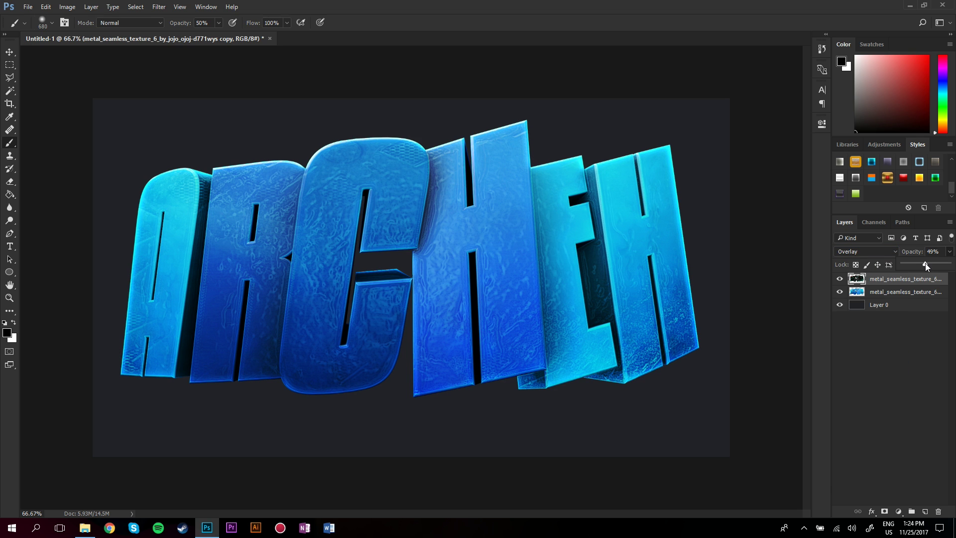
Step: Mask the Overlay copy, brush black over the letters to soften the effect, and merge it with the text layer
click(884, 513)
mouse_move(704, 303)
mouse_down()
mouse_move(623, 352)
mouse_move(490, 298)
mouse_move(419, 321)
mouse_move(464, 107)
mouse_up()
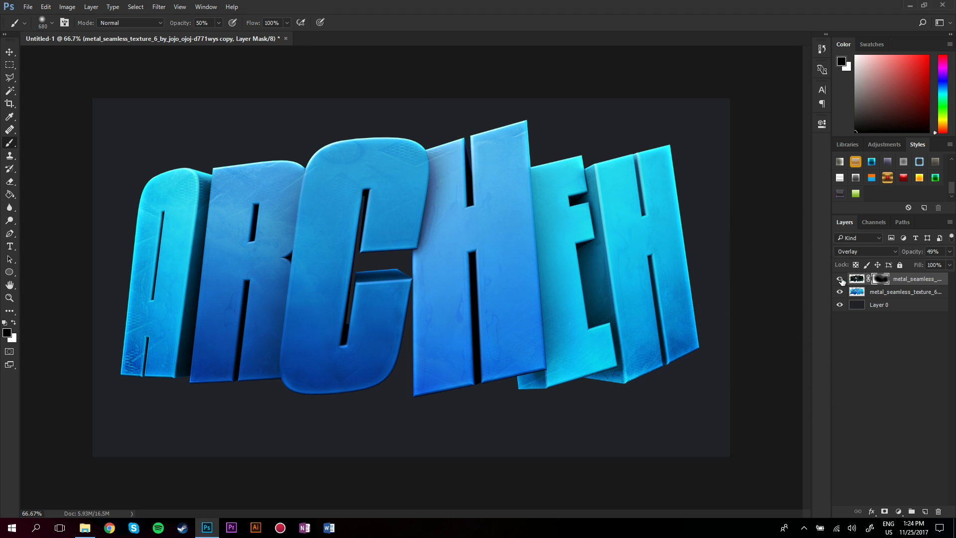
shift+click(891, 292)
right_click(875, 291)
click(824, 394)
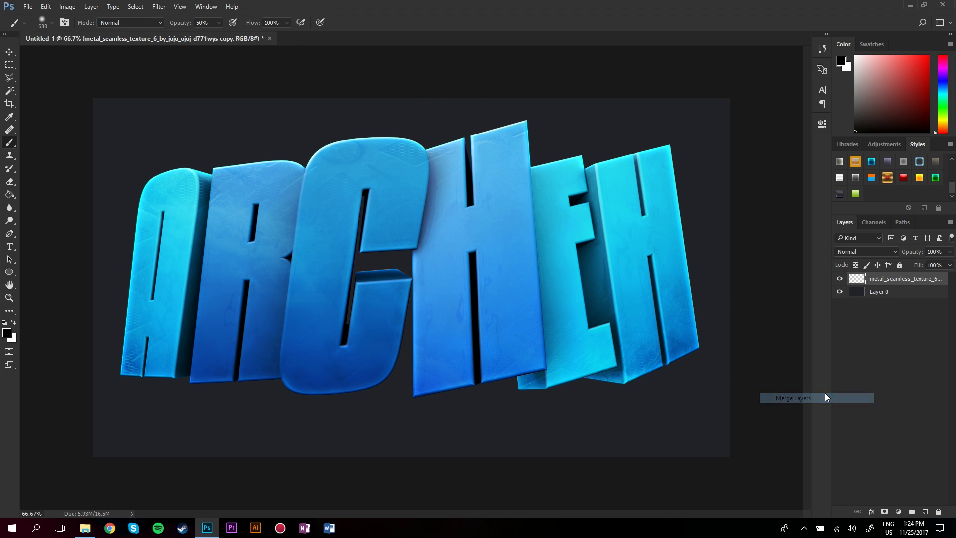
Step: Duplicate the merged text layer and apply only Glowing Edges with edge width 1, brightness 20 and smoothness 4
key(ctrl+j)
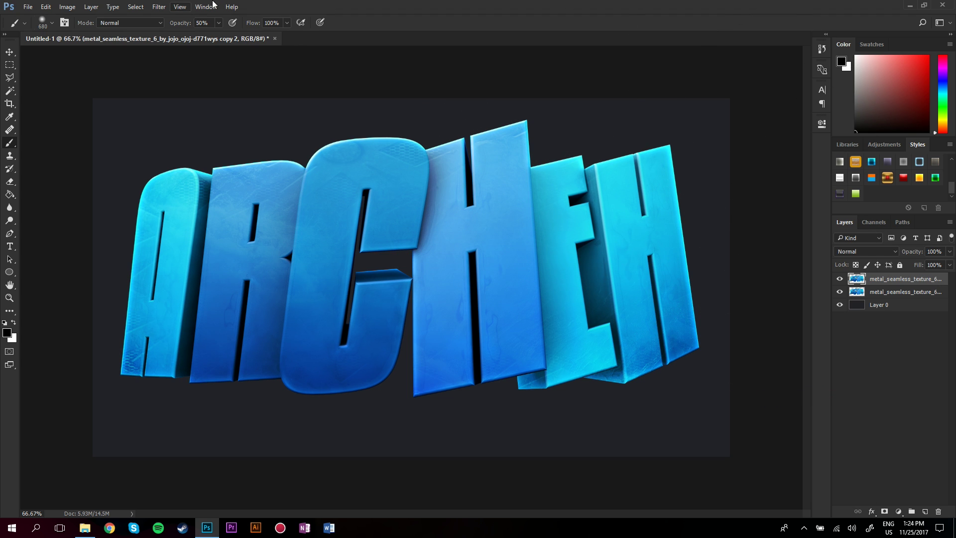
click(159, 7)
click(171, 45)
click(825, 286)
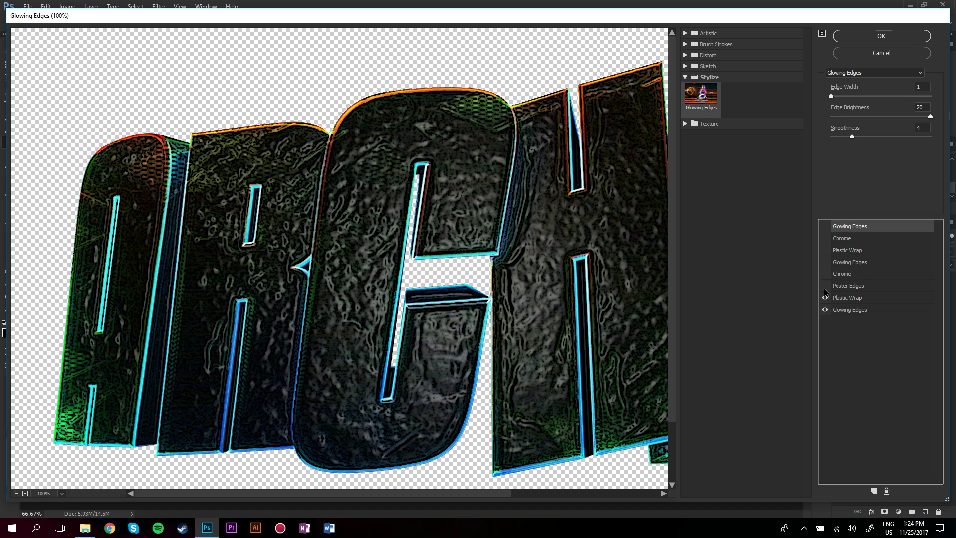
click(826, 298)
click(827, 310)
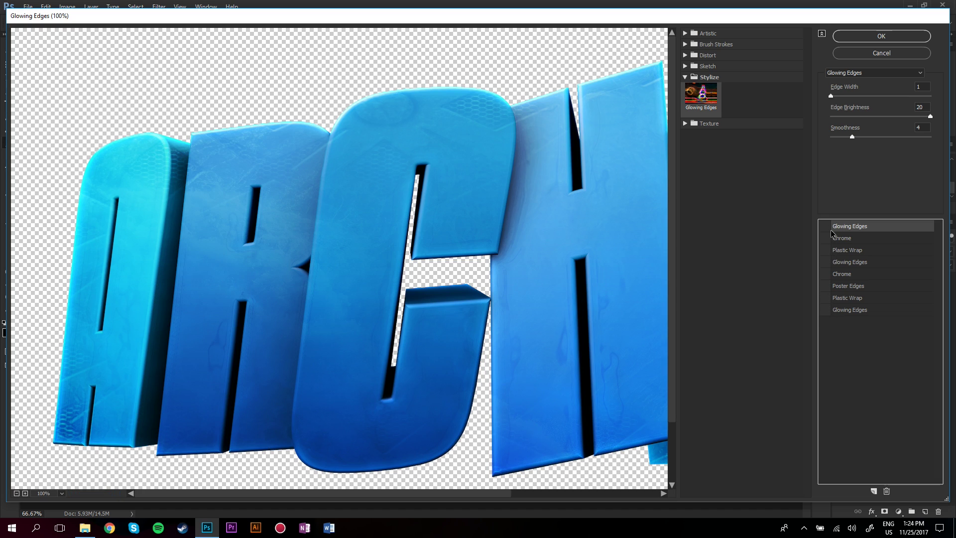
click(825, 226)
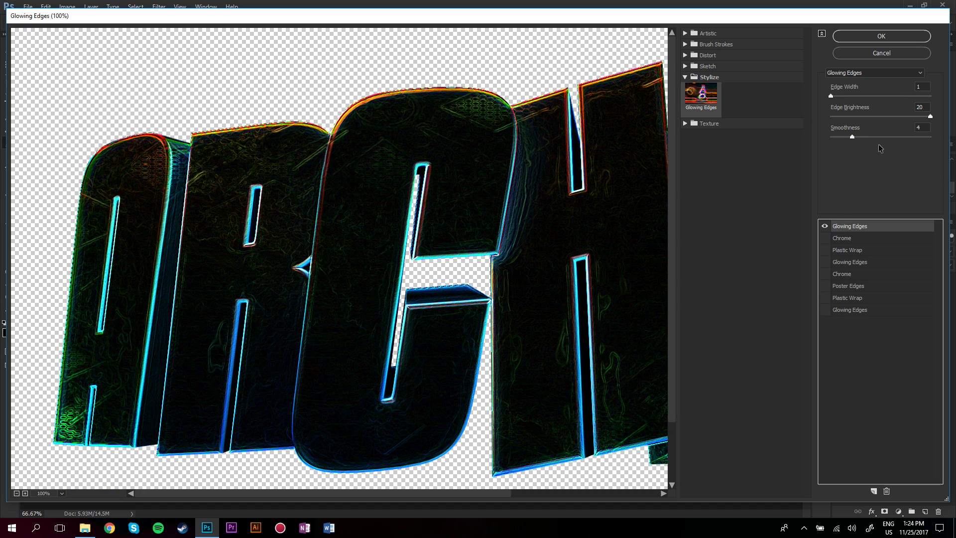
click(852, 38)
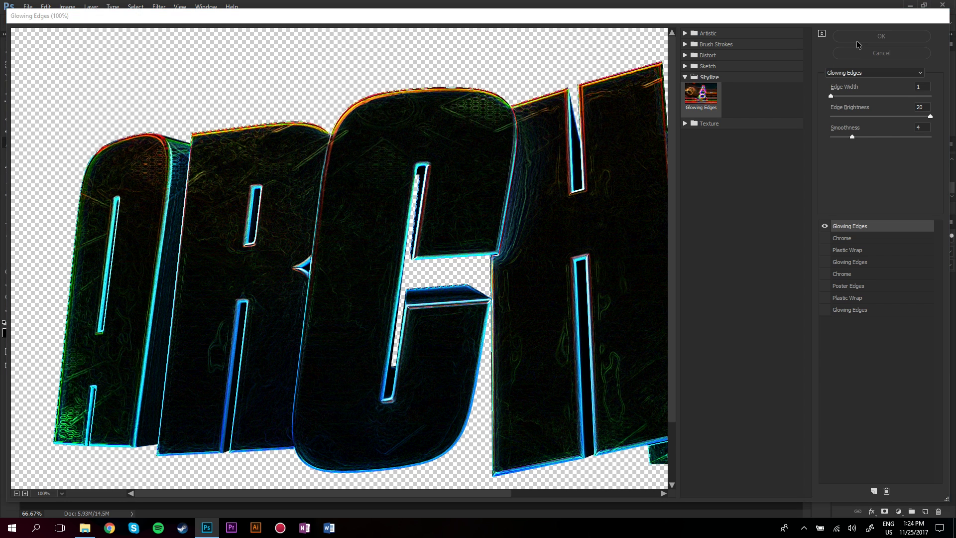
Step: Try the Overlay, Color Dodge and Linear Dodge (Add) blend modes on the glowing edges copy
click(860, 254)
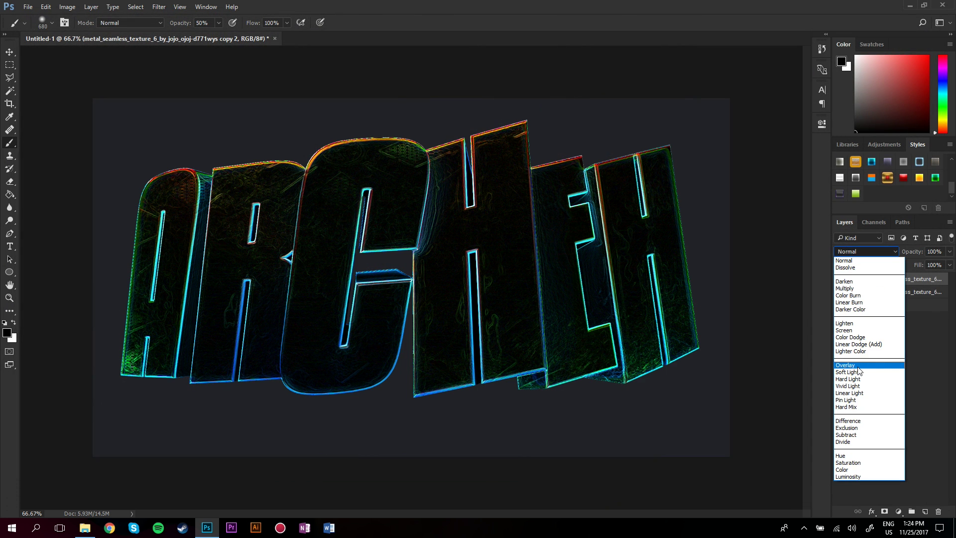
click(857, 366)
click(854, 250)
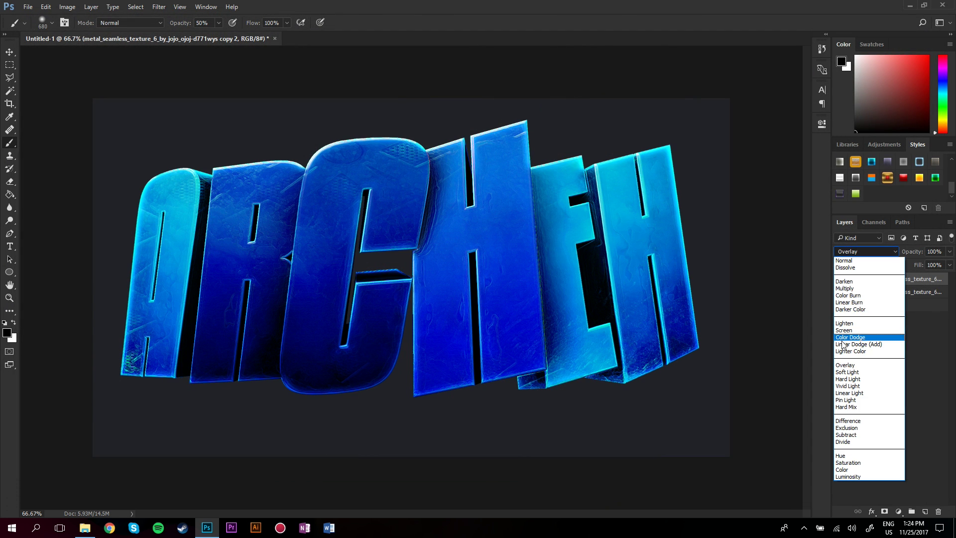
click(851, 337)
click(854, 251)
click(854, 344)
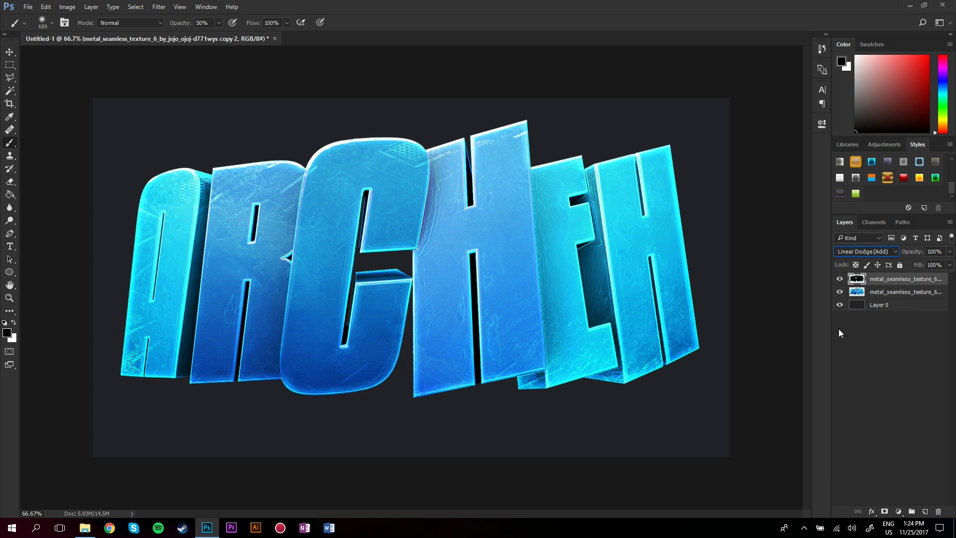
click(861, 251)
click(854, 365)
Step: Blend the glowing edges copy in Soft Light mode at 51% opacity
click(865, 251)
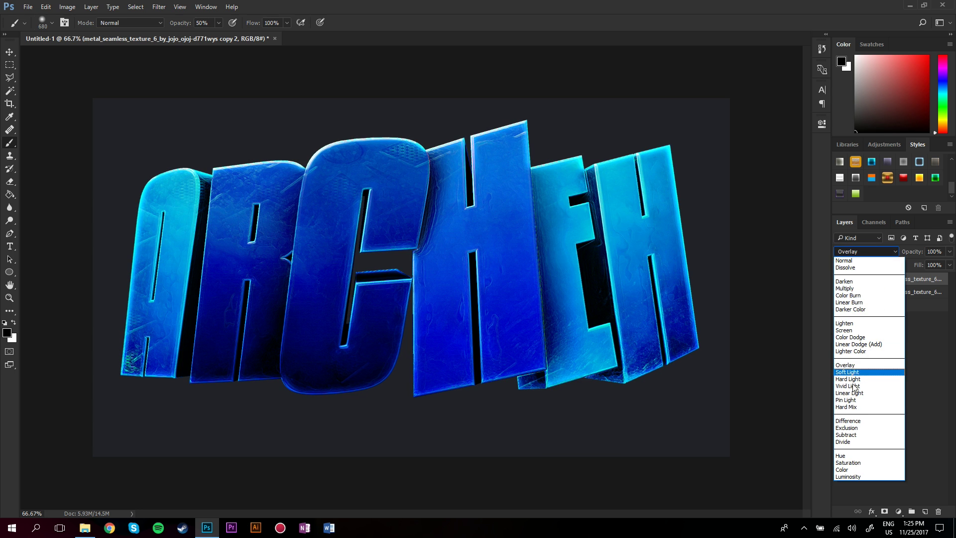
click(855, 372)
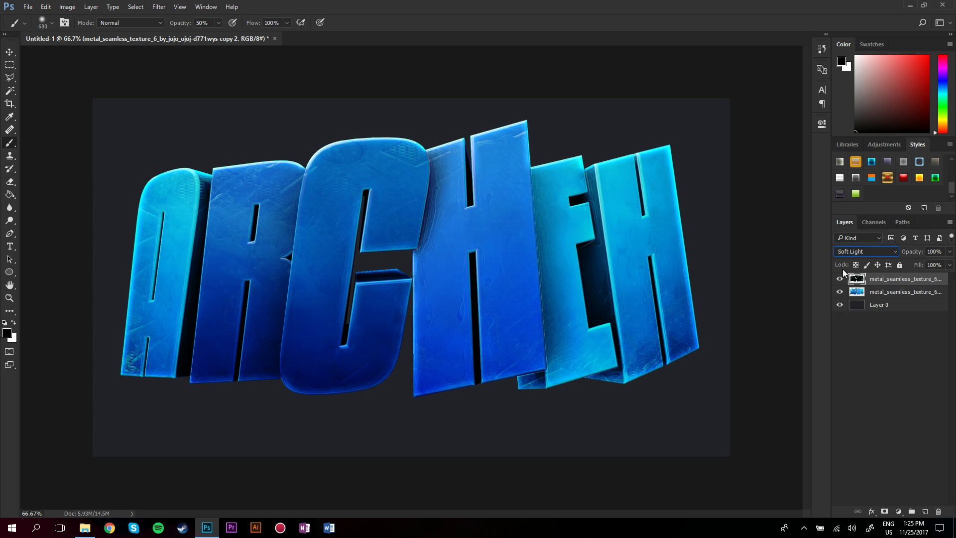
click(950, 252)
click(926, 262)
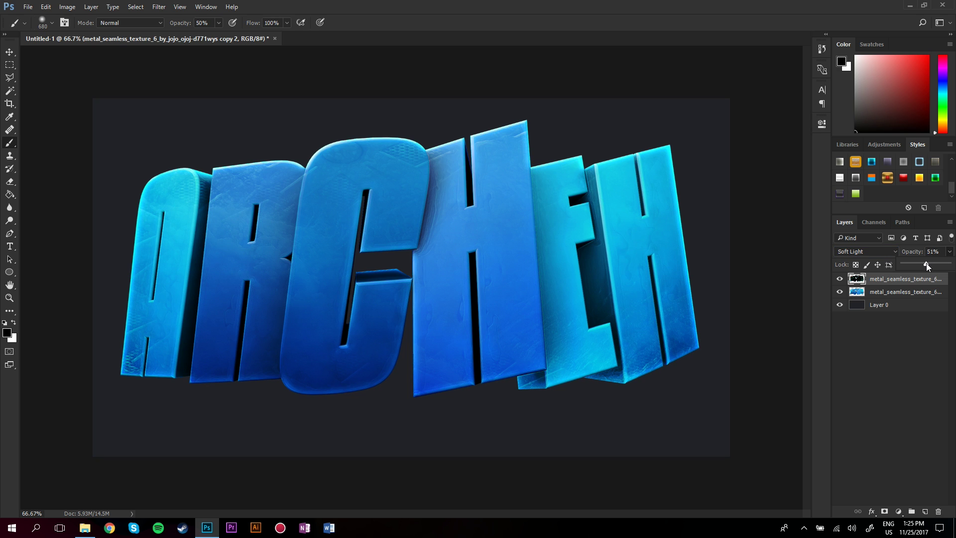
Step: Mask the Soft Light copy, brush black across the letters, and merge it with the text layer
click(884, 511)
mouse_move(230, 335)
mouse_down()
mouse_move(288, 267)
mouse_move(480, 288)
mouse_move(672, 352)
mouse_up()
right_click(906, 278)
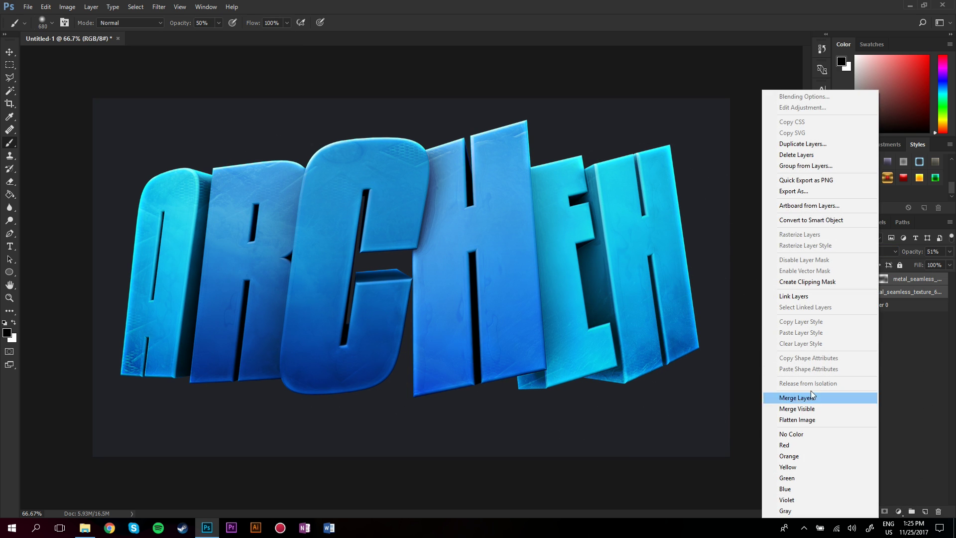
click(810, 393)
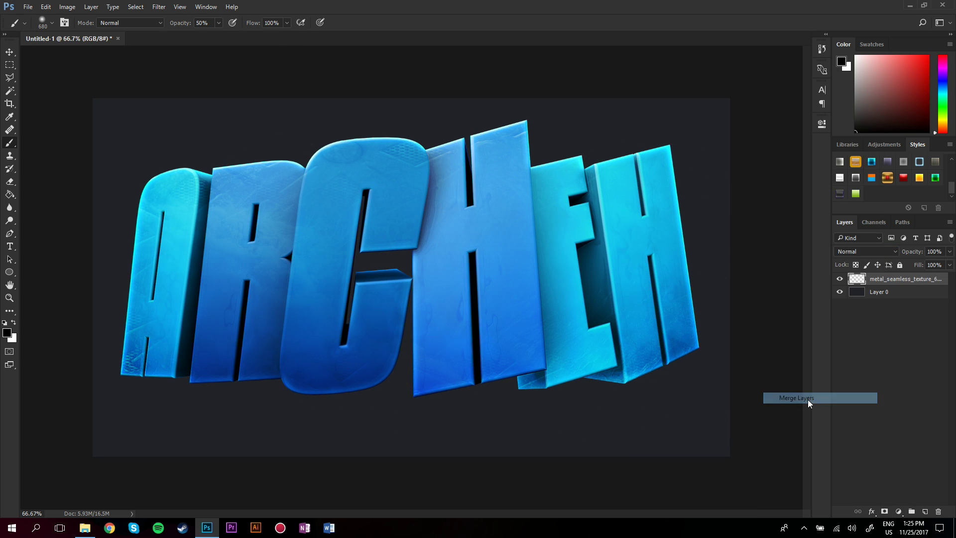
Step: Place the TEXT PLEASE NOTICE image over the logo, compare it with the textured version, and delete it
click(86, 528)
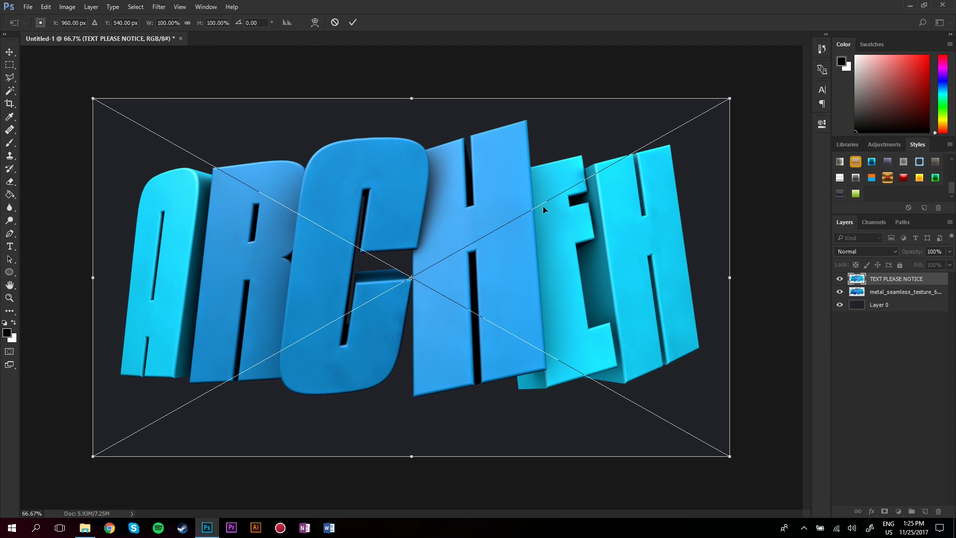
key(b)
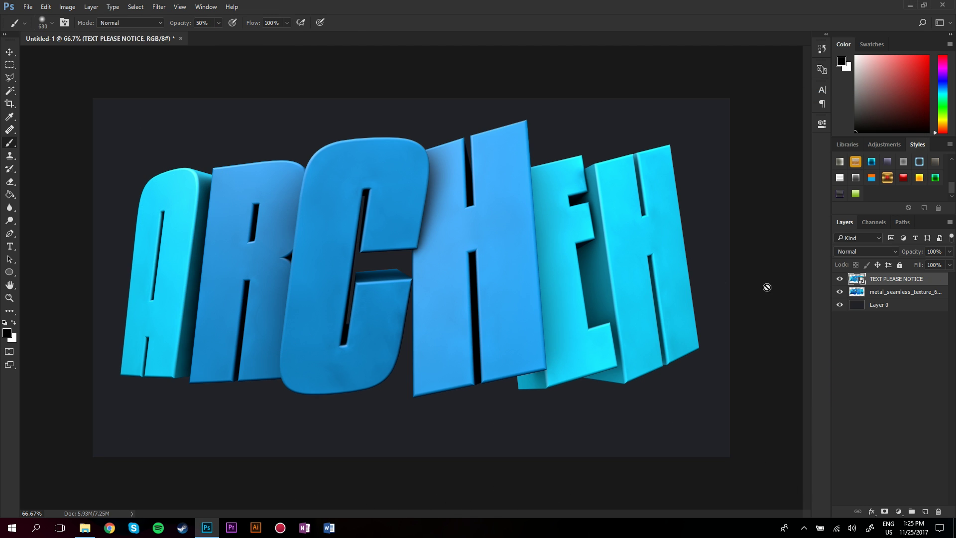
click(840, 279)
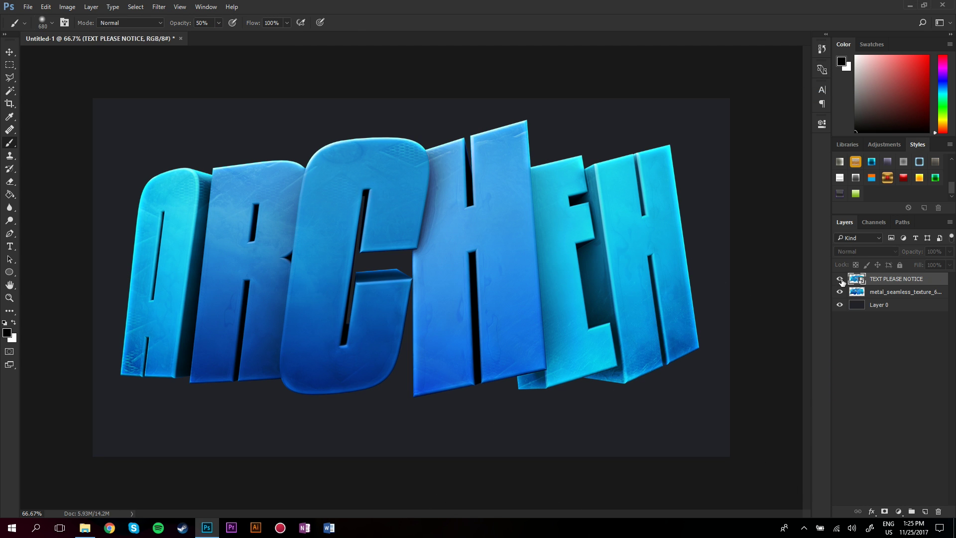
click(839, 280)
key(Delete)
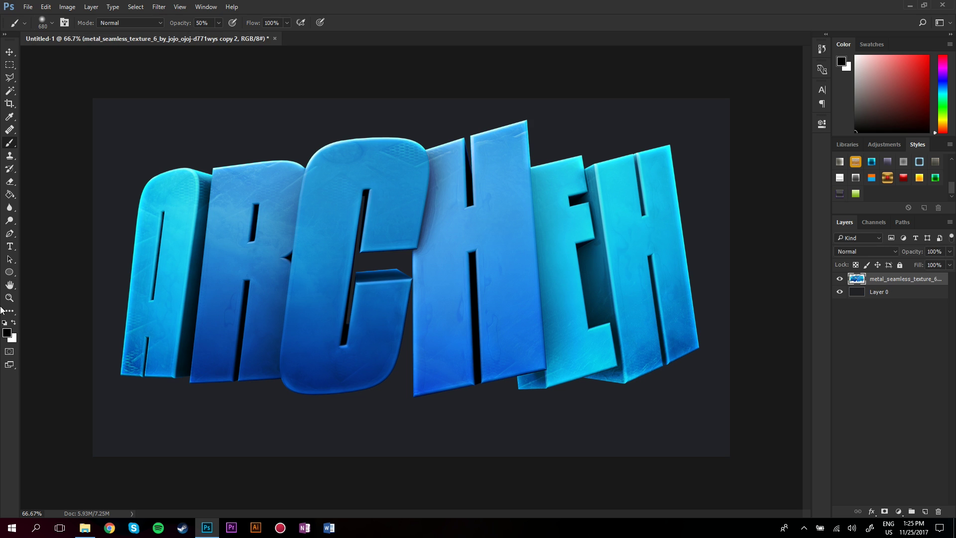
Step: Duplicate the text layer and apply Lens Blur to the copy
click(8, 55)
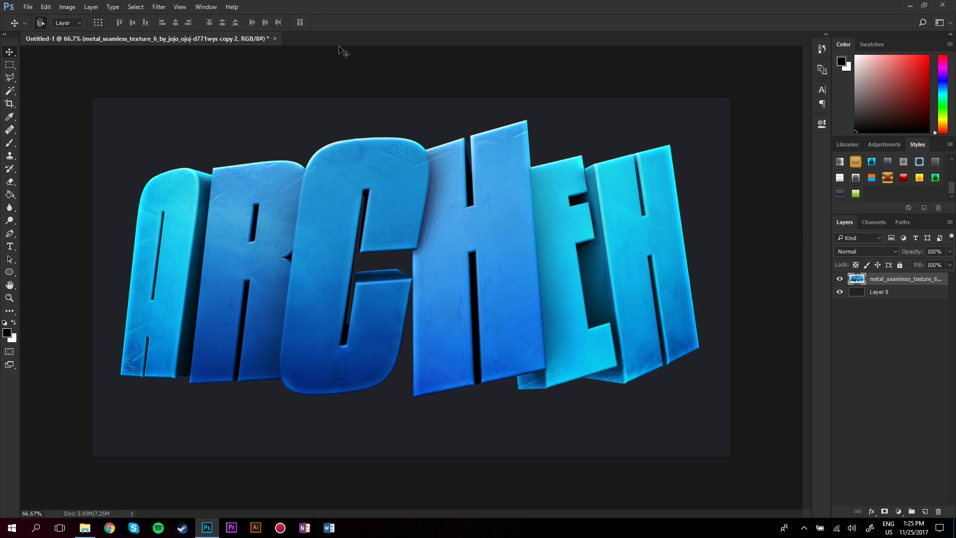
key(ctrl+j)
click(158, 7)
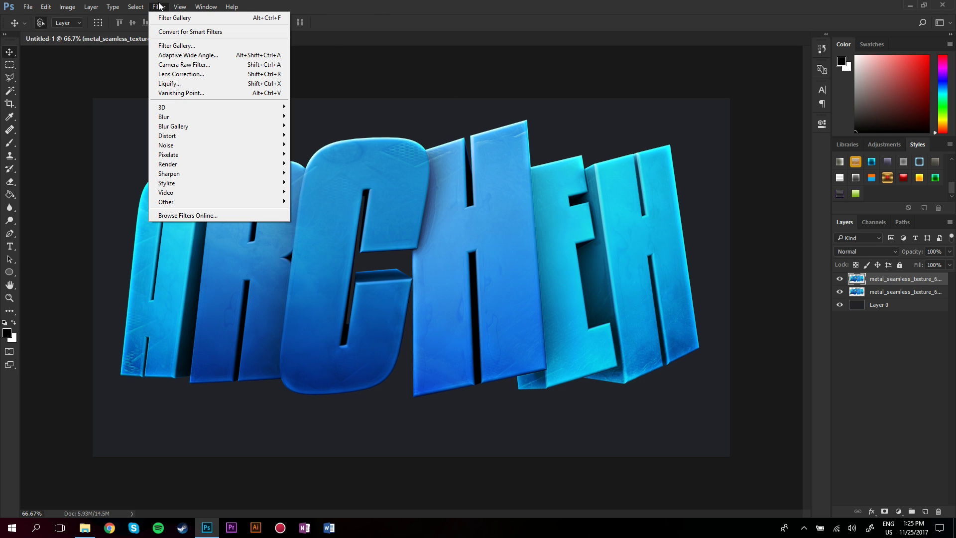
mouse_move(164, 117)
click(126, 165)
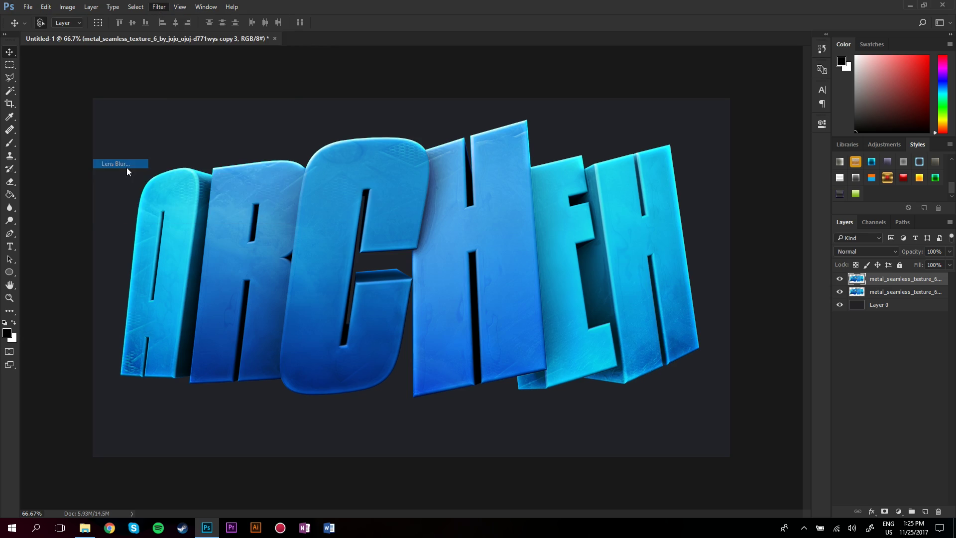
click(886, 37)
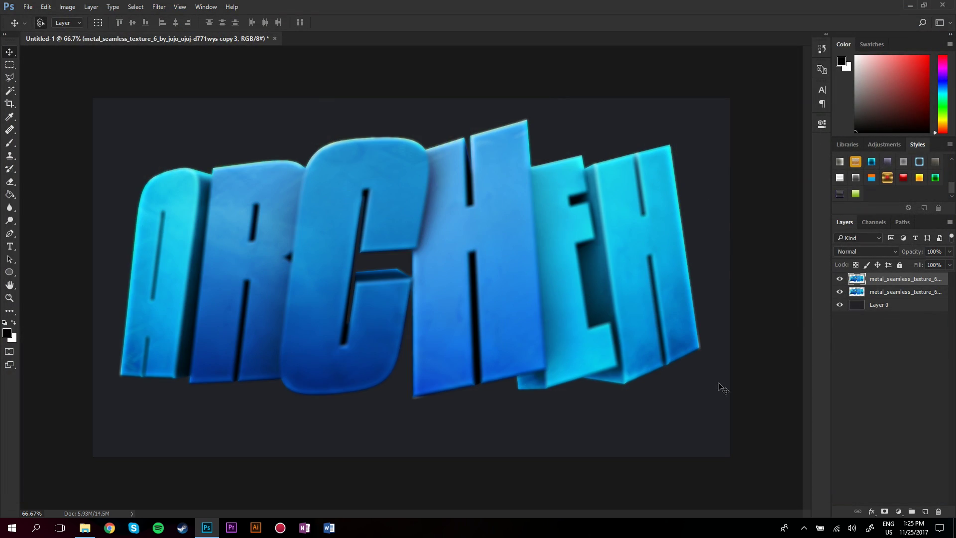
Step: Mask the lens-blurred copy, brush black across the letters from E to A, and merge it with the text layer
click(885, 511)
click(9, 143)
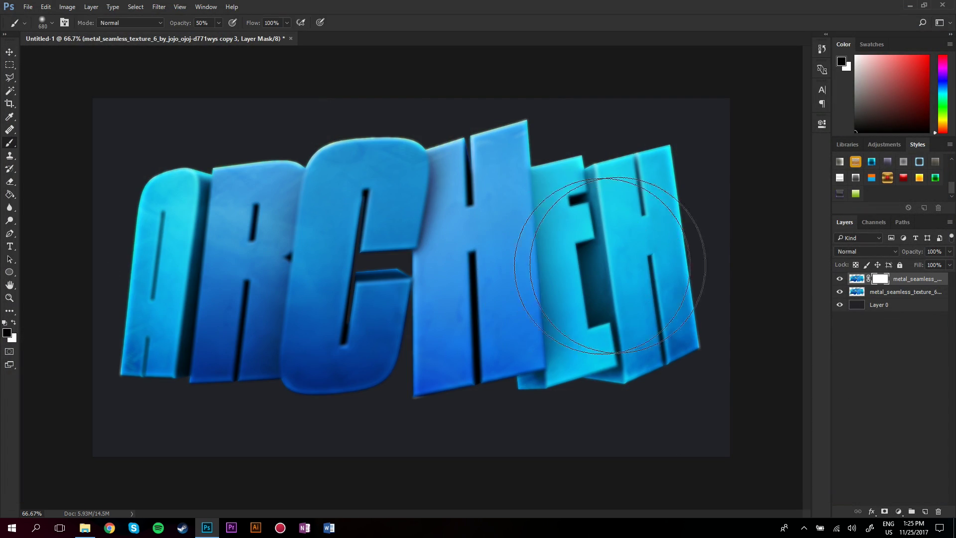
mouse_move(610, 264)
mouse_down()
mouse_move(373, 271)
mouse_move(349, 323)
mouse_move(341, 278)
mouse_move(149, 278)
mouse_up()
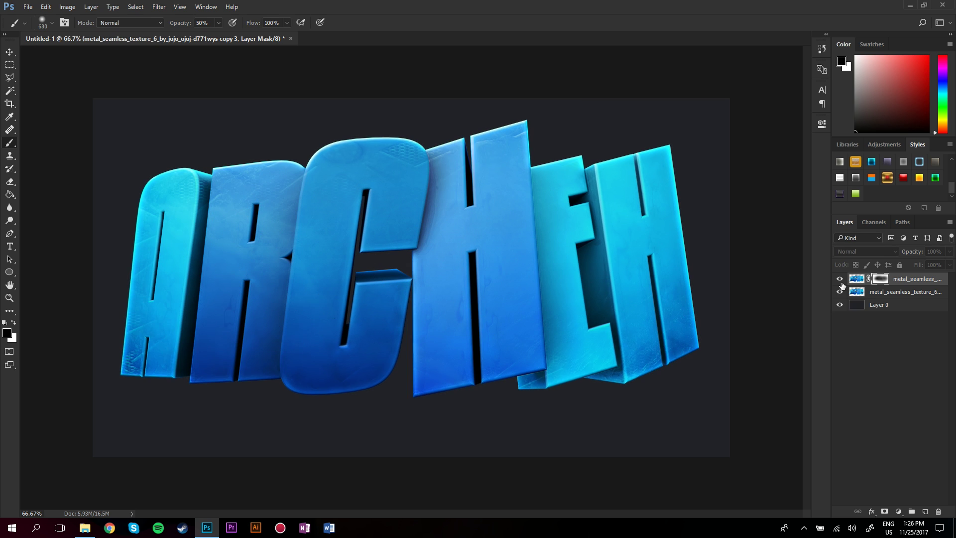
shift+click(882, 293)
right_click(883, 313)
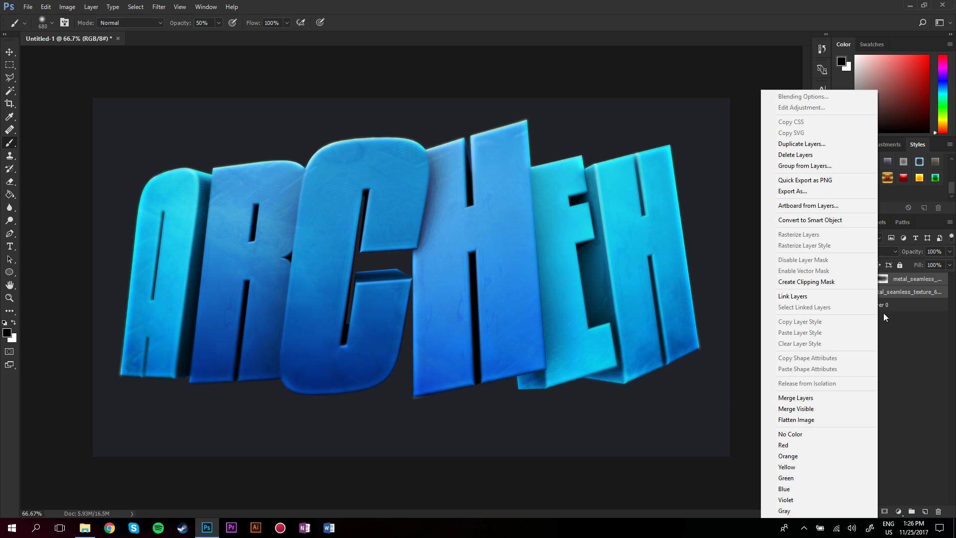
click(812, 396)
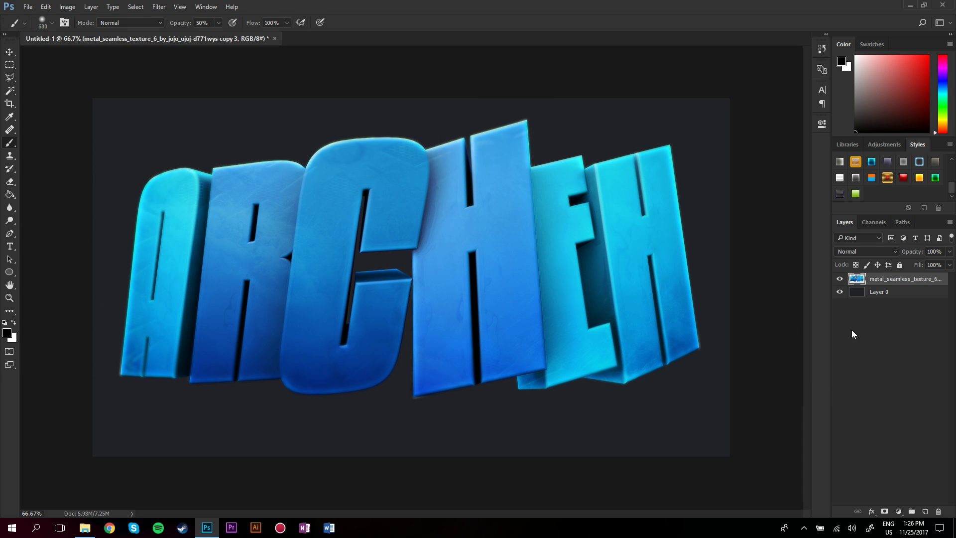
Step: Duplicate the text layer and apply a Spin Radial Blur with amount 1 and Good quality to the copy
alt+drag(907, 272, 908, 275)
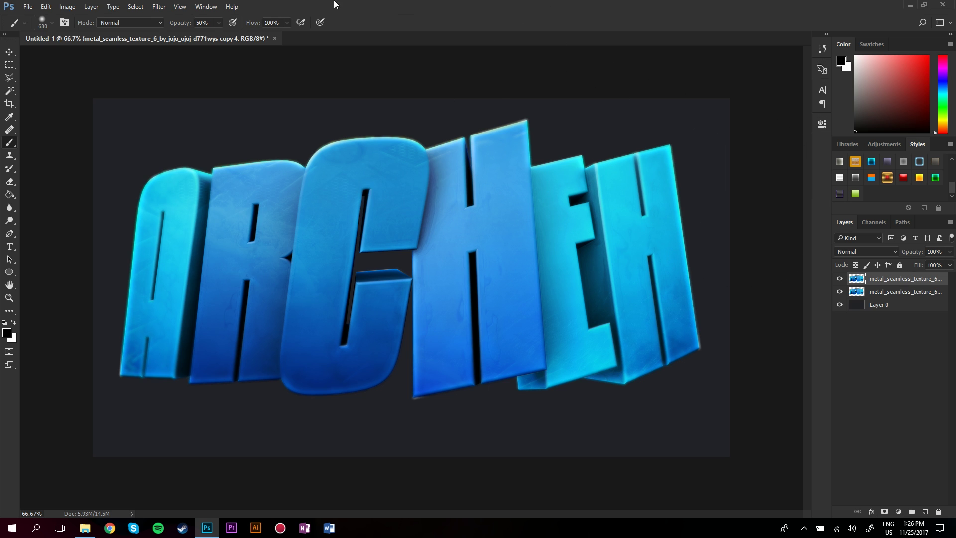
click(159, 6)
mouse_move(172, 117)
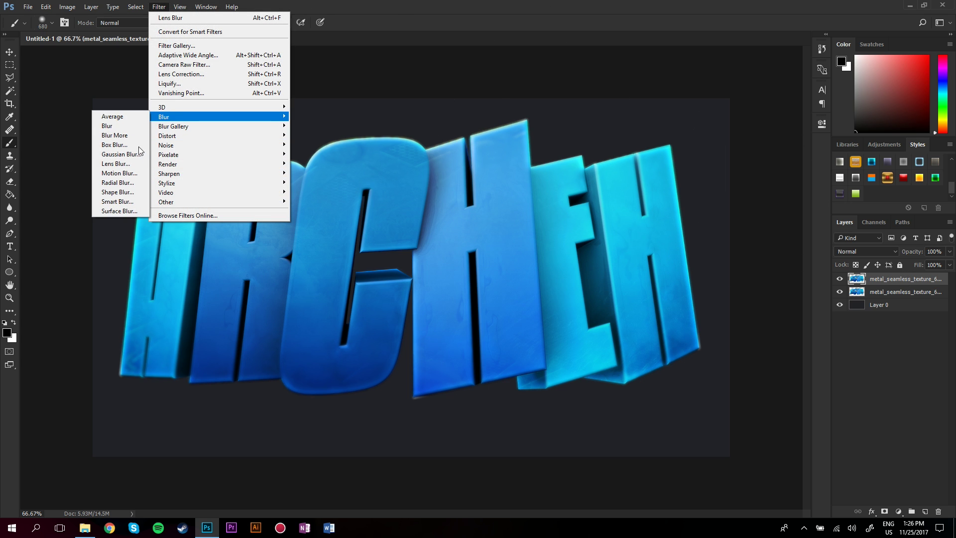
click(138, 181)
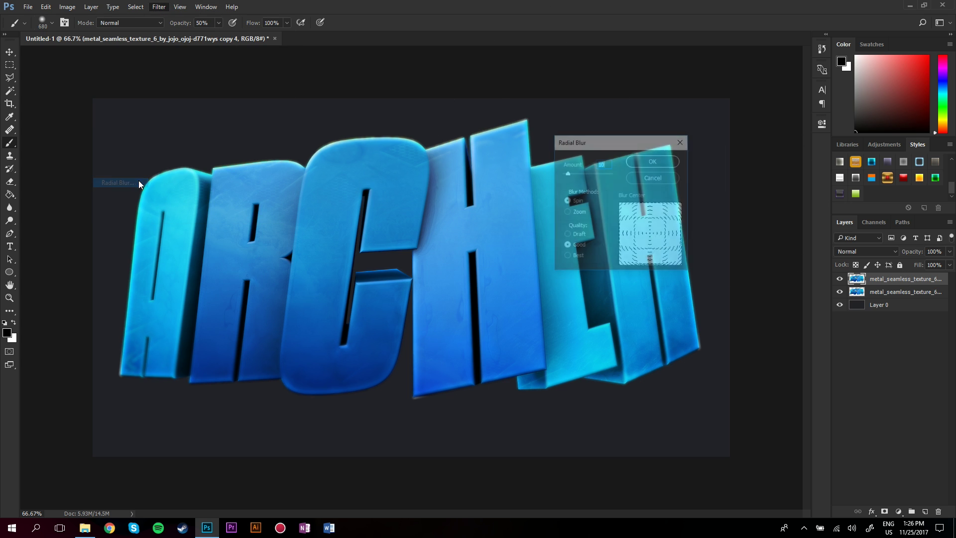
click(644, 163)
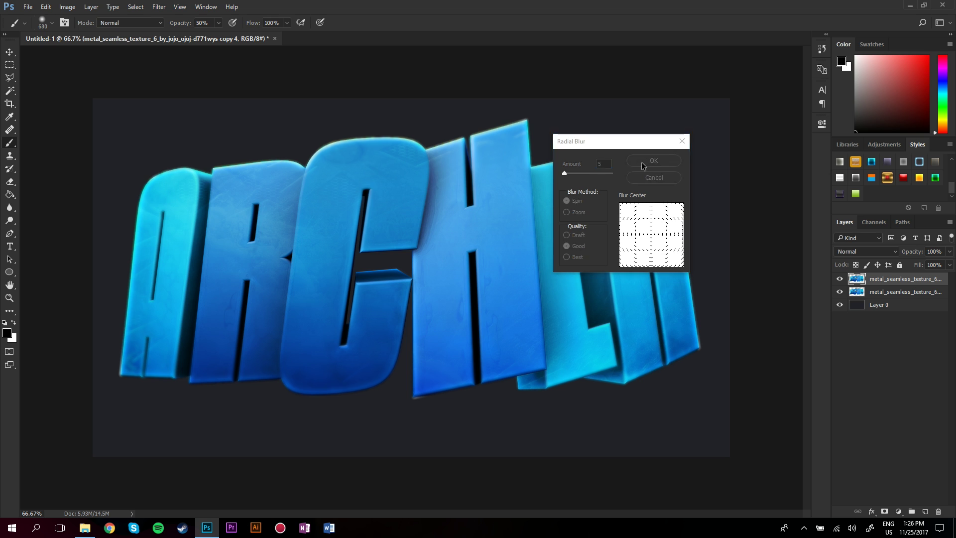
Step: Mask the radial-blurred copy with black over the letter faces, lower its opacity to 83%, and merge it with the text layer
click(885, 511)
mouse_move(320, 181)
mouse_down()
mouse_move(394, 299)
mouse_move(498, 209)
mouse_move(586, 244)
mouse_move(277, 213)
mouse_move(235, 235)
mouse_move(215, 273)
mouse_up()
drag(949, 252, 941, 262)
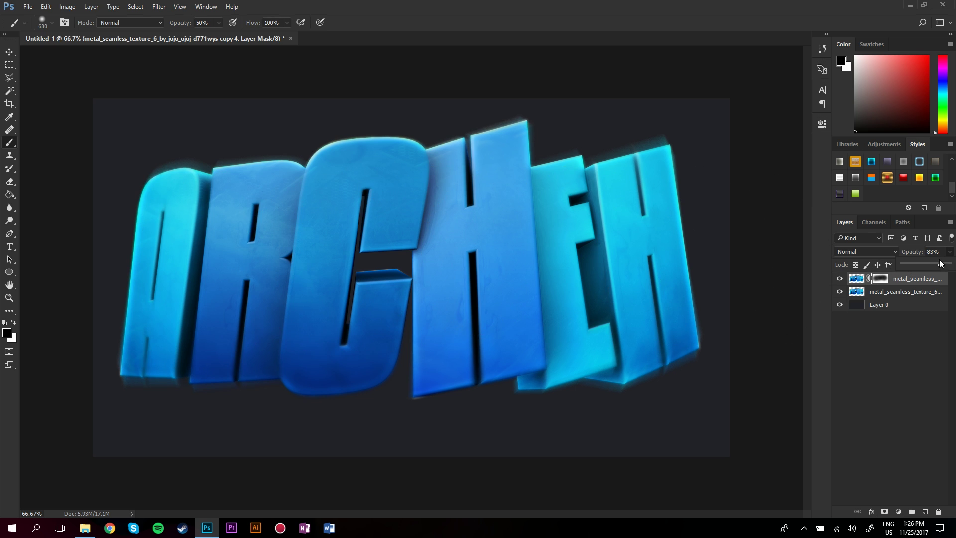
right_click(917, 295)
click(850, 396)
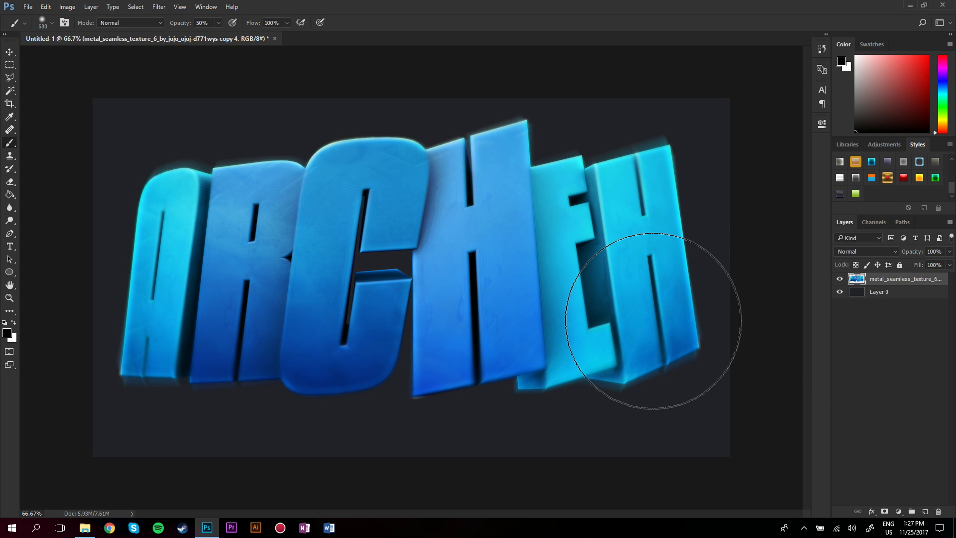
Step: Duplicate the text layer and apply Motion Blur to the copy at angle 0° and distance 28 pixels
key(ctrl+j)
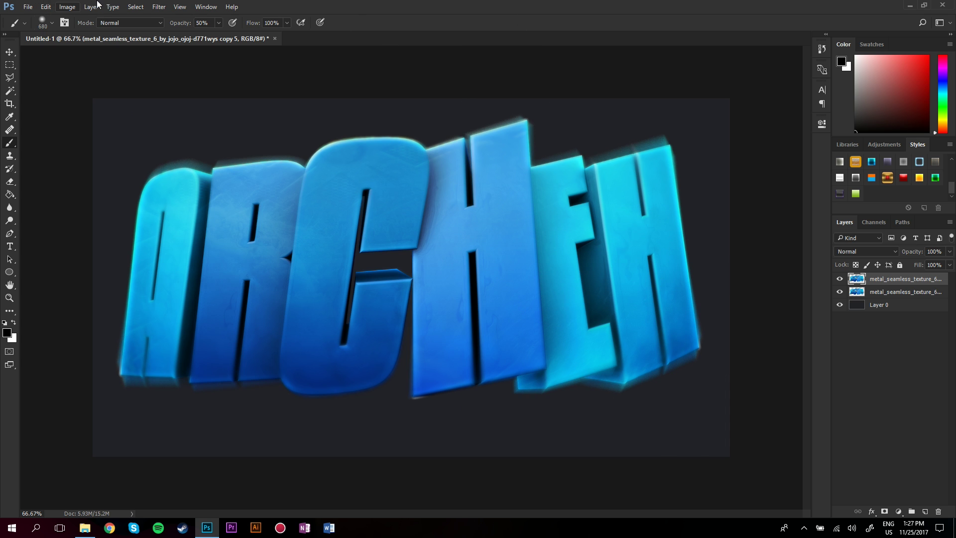
click(158, 6)
mouse_move(176, 117)
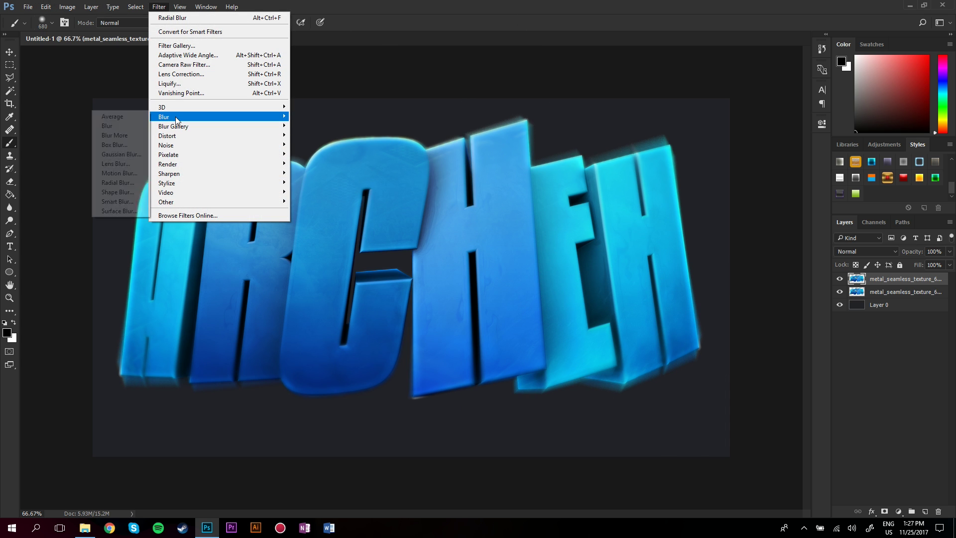
click(116, 172)
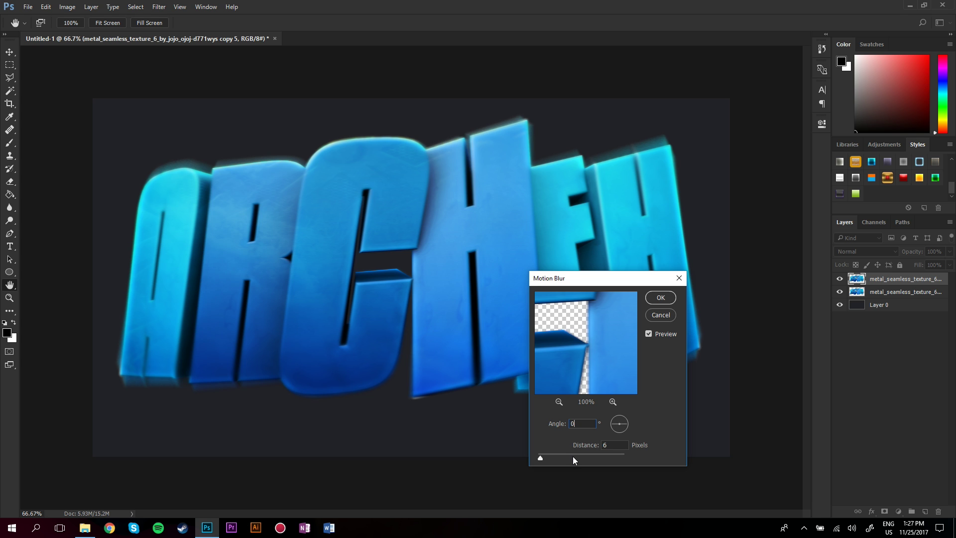
drag(572, 456, 555, 451)
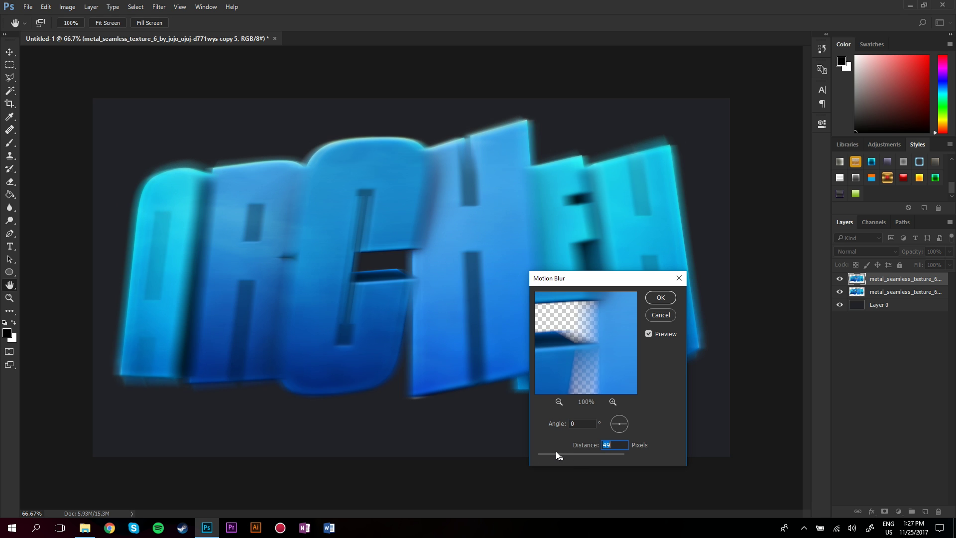
click(660, 298)
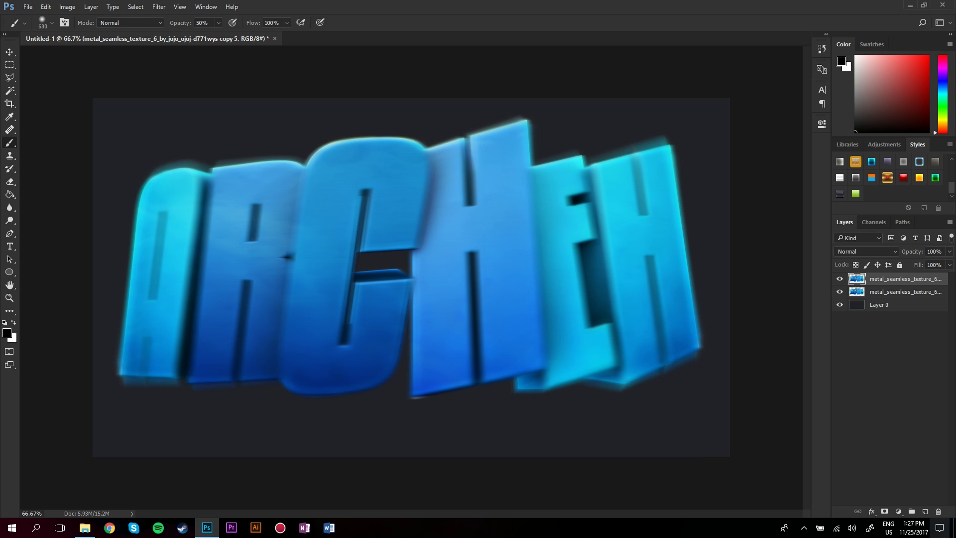
Step: Mask the motion-blurred copy, brush black over the letter faces, and merge it into a single layer named Text render
click(887, 513)
mouse_move(320, 299)
mouse_down()
mouse_move(337, 273)
mouse_move(250, 254)
mouse_up()
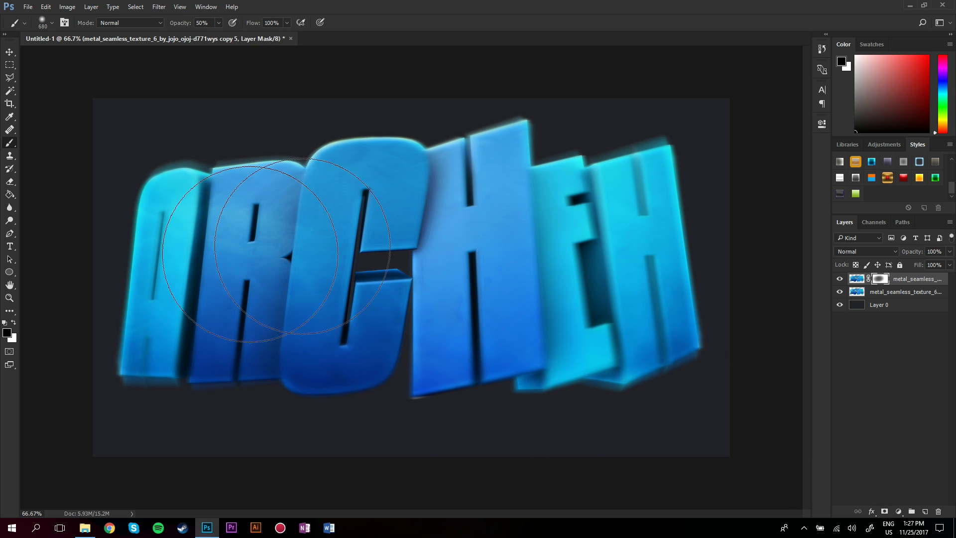
right_click(877, 279)
click(799, 397)
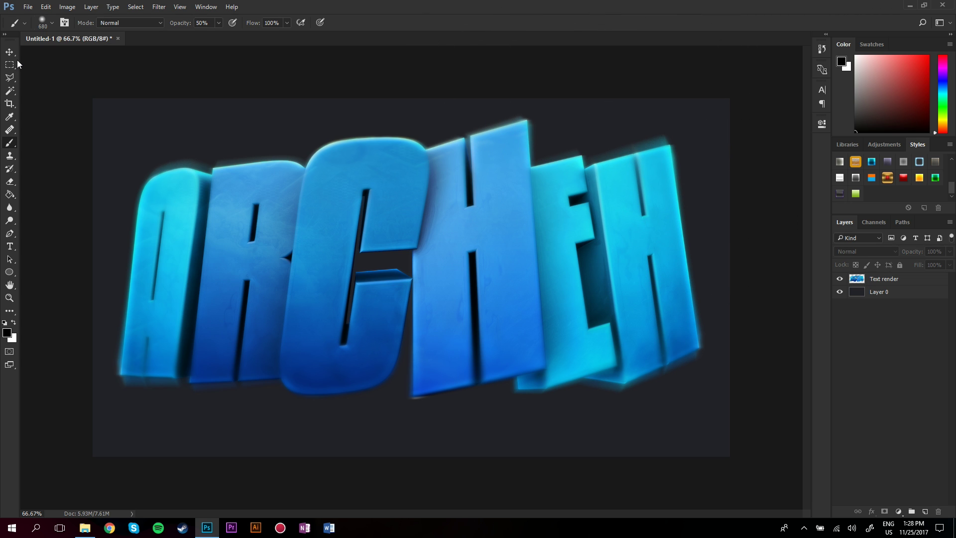
Step: Switch to the ex.quasa.gfx.pack.psd document, hide the sellfy.com/nxtcyto layer, and expand the 10x Water group
click(9, 52)
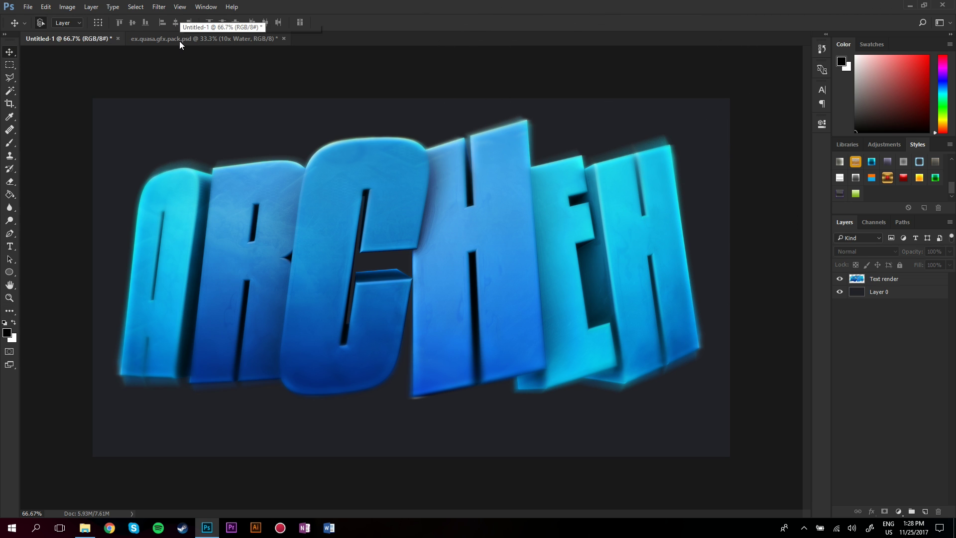
click(179, 41)
click(840, 279)
click(879, 279)
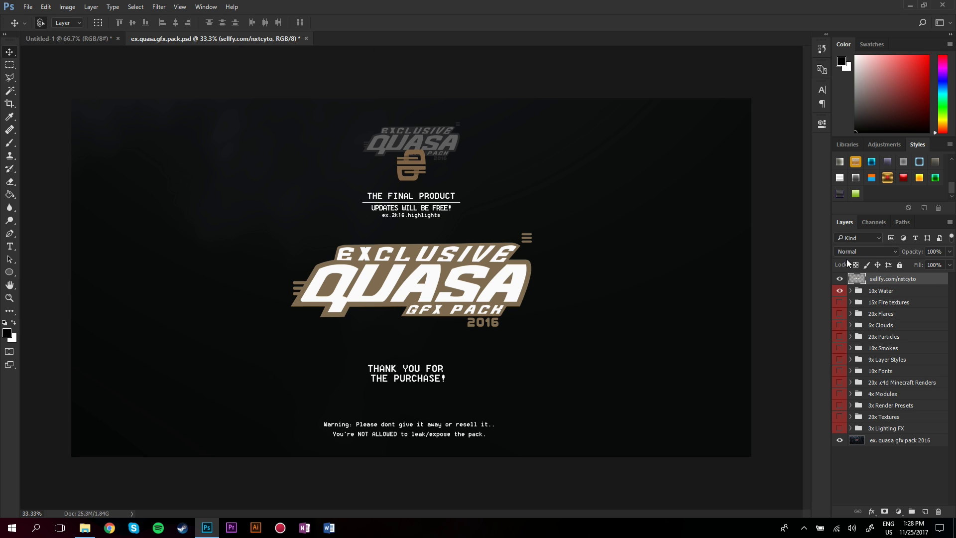
click(839, 279)
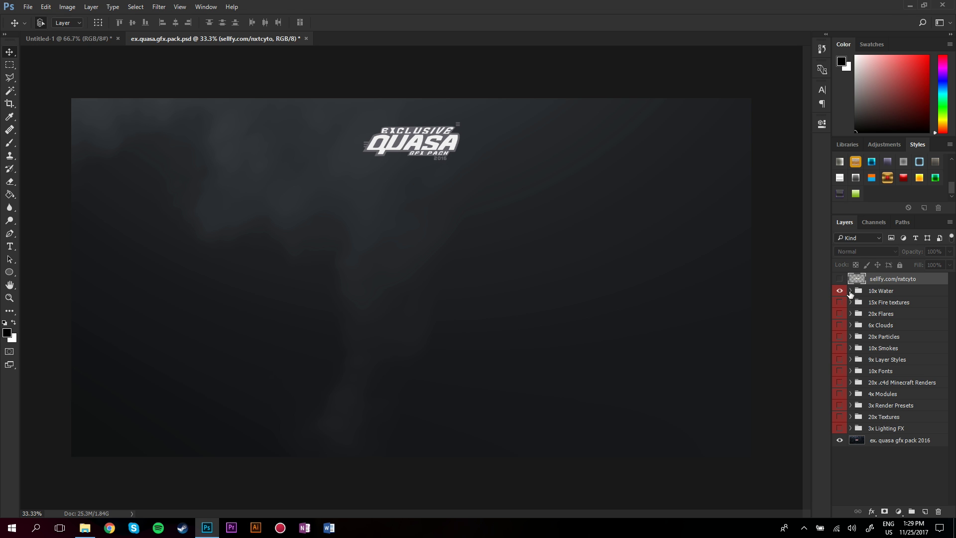
click(850, 291)
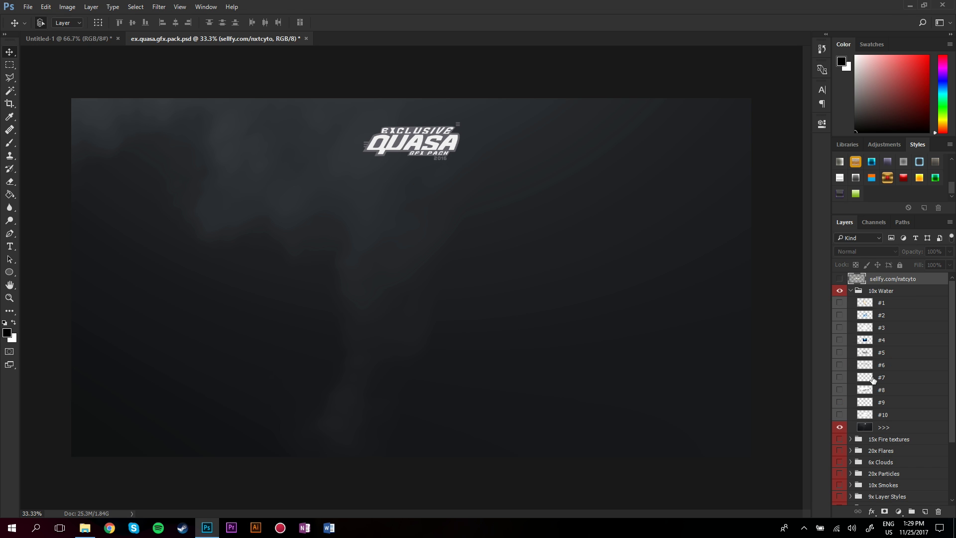
Step: Preview the splash layers in the 10x Water group one at a time, ending with only #9 shown
click(839, 316)
click(840, 312)
click(840, 366)
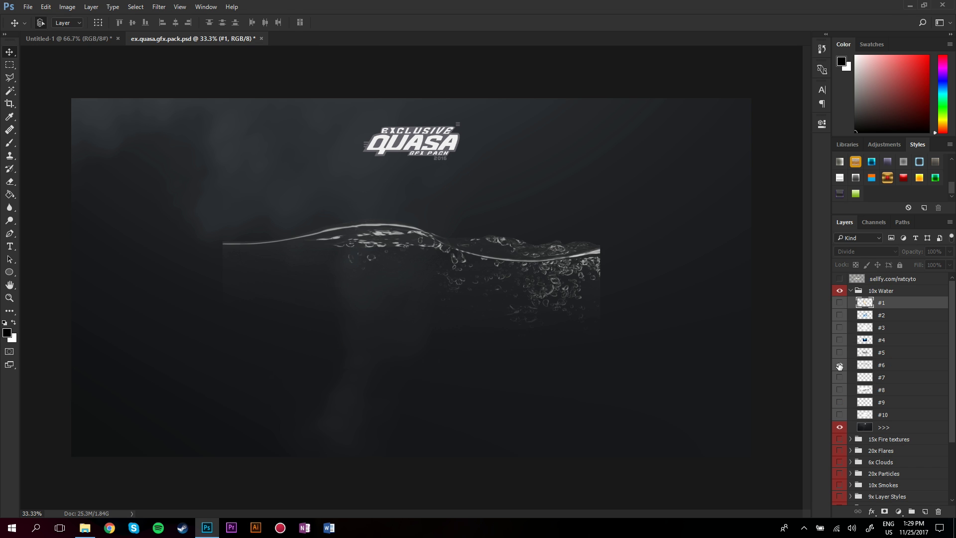
click(840, 352)
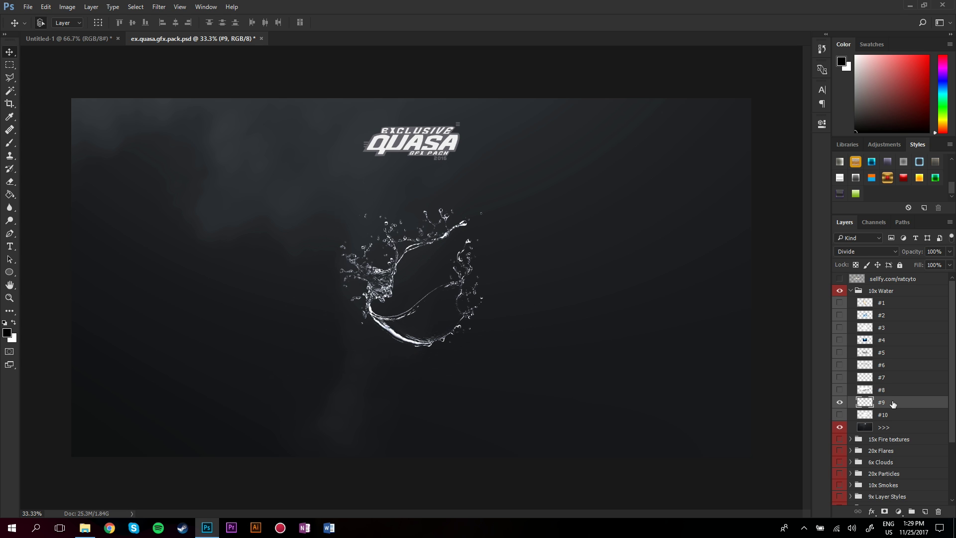
Step: Duplicate water layer #9 into the Untitled-1 document and return to that document
right_click(892, 401)
click(814, 144)
click(453, 195)
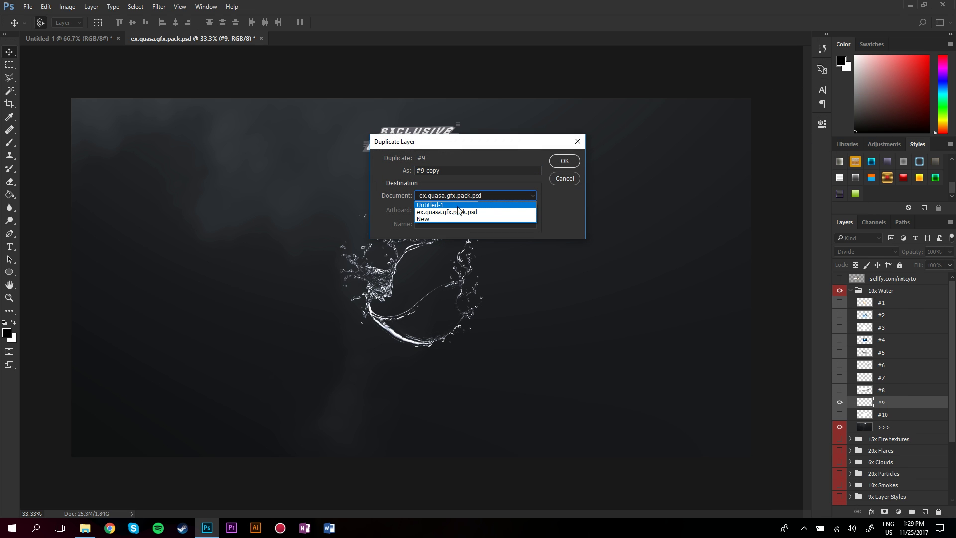
click(453, 206)
click(555, 160)
click(101, 40)
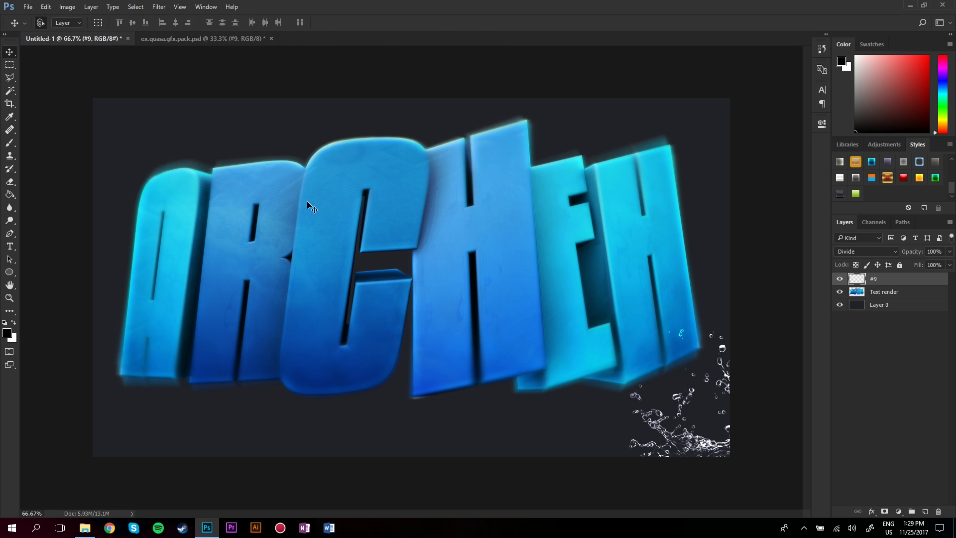
Step: Free-transform the #9 water splash, moving it over the middle letters and resizing and rotating it around the C and H
key(ctrl+t)
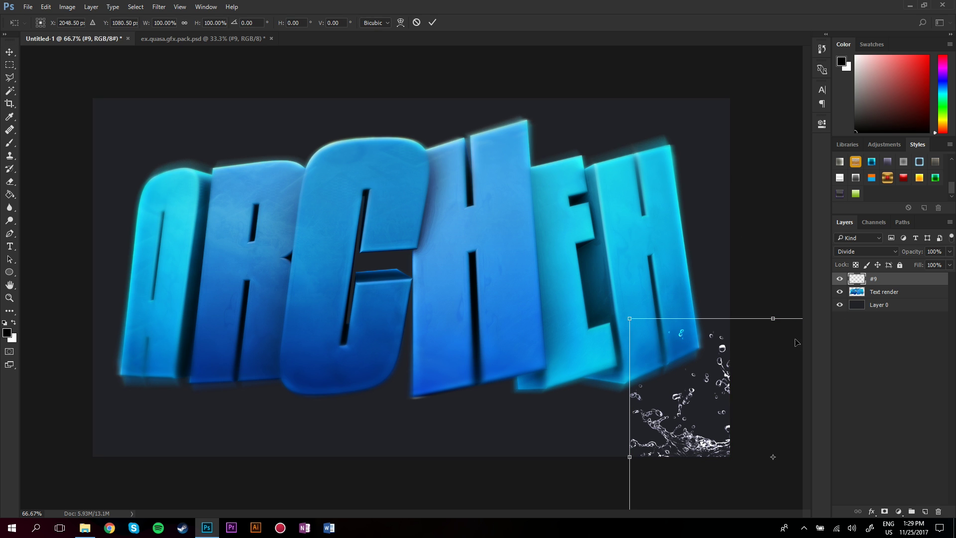
drag(797, 342, 325, 132)
drag(538, 115, 286, 442)
drag(393, 224, 556, 230)
drag(503, 199, 354, 191)
right_click(487, 213)
mouse_move(573, 209)
mouse_down()
mouse_move(569, 185)
mouse_move(580, 203)
mouse_up()
Step: Warp the water splash so it curves around the C and across the H and E, and apply the transformation
right_click(443, 261)
click(466, 336)
drag(314, 368, 279, 344)
drag(260, 240, 275, 248)
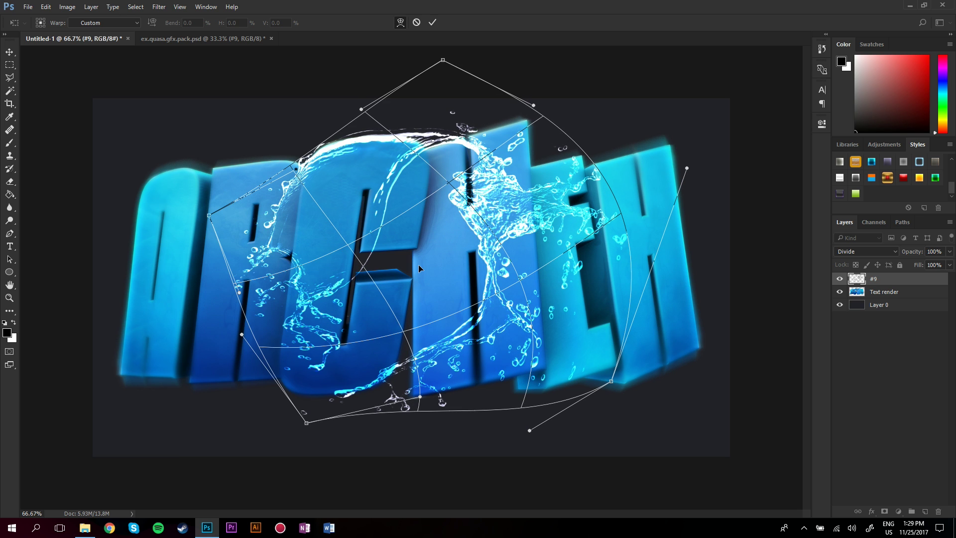
key(Return)
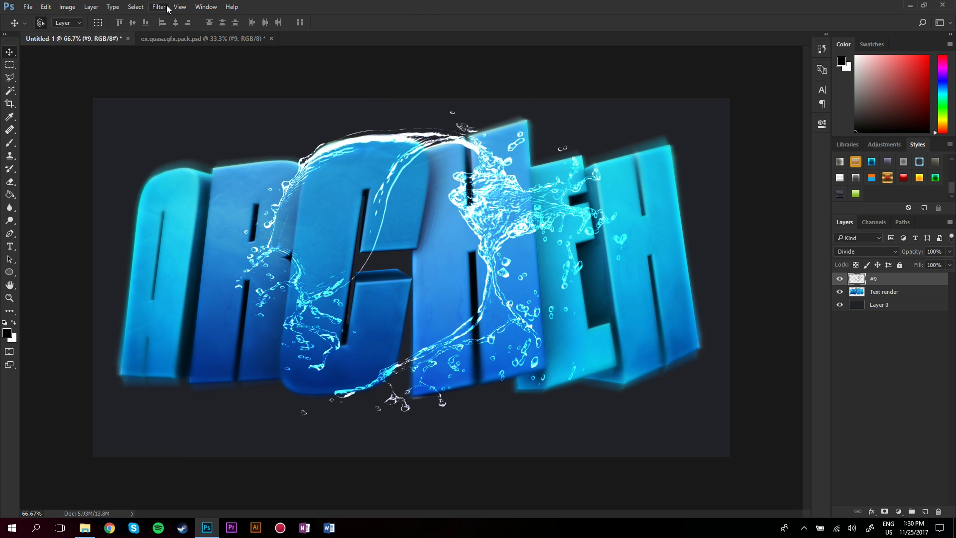
Step: Apply Motion Blur to the #9 water layer at angle 21° and distance 12 pixels
click(150, 6)
mouse_move(209, 119)
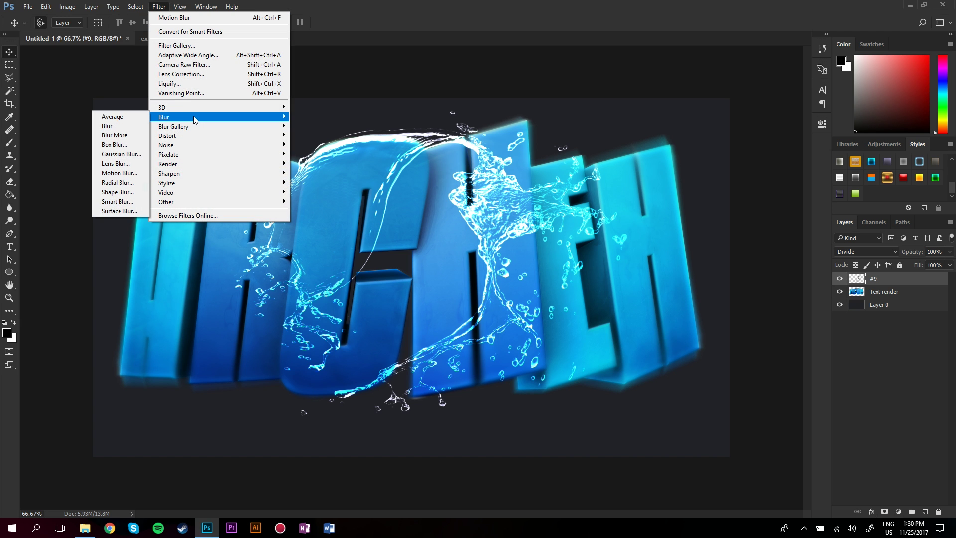
click(122, 174)
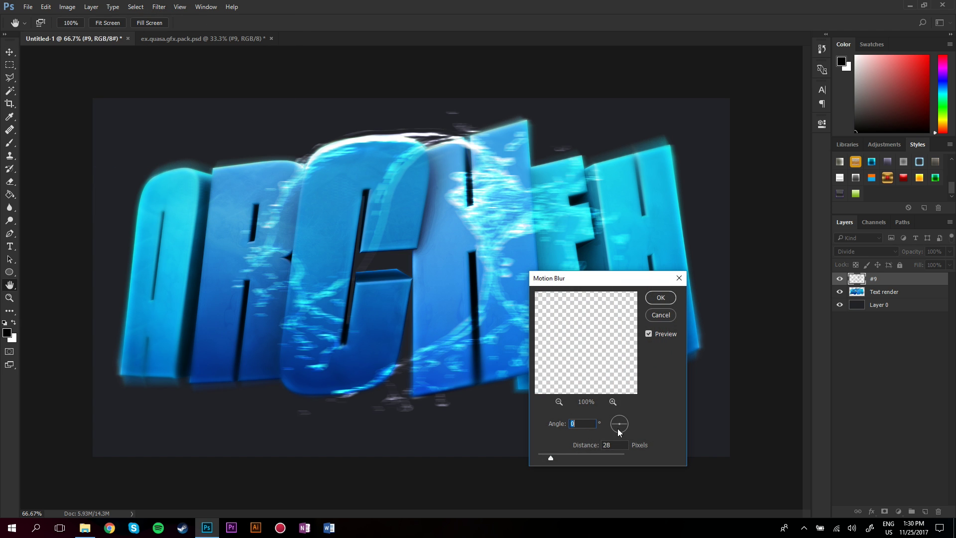
text(21)
drag(541, 454, 544, 459)
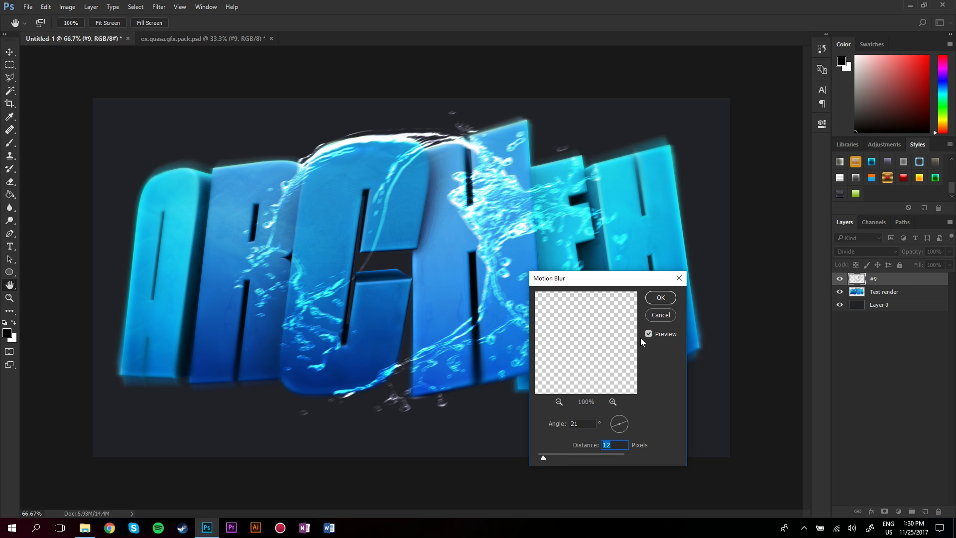
click(661, 297)
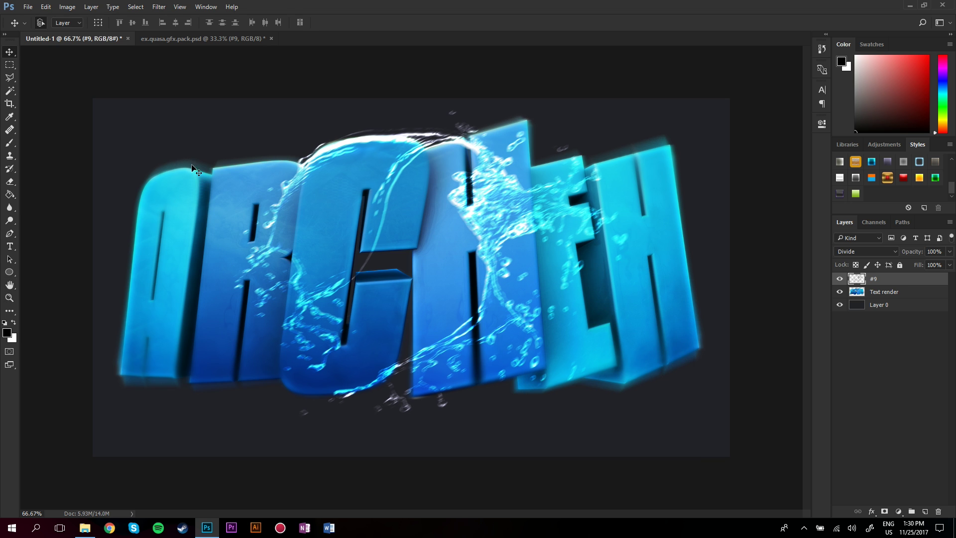
Step: Apply a second, short-distance Motion Blur to the #9 water layer at angle -27°
click(158, 7)
mouse_move(170, 116)
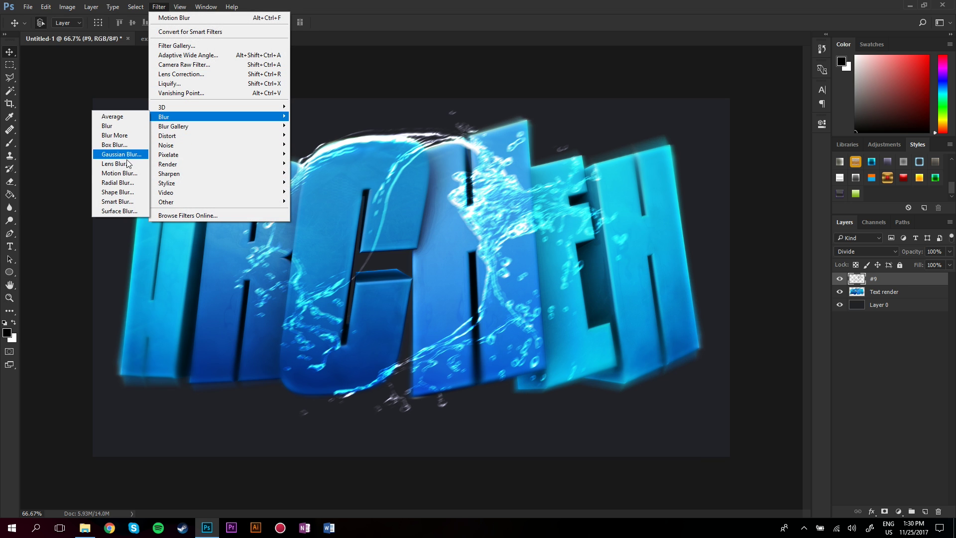
click(119, 173)
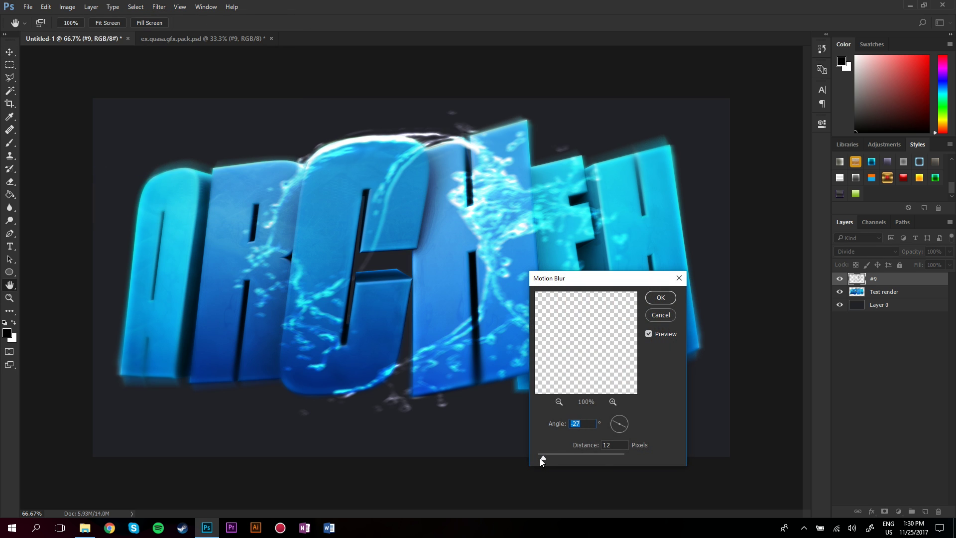
drag(541, 459, 540, 458)
click(660, 298)
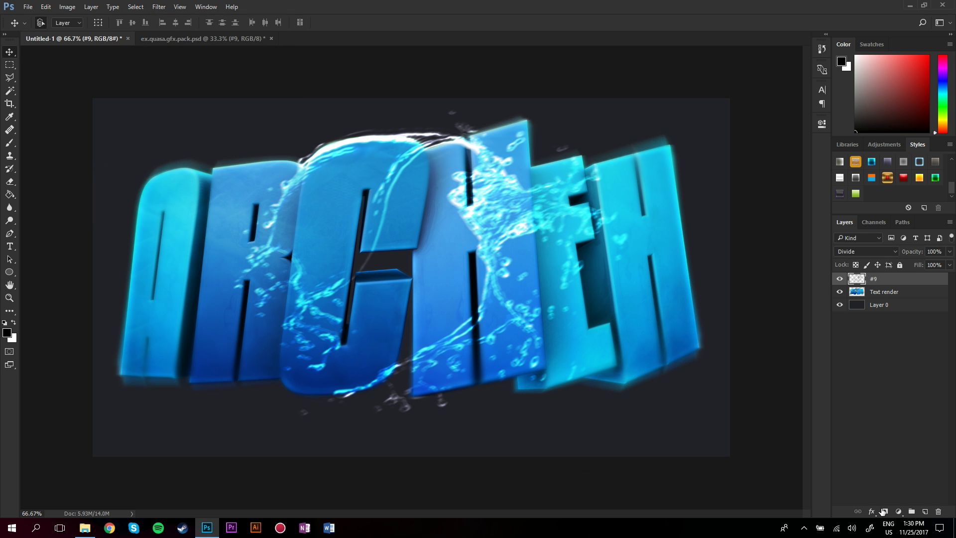
Step: Add a layer mask to the #9 water layer and paint black with a large soft brush to fade the splash over the letters
click(884, 511)
click(12, 144)
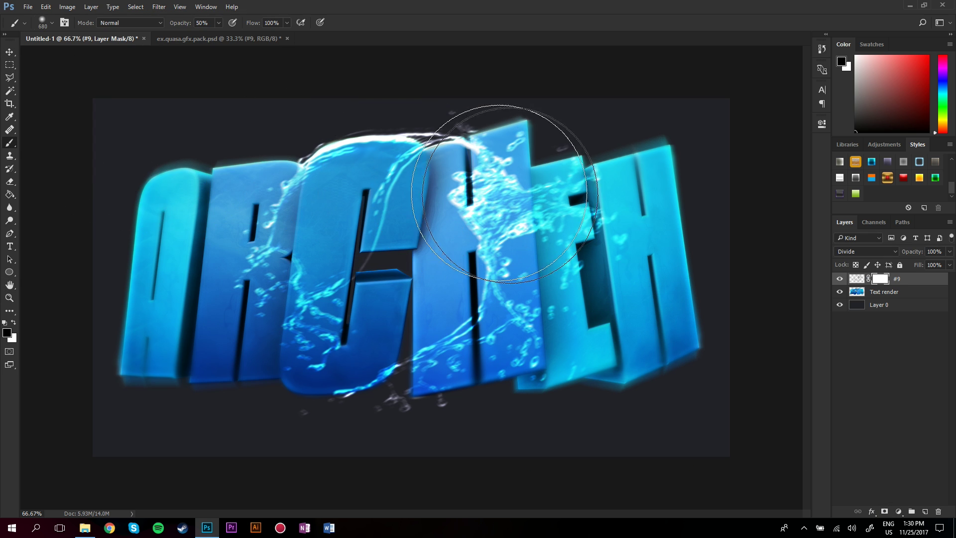
mouse_move(500, 191)
mouse_down()
mouse_move(556, 220)
mouse_move(578, 219)
mouse_move(473, 214)
mouse_move(463, 234)
mouse_move(438, 229)
mouse_up()
mouse_move(367, 260)
mouse_down()
mouse_move(313, 229)
mouse_move(256, 299)
mouse_move(244, 279)
mouse_up()
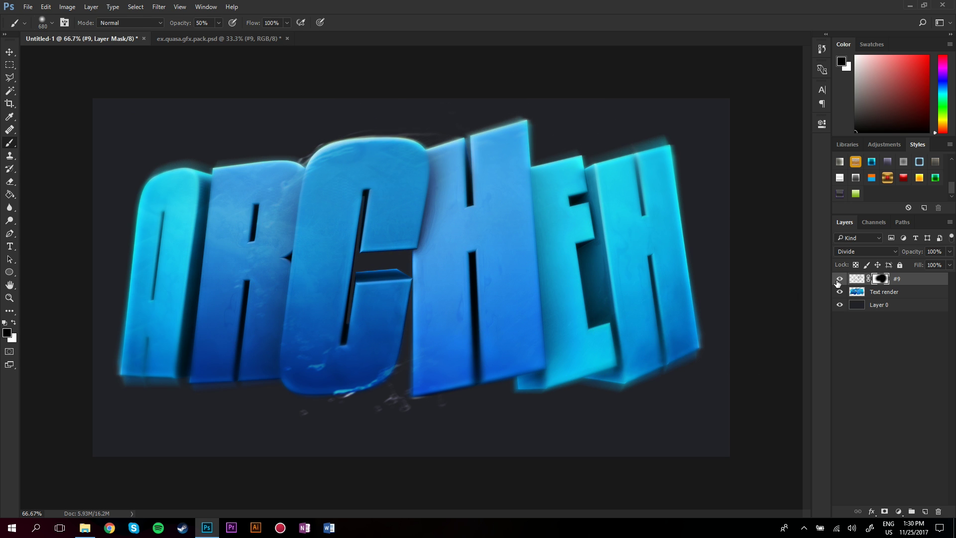
Step: Compare the #9 layer hidden and shown, and apply its layer mask permanently
click(839, 280)
click(839, 280)
right_click(882, 280)
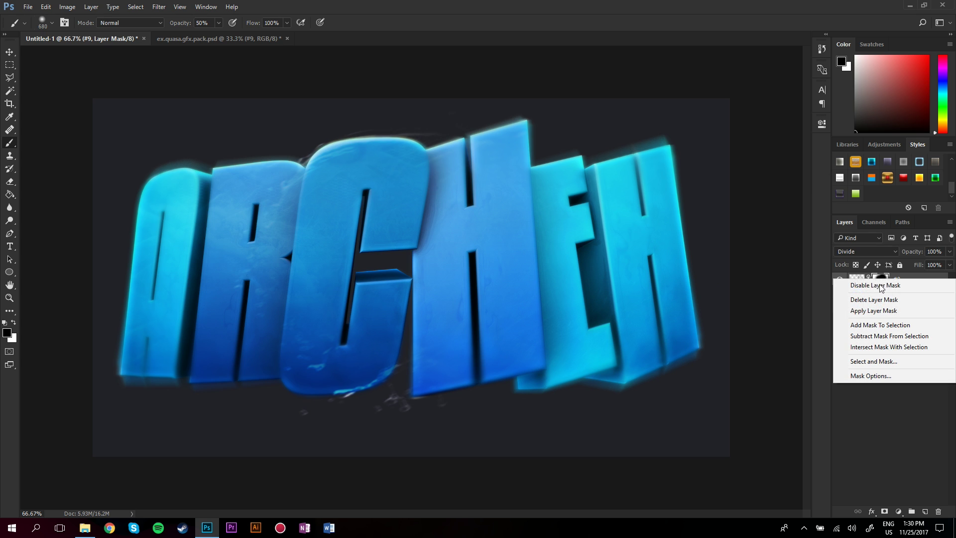
click(866, 309)
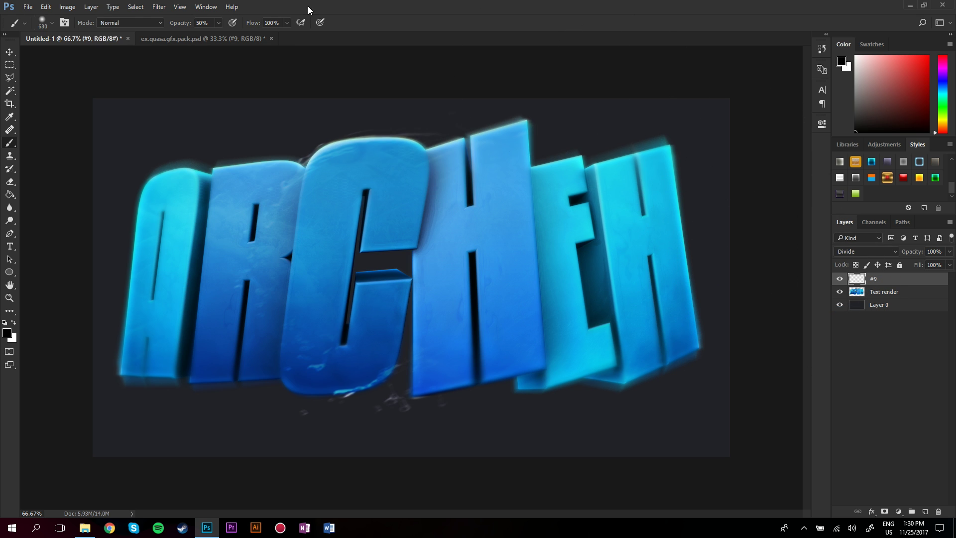
key(v)
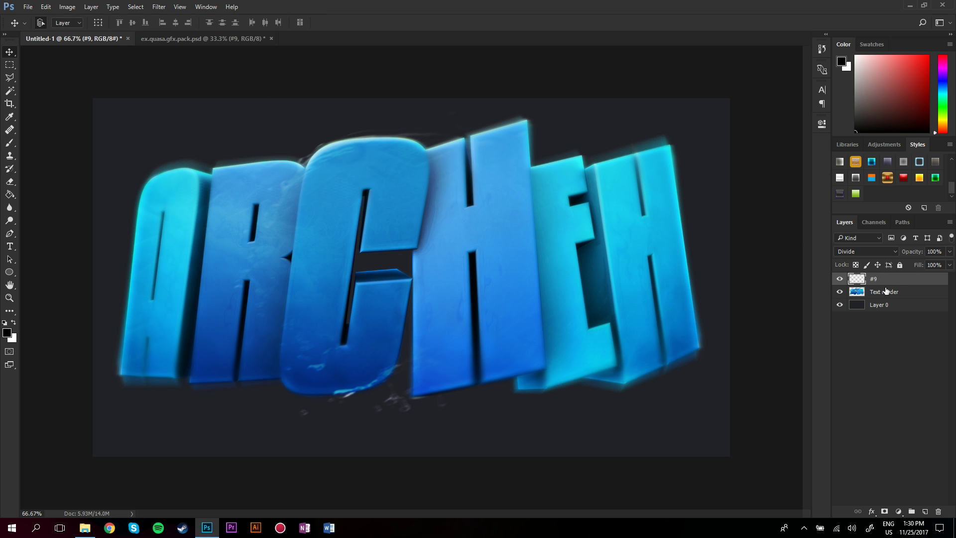
Step: In ex.quasa.gfx.pack.psd, hide water #9, show water #3, and duplicate #3 into the Untitled-1 document
click(185, 39)
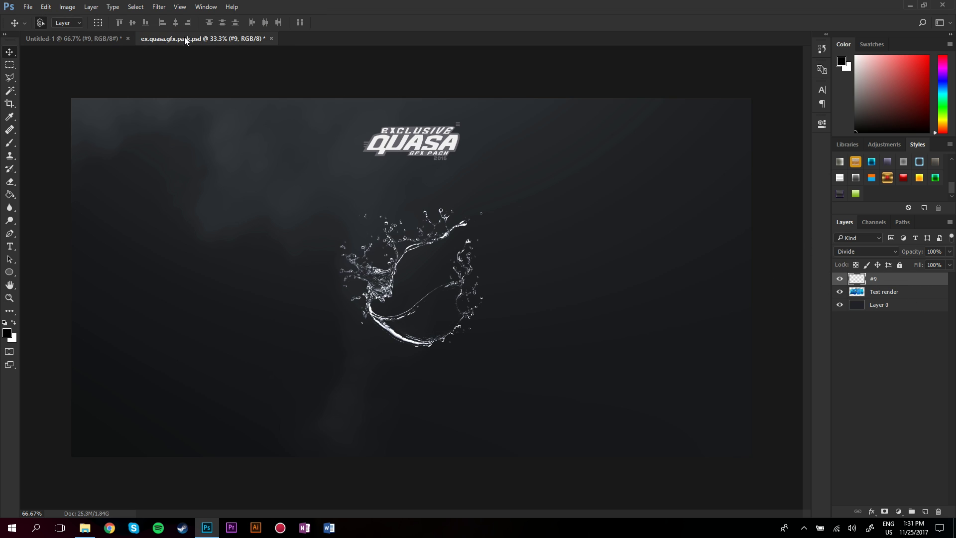
click(839, 402)
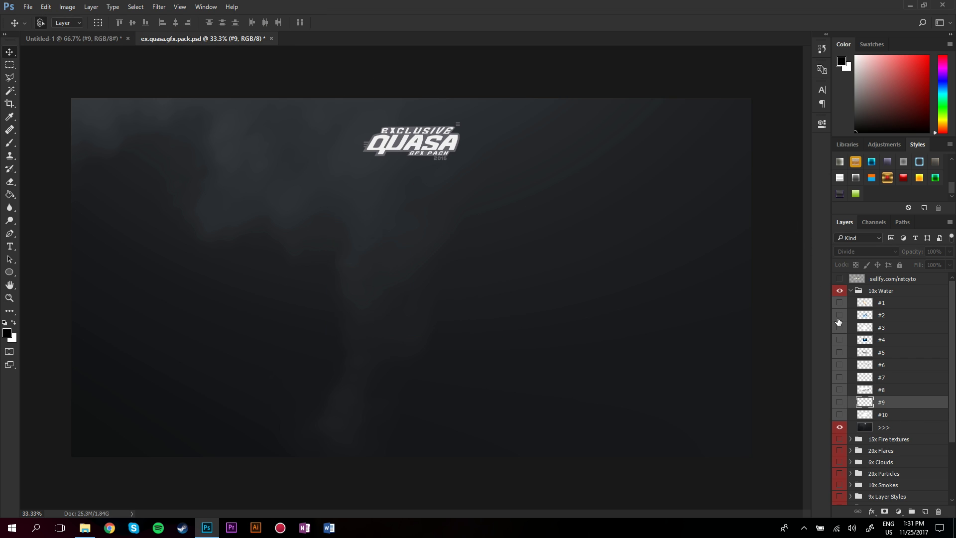
click(840, 315)
click(841, 327)
right_click(886, 328)
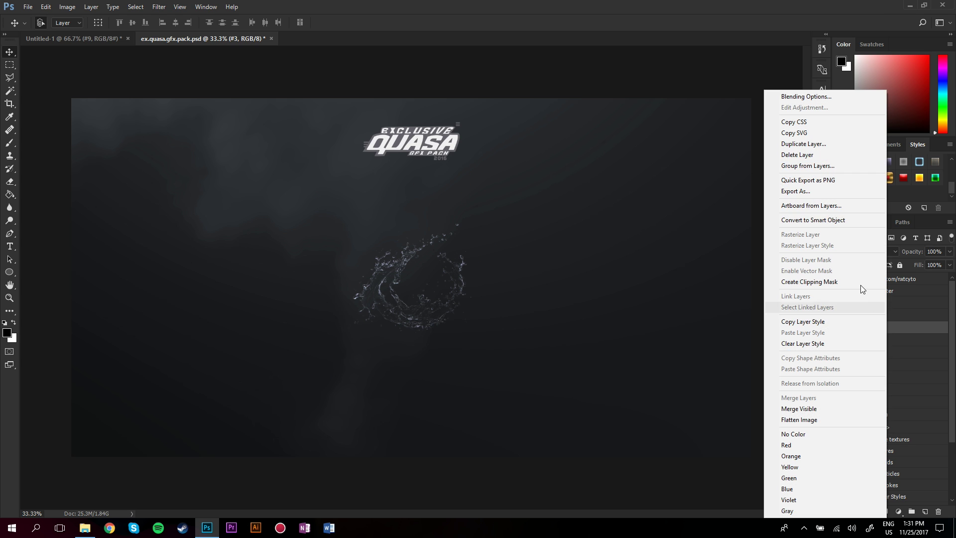
click(833, 145)
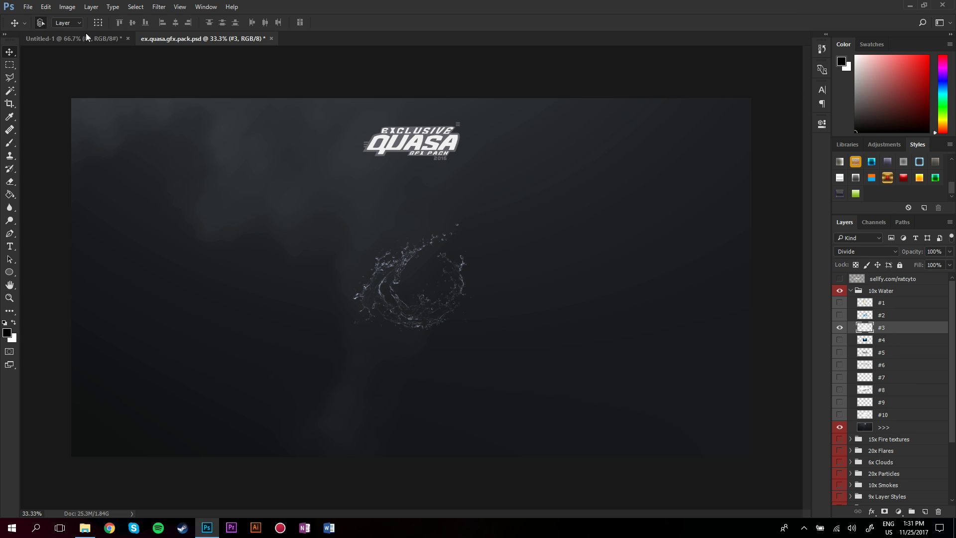
click(89, 42)
click(75, 38)
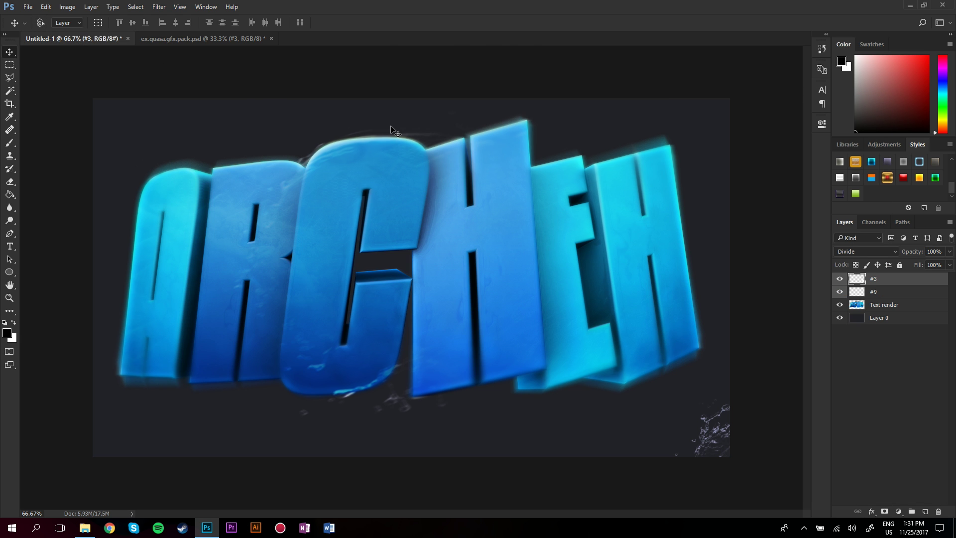
Step: Free-transform and warp the #3 water splash so it sweeps from the C across the last letters, keeping its Divide blend mode
key(ctrl+t)
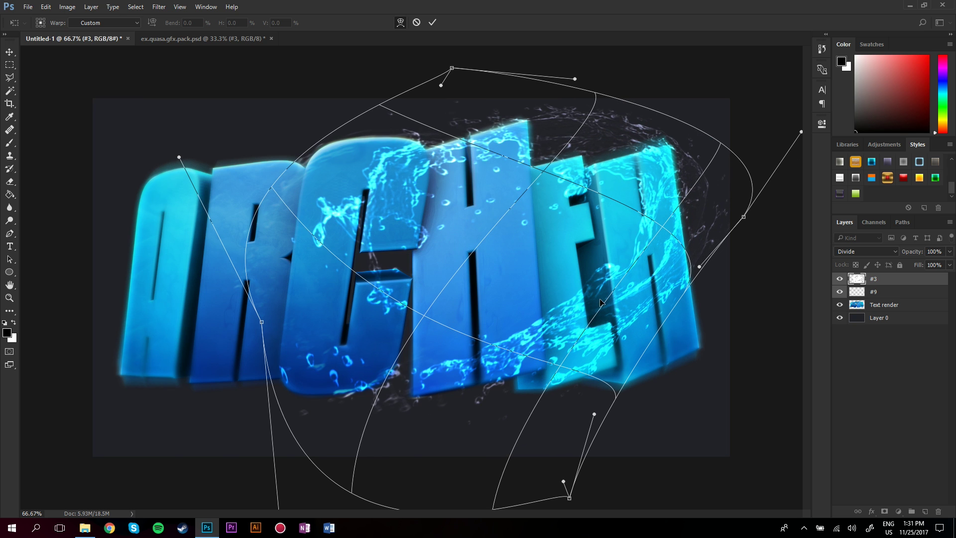
key(Return)
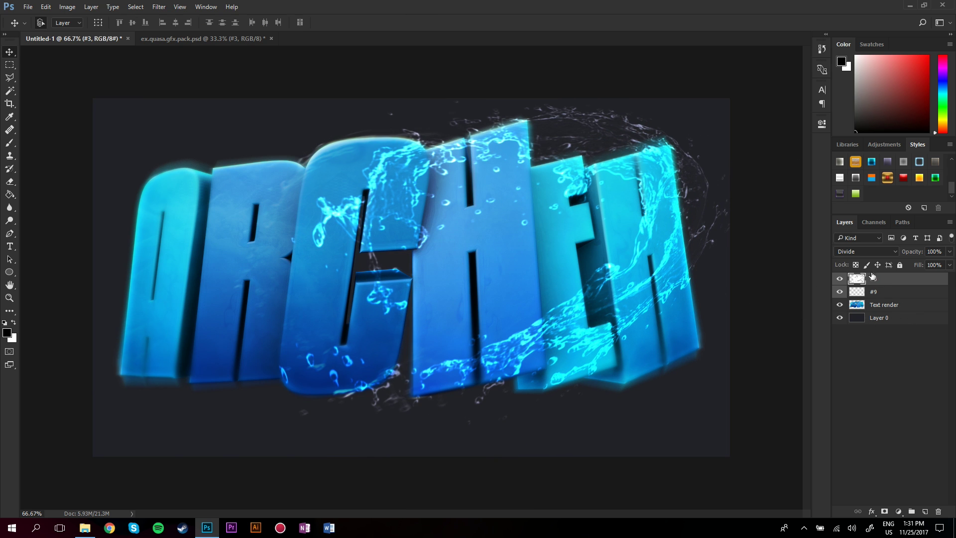
click(845, 251)
click(343, 42)
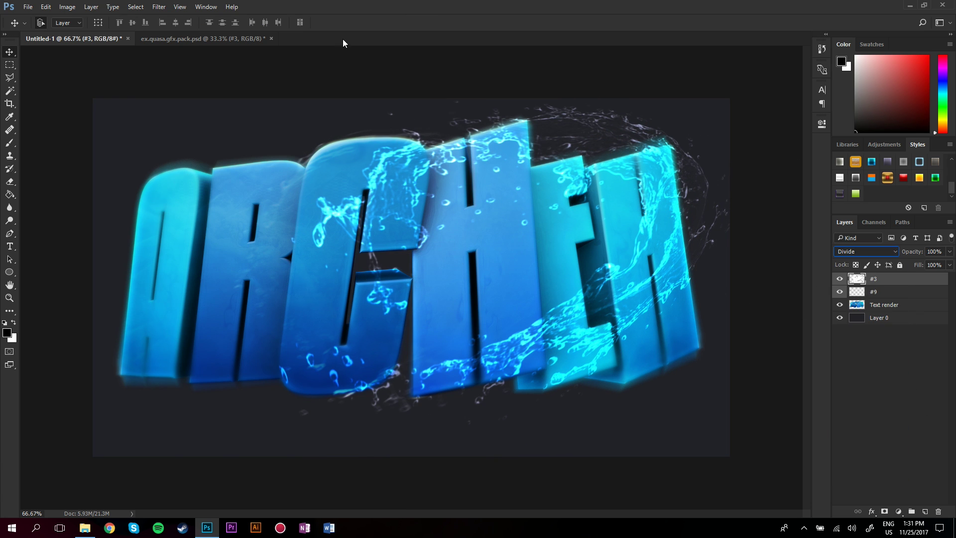
Step: Mask the #3 water layer, paint out the splash over the letters with a large soft brush, and apply the mask
click(884, 511)
key(b)
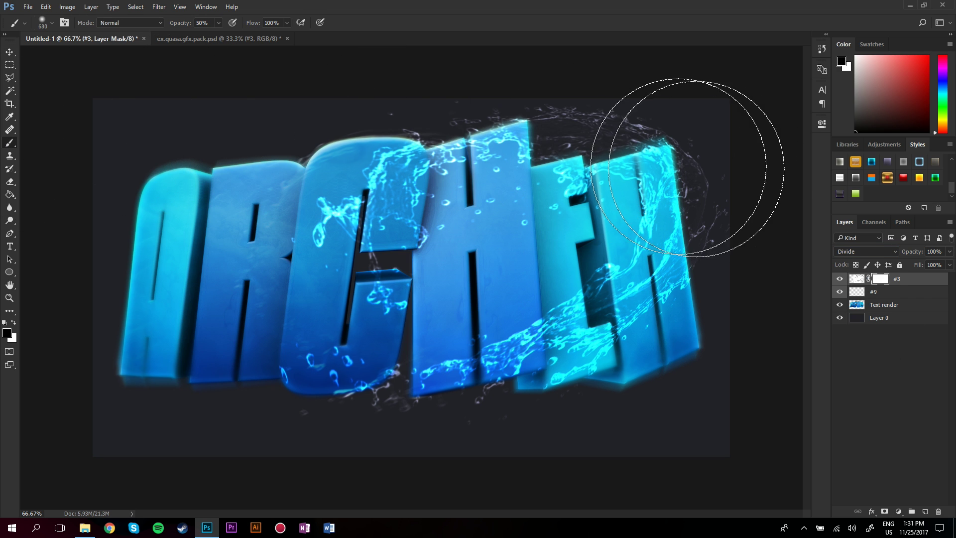
mouse_move(666, 117)
mouse_down()
mouse_move(535, 206)
mouse_move(577, 179)
mouse_move(566, 165)
mouse_up()
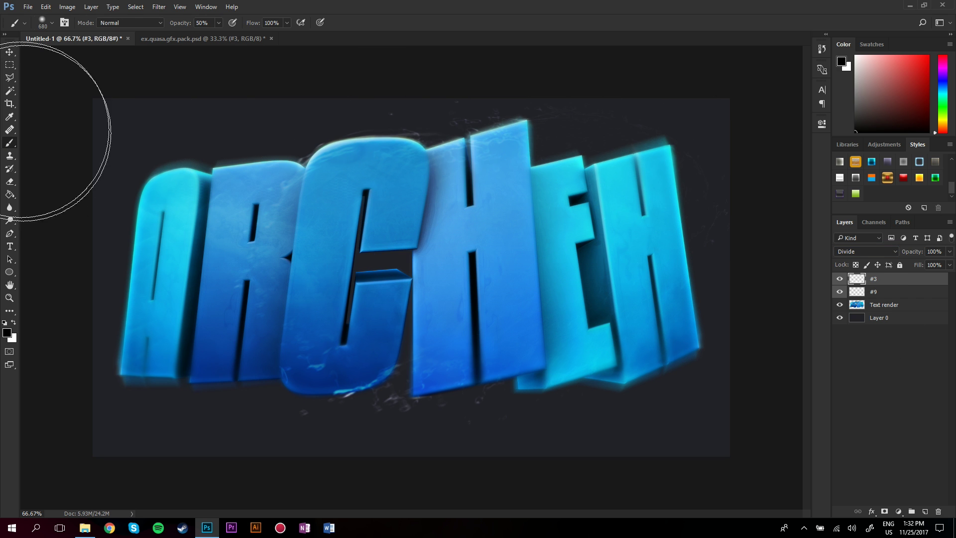
click(11, 56)
click(10, 53)
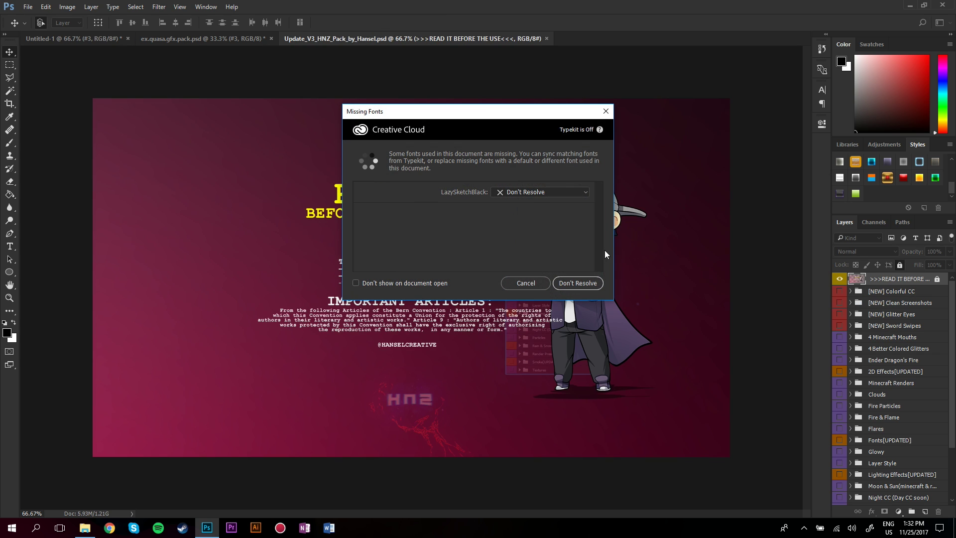
Step: Open the Update_V3_HNZ_Pack file with its missing font left unresolved and hide the READ IT BEFORE THE USE notice layer
click(578, 282)
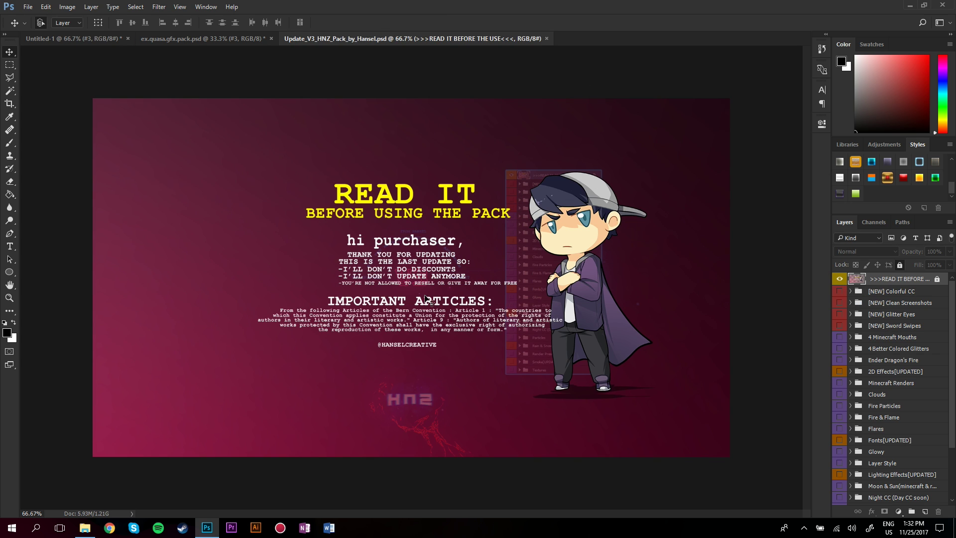
click(841, 279)
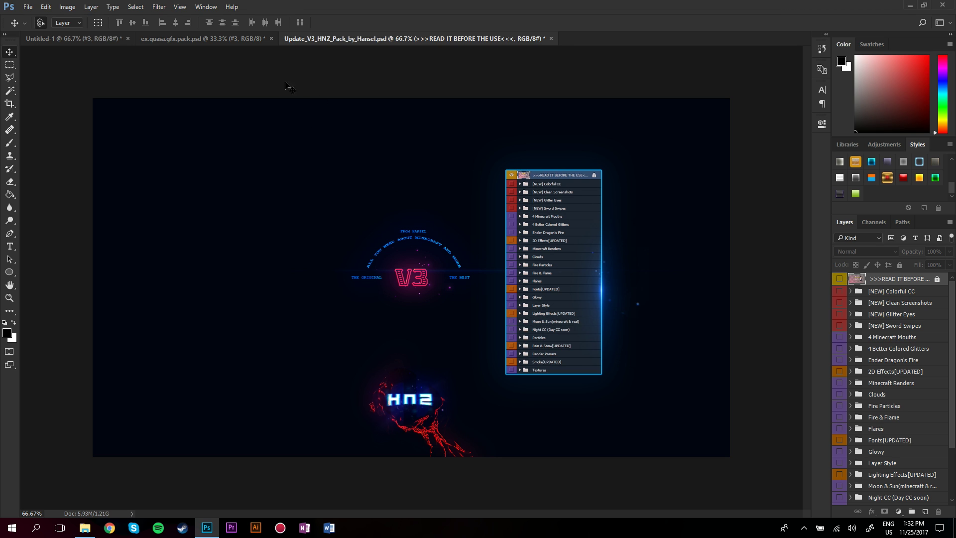
Step: Expand the Sword Swipes group and preview its swipes, leaving only swipe #1 visible above the dark background
click(850, 325)
click(840, 338)
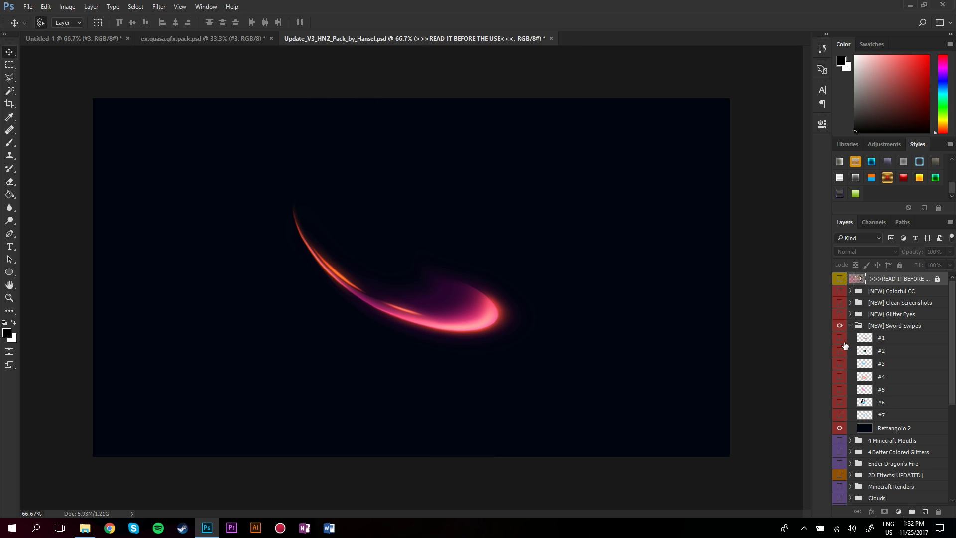
click(842, 351)
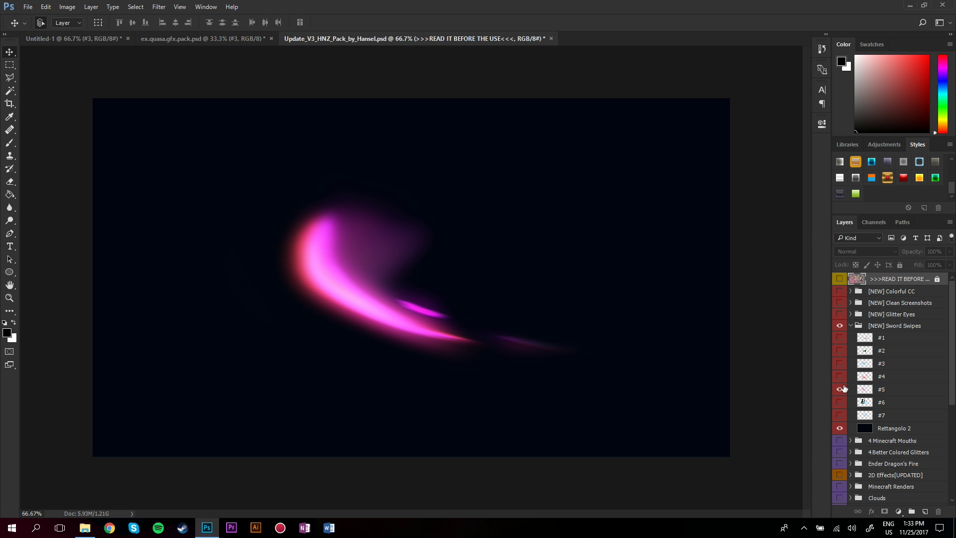
click(841, 389)
click(840, 337)
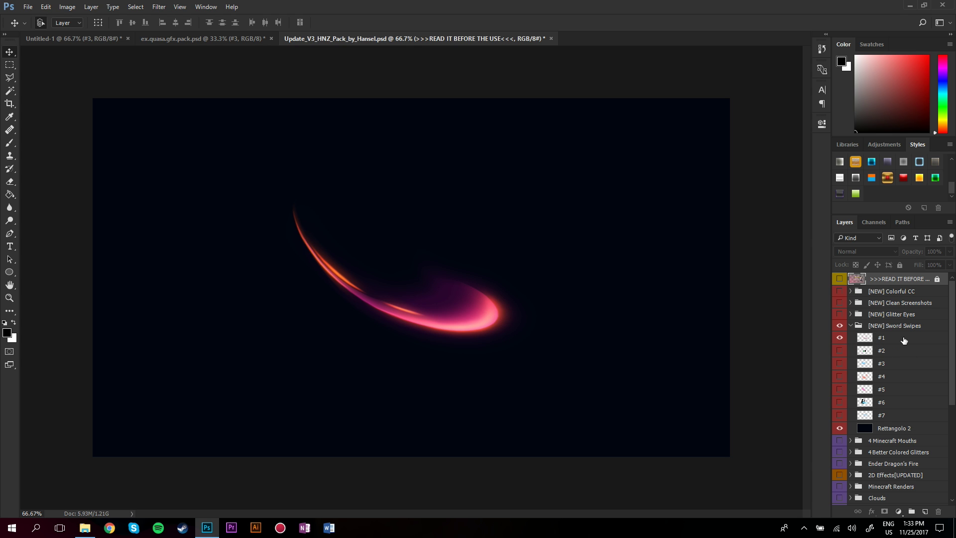
Step: Duplicate sword swipe #1 into the Untitled-1 document and switch to that document
right_click(896, 339)
click(801, 143)
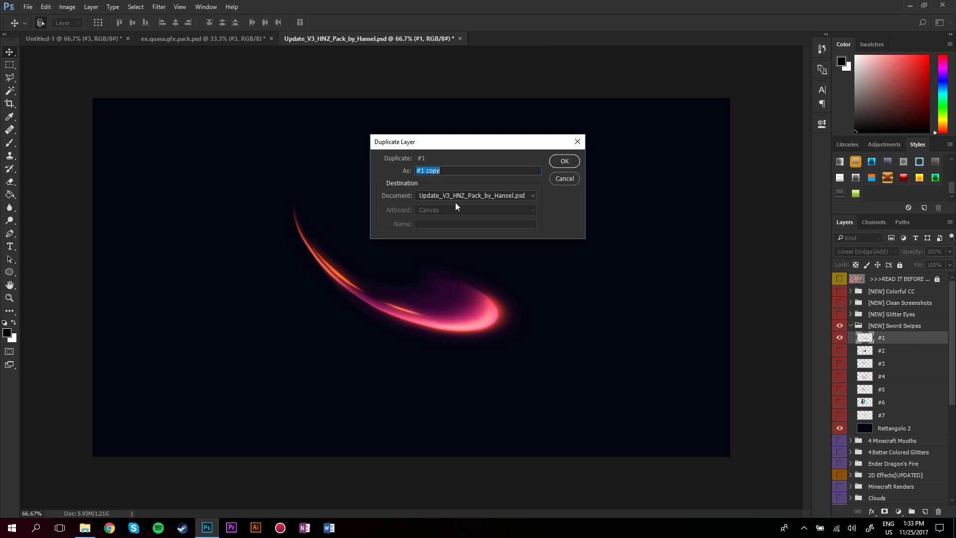
click(455, 202)
click(448, 199)
click(557, 162)
click(73, 40)
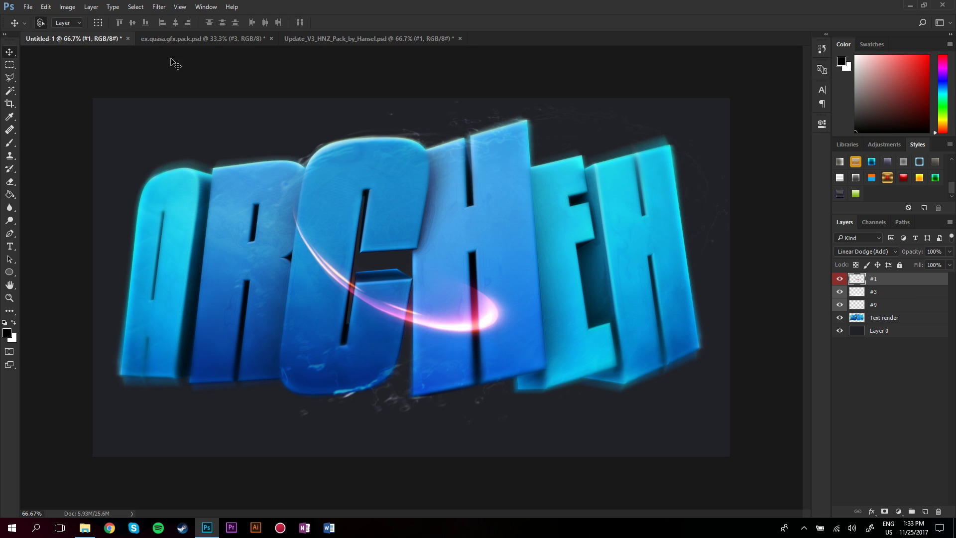
Step: Free-transform the #1 swipe, rotating it about -64° and moving it over the second H-shaped gap between the H and E
key(ctrl+t)
drag(425, 258, 458, 271)
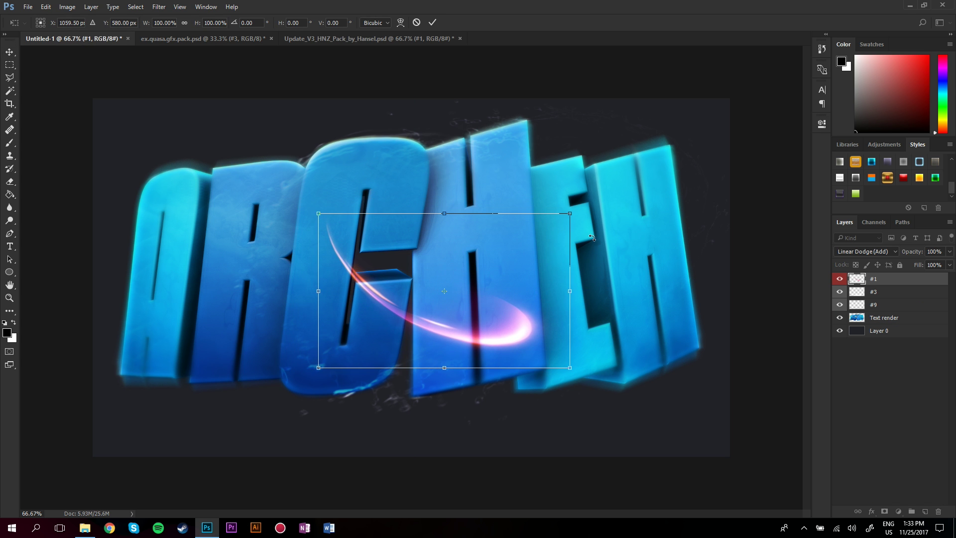
drag(580, 241, 470, 143)
drag(466, 235, 524, 143)
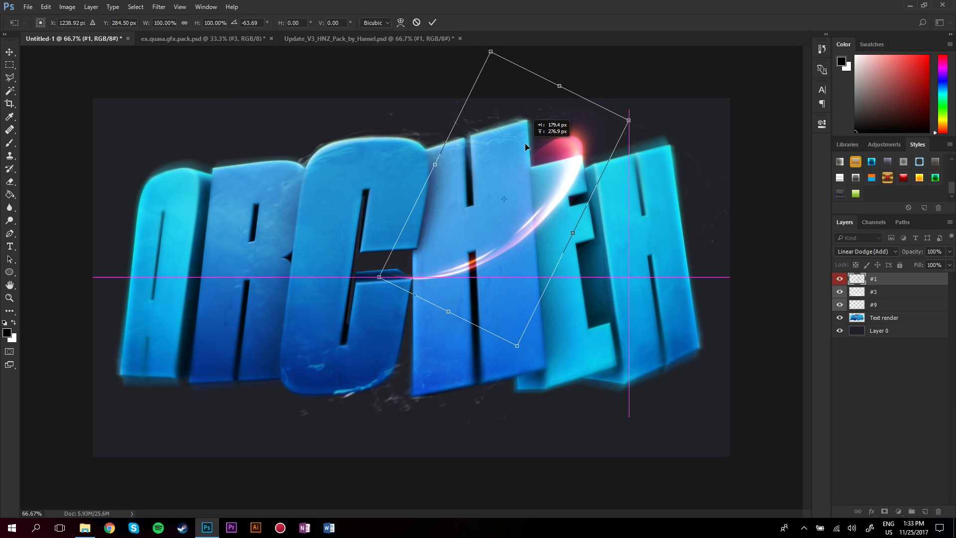
Step: Warp the thin tail of the #1 swipe so it curls upward at the C's edge, and apply the transformation
right_click(525, 169)
click(555, 248)
drag(438, 286, 429, 309)
drag(379, 277, 442, 215)
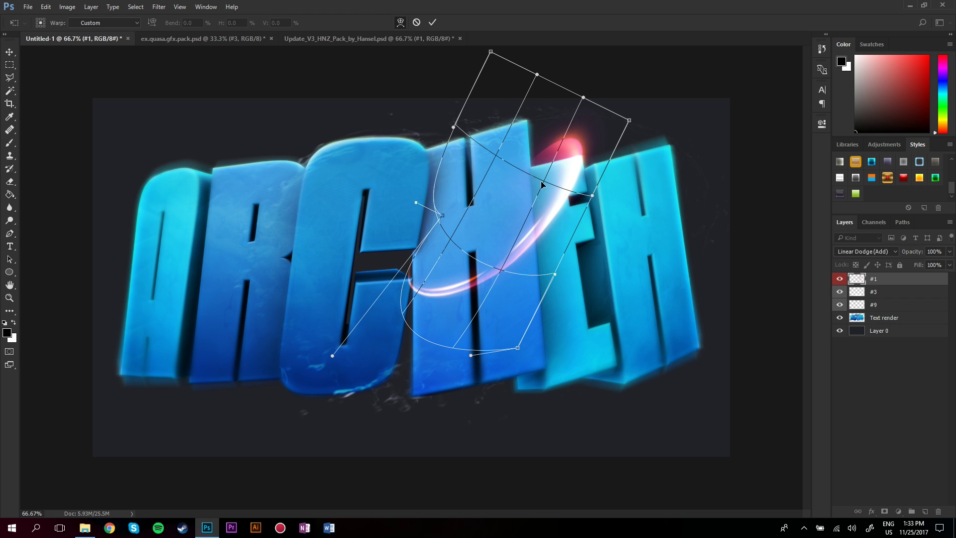
key(Return)
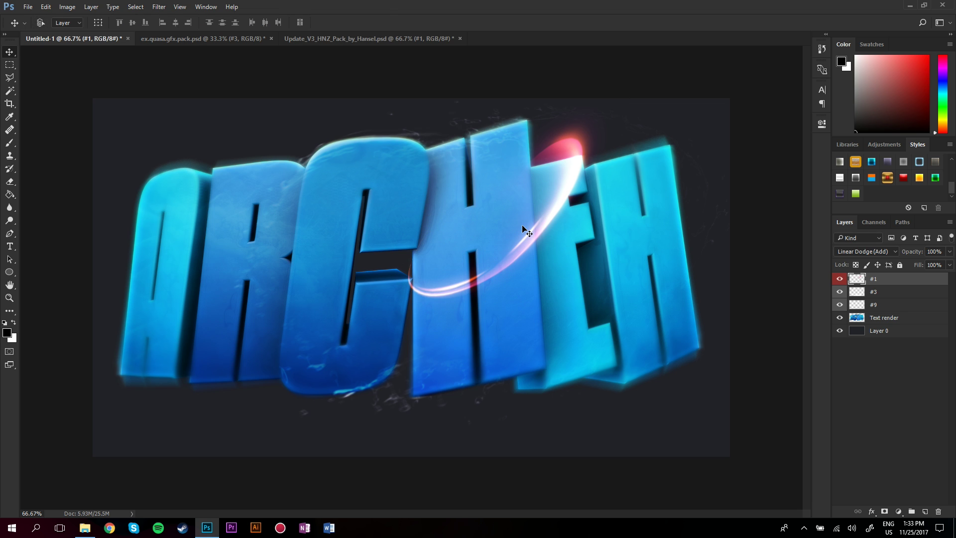
Step: Shift the hue of the #1 swipe layer to blue and purple tones with Hue/Saturation
key(ctrl+u)
drag(794, 220, 698, 230)
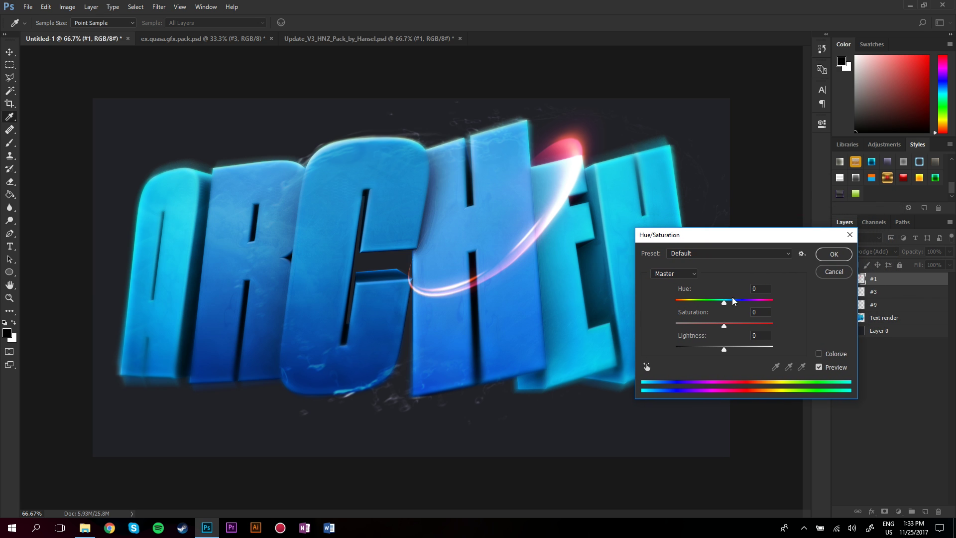
drag(724, 303, 686, 302)
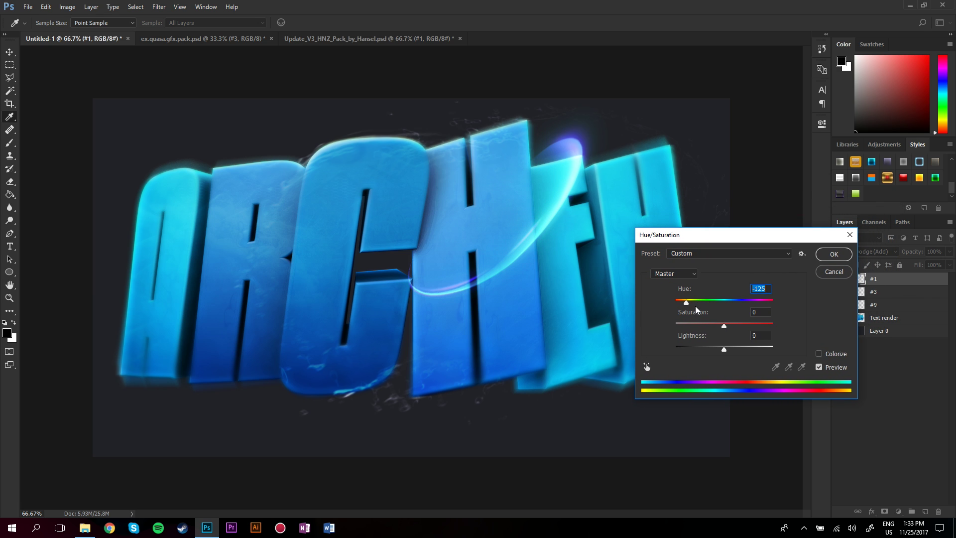
drag(750, 299, 693, 302)
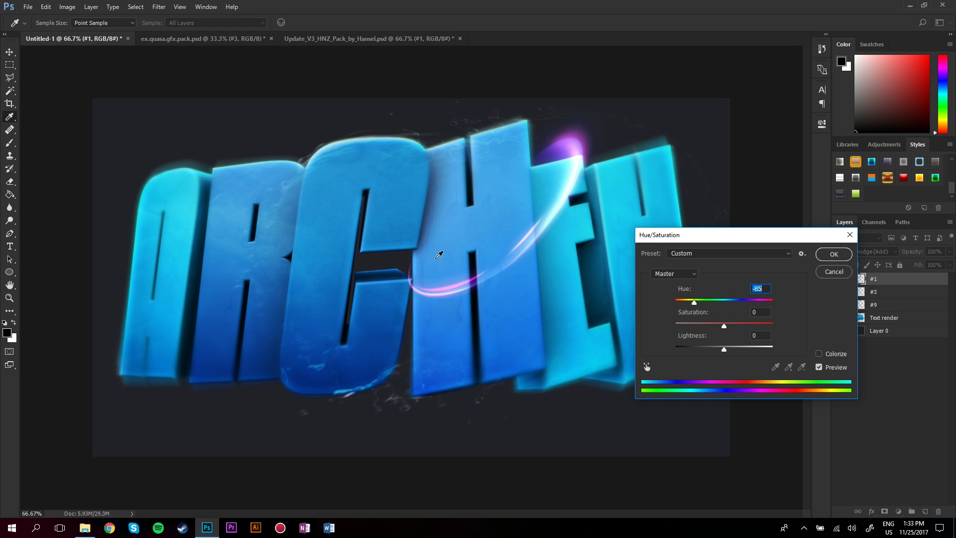
click(701, 301)
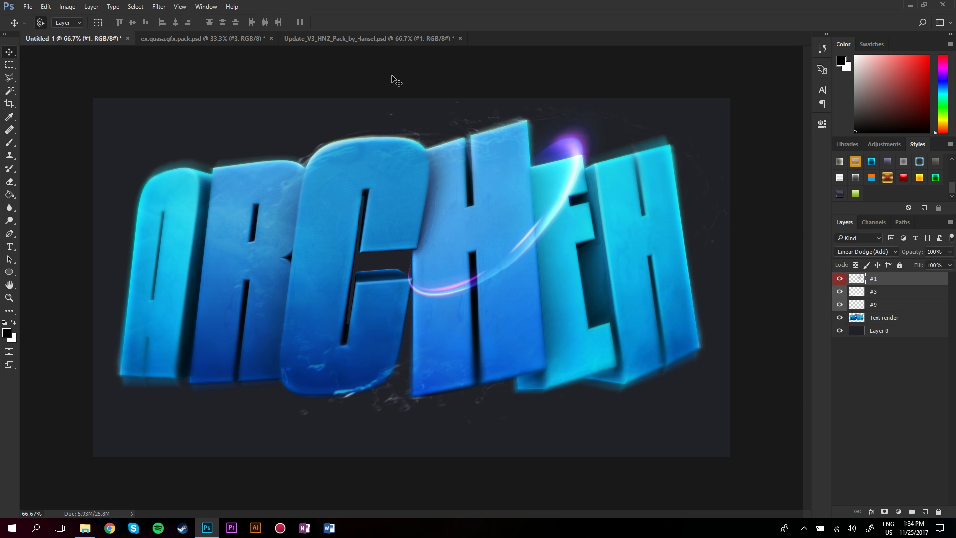
Step: Apply a short-distance Motion Blur at angle -27° to the #1 swipe layer
click(159, 6)
mouse_move(169, 116)
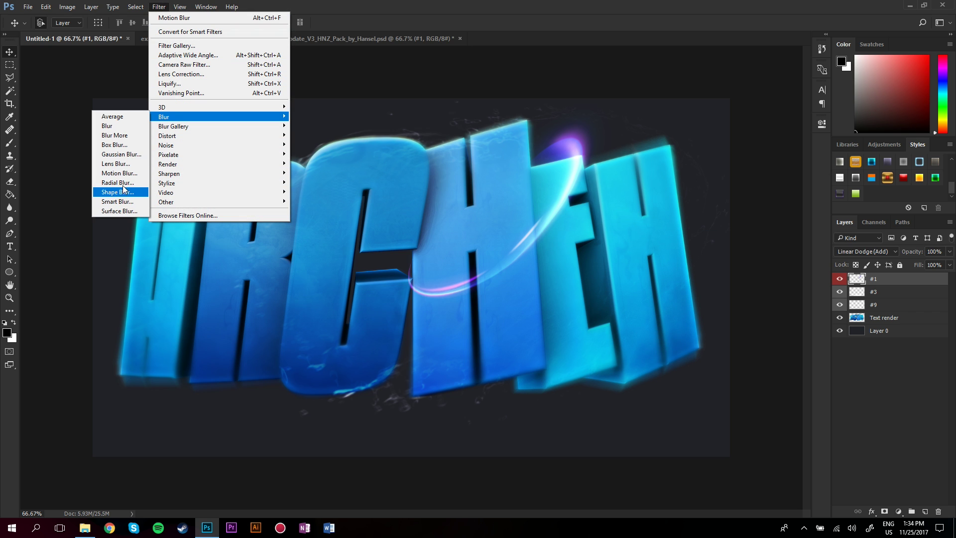
click(119, 173)
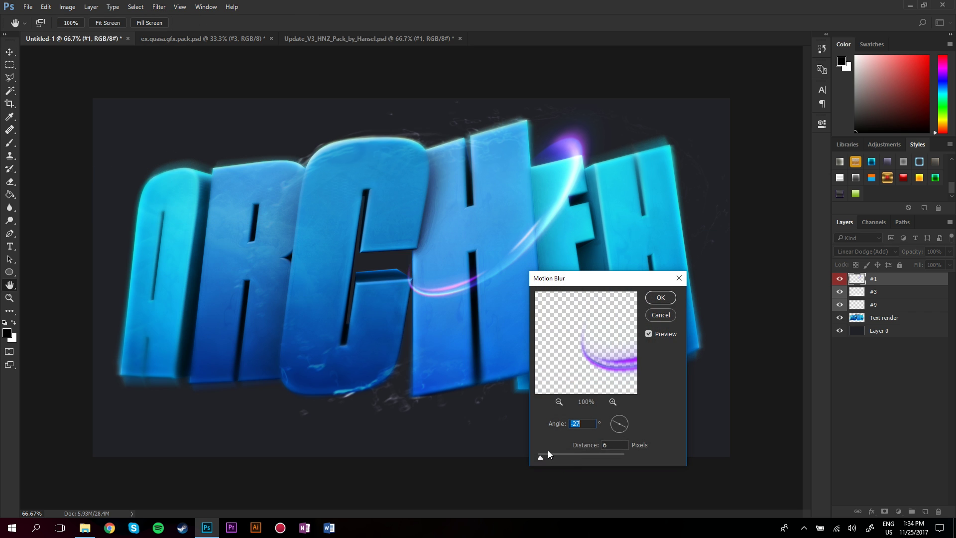
drag(547, 450, 540, 454)
key(Return)
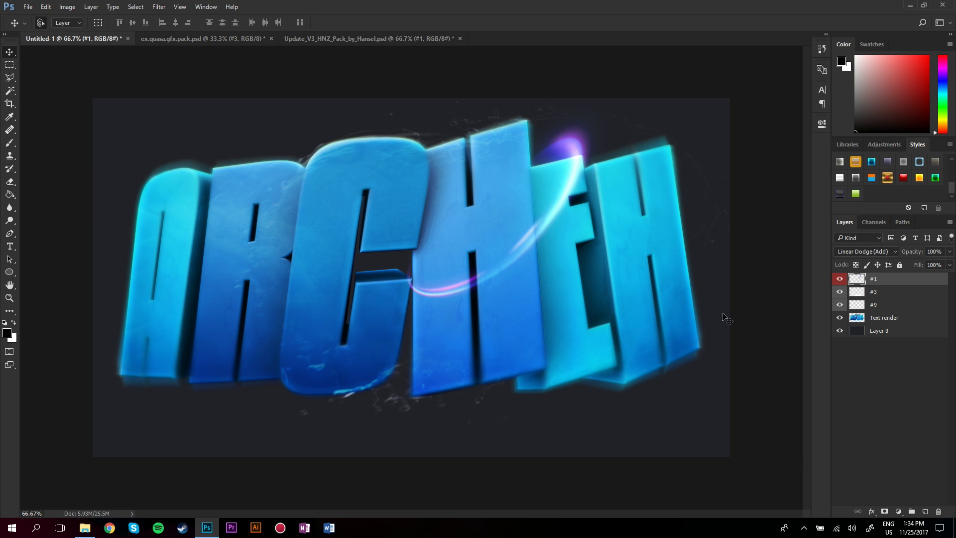
Step: Add a layer mask to the #1 swipe and fade its tail at the C's edge with a soft black brush
click(885, 511)
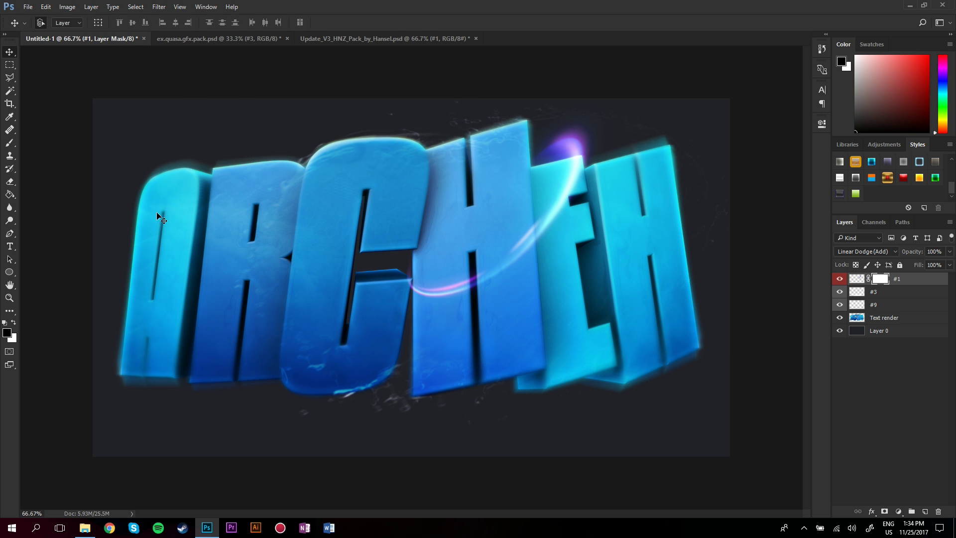
click(10, 142)
click(375, 280)
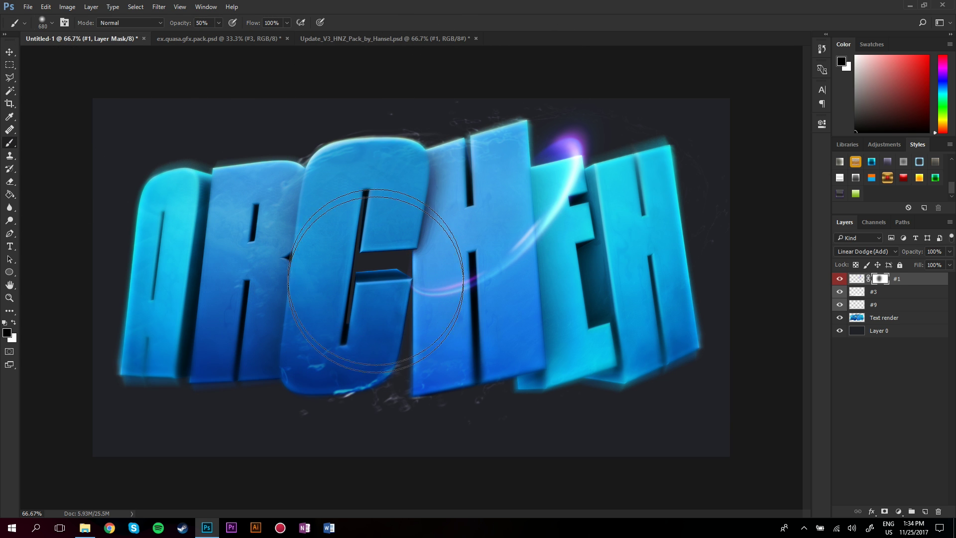
key(ctrl+alt+z)
key(ctrl+alt+z)
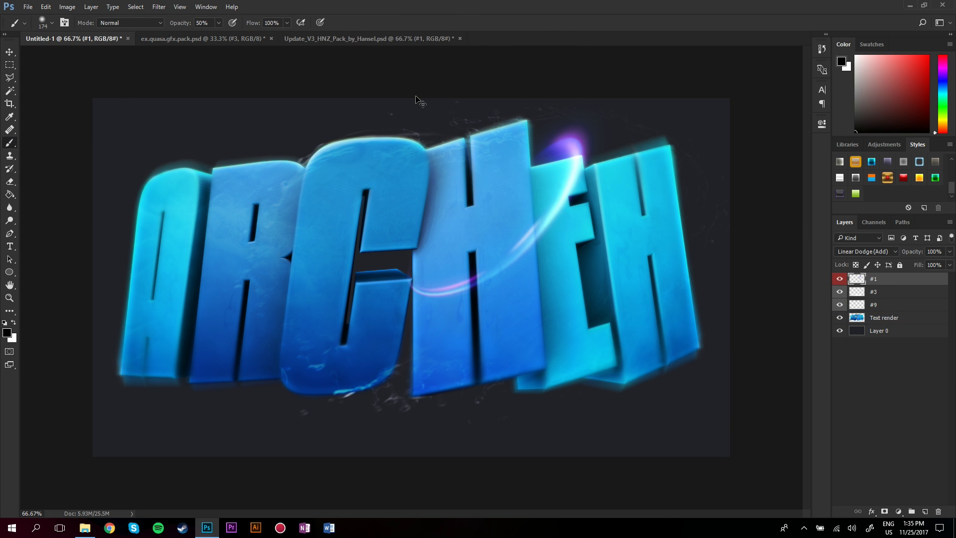
Step: Duplicate the #1 swipe layer, then rotate the copy and move it across the C, ending at the C's lower edge
key(ctrl+j)
key(ctrl+t)
drag(628, 131, 631, 271)
drag(553, 248, 411, 296)
drag(620, 231, 607, 335)
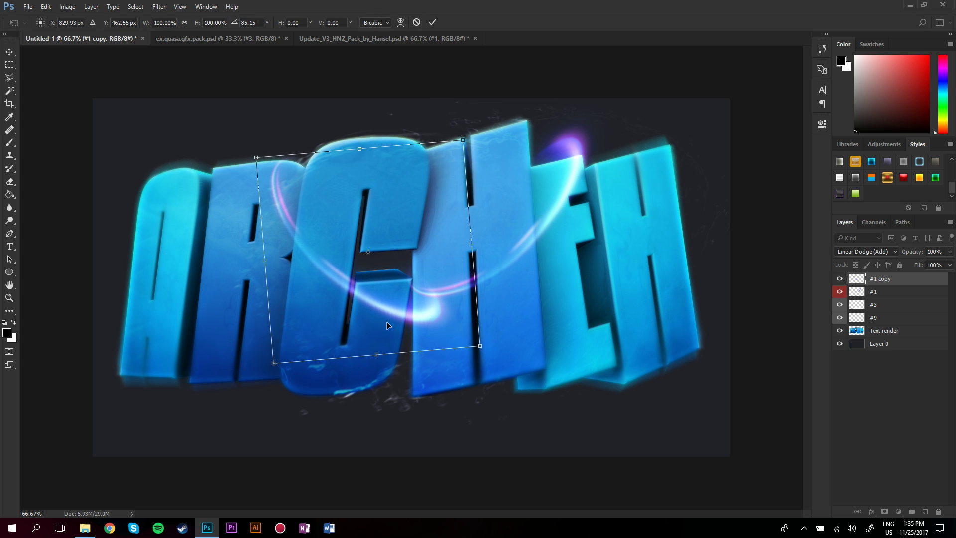
key(Return)
Step: Warp the #1 copy swipe so its thin upper end bends along the C's rounded outer edge
click(10, 52)
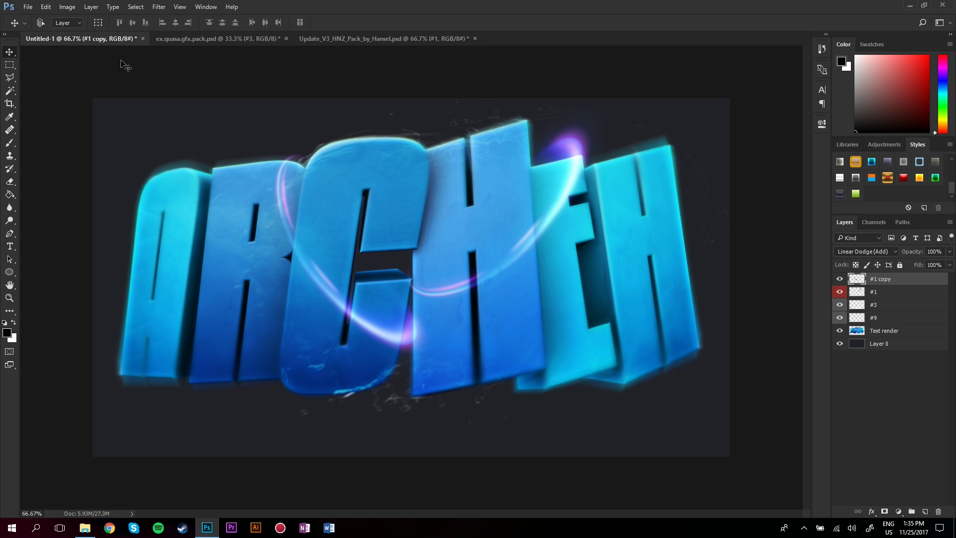
key(ctrl+t)
click(401, 23)
drag(280, 142, 305, 133)
drag(311, 235, 304, 244)
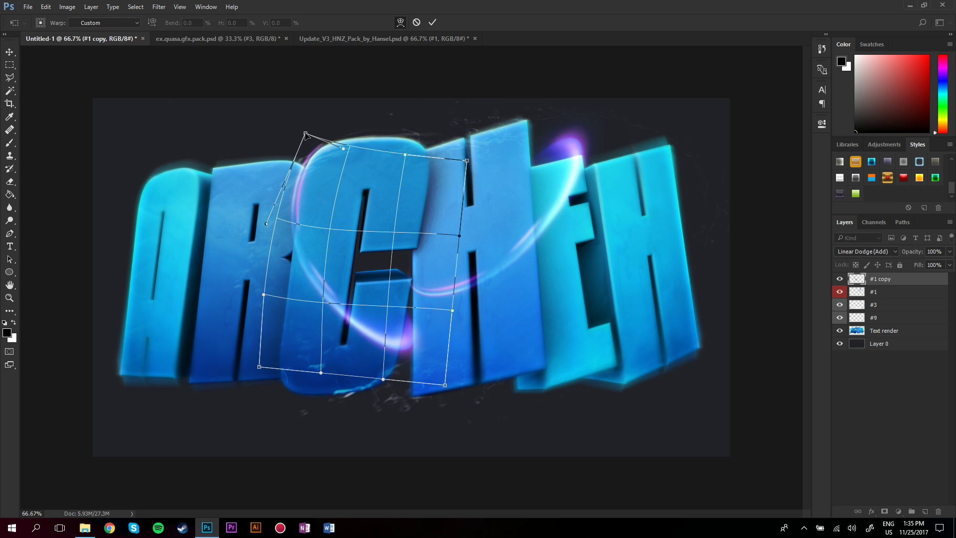
drag(305, 135, 338, 134)
key(Return)
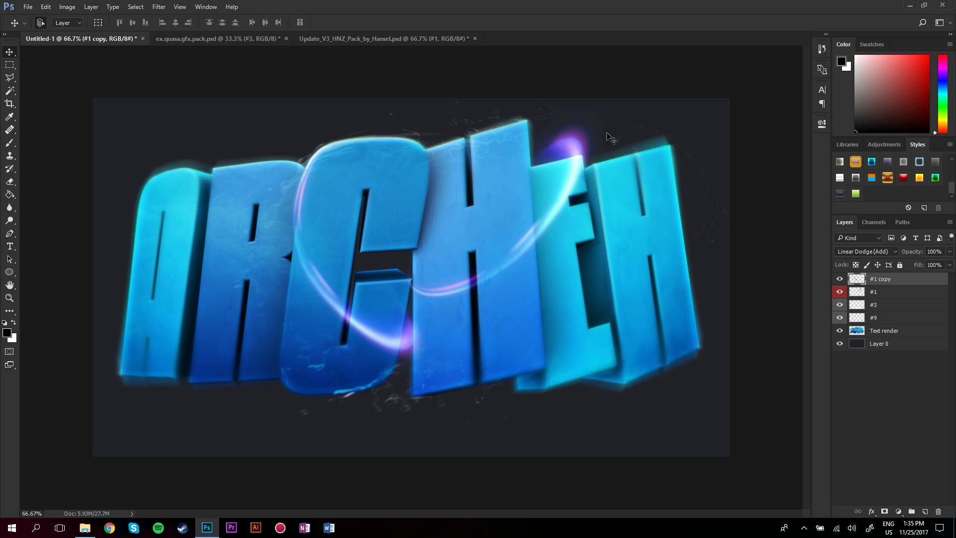
Step: Mask the #1 copy swipe, fade its thin upper end with a soft black brush, and apply the layer mask
click(883, 511)
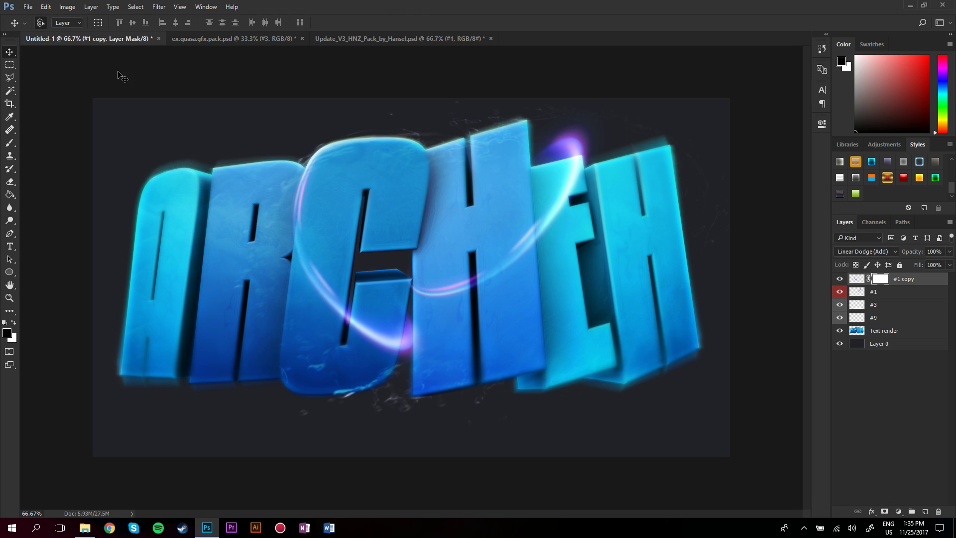
click(9, 144)
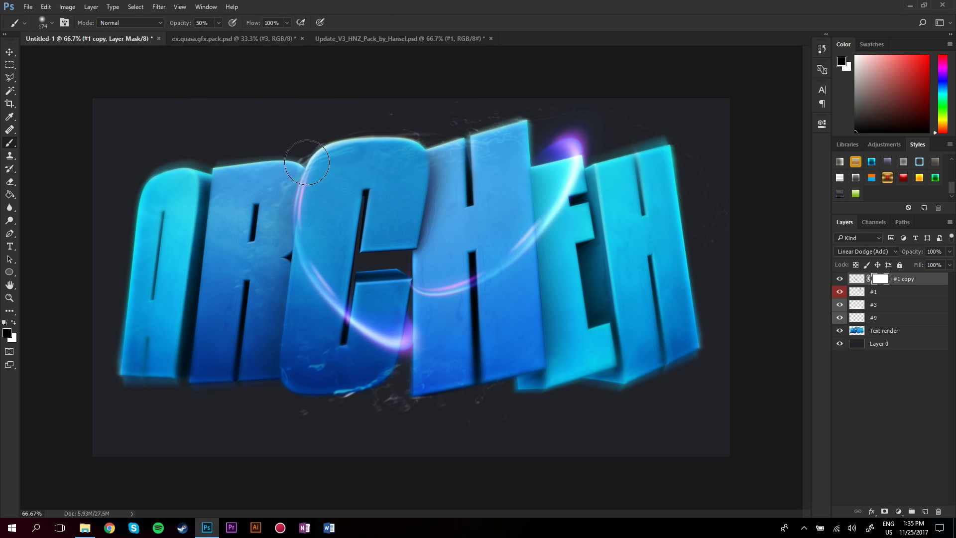
drag(306, 163, 354, 119)
click(390, 284)
right_click(880, 278)
click(852, 306)
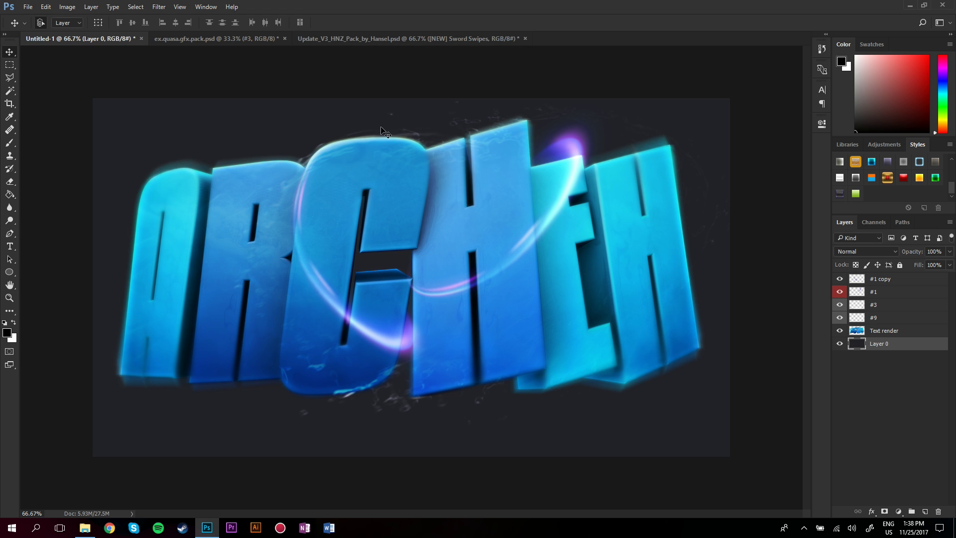
Step: Duplicate flare 7 from the Flares group of Update_V3_HNZ_Pack_by_Hansel.psd into the Untitled-1 logo document
click(344, 38)
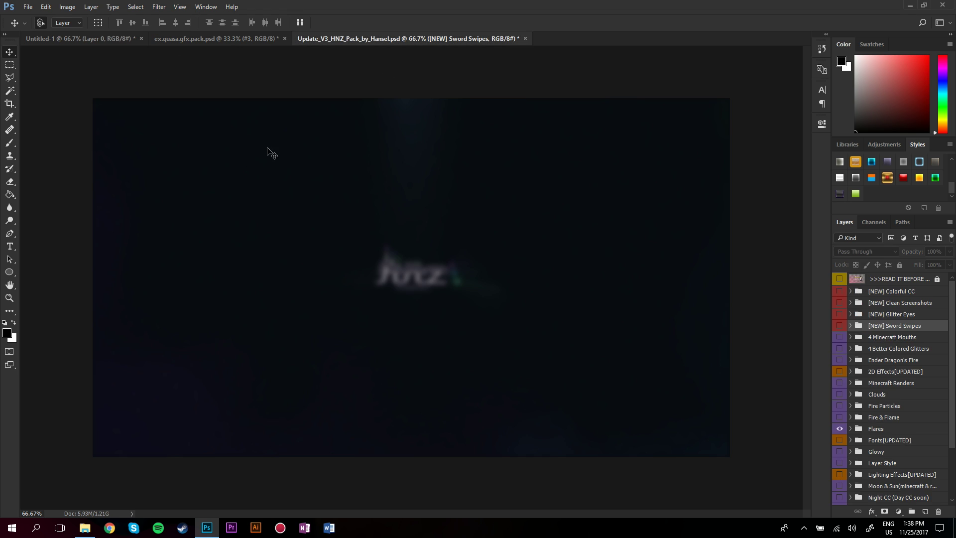
click(839, 280)
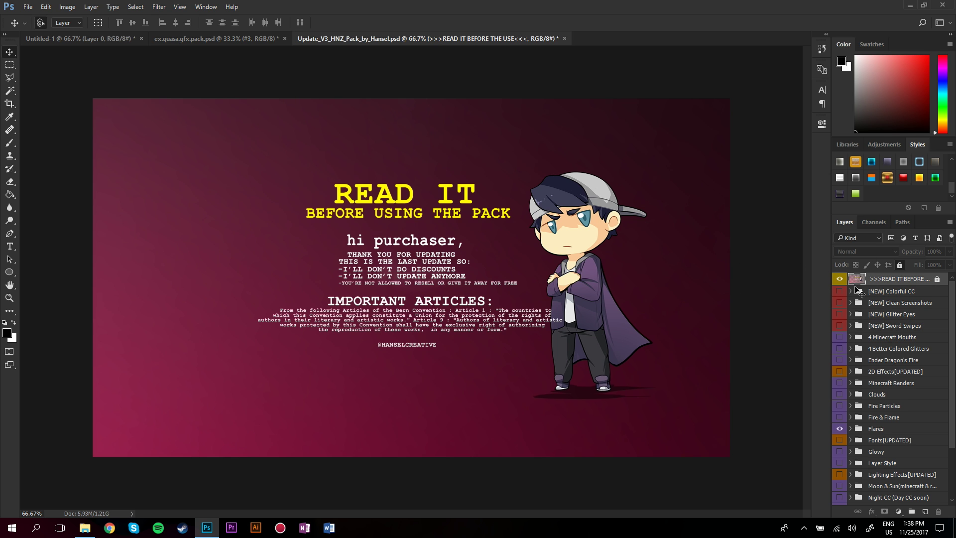
key(ctrl+comma)
click(850, 428)
scroll(885, 422, down, 3)
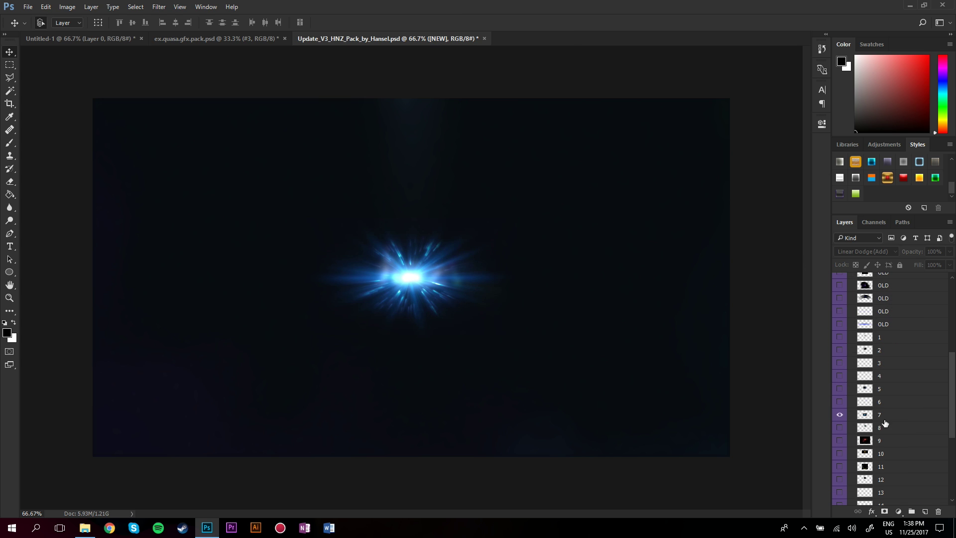
click(894, 415)
right_click(893, 415)
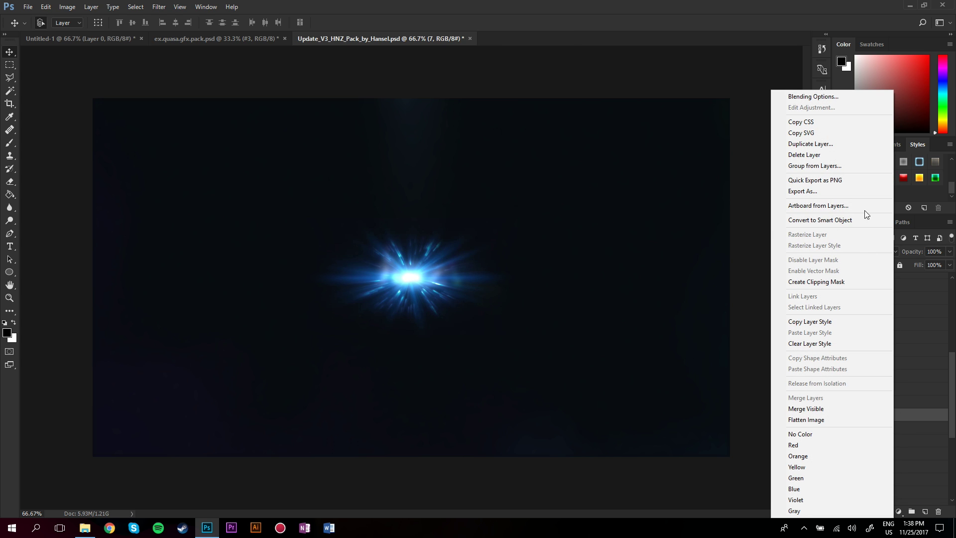
click(810, 143)
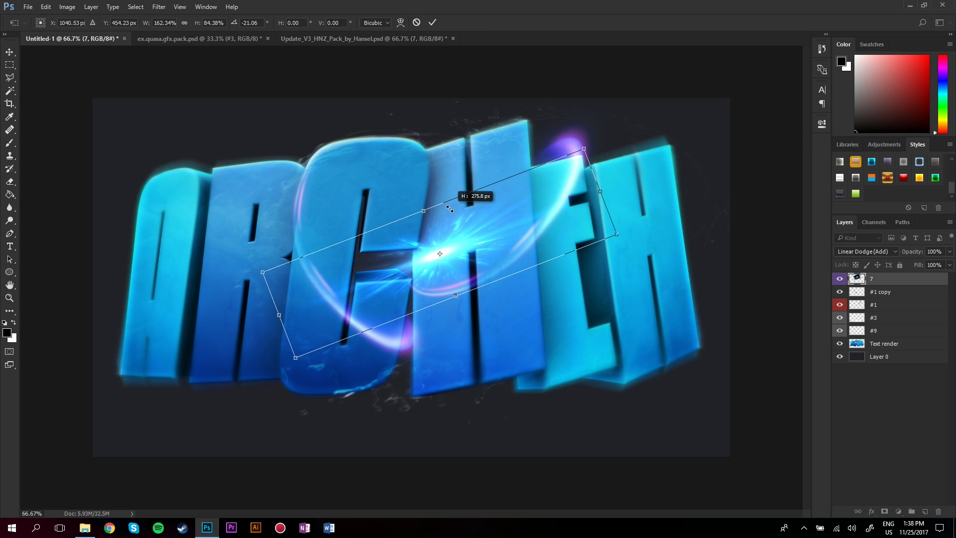
Step: Flatten and rotate flare 7, placing it along the upper edges where the C meets the first H
drag(448, 204, 596, 274)
drag(690, 252, 450, 325)
drag(497, 305, 378, 266)
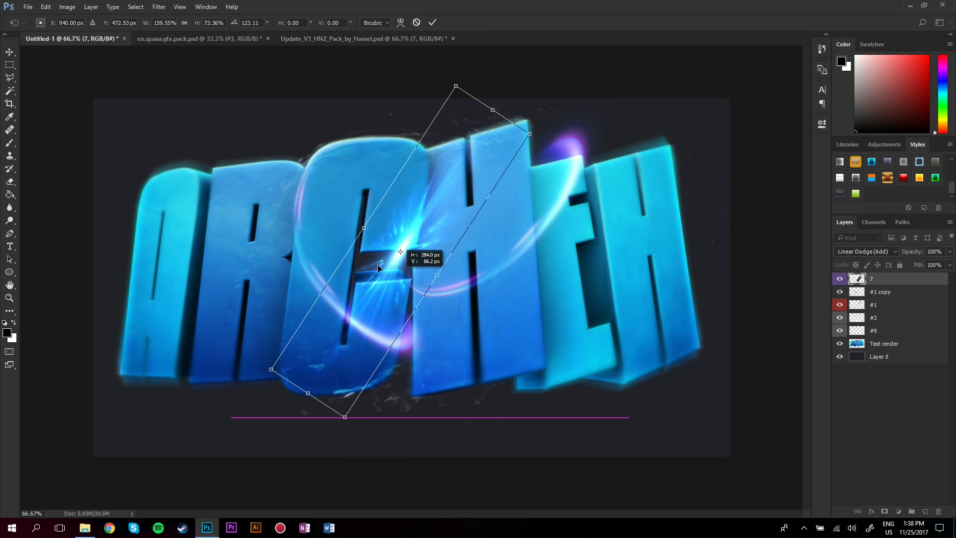
drag(424, 261, 432, 231)
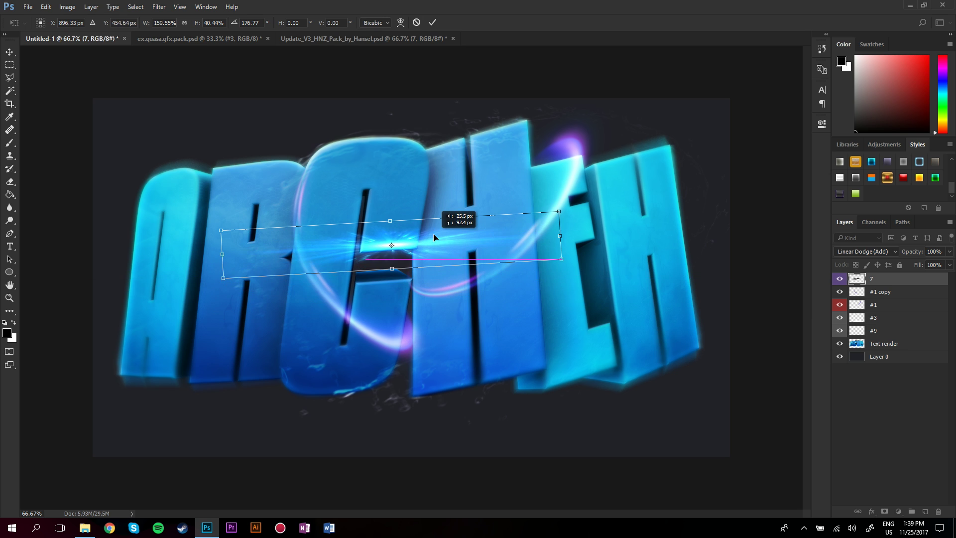
drag(573, 212, 572, 198)
drag(489, 232, 559, 125)
drag(642, 117, 641, 104)
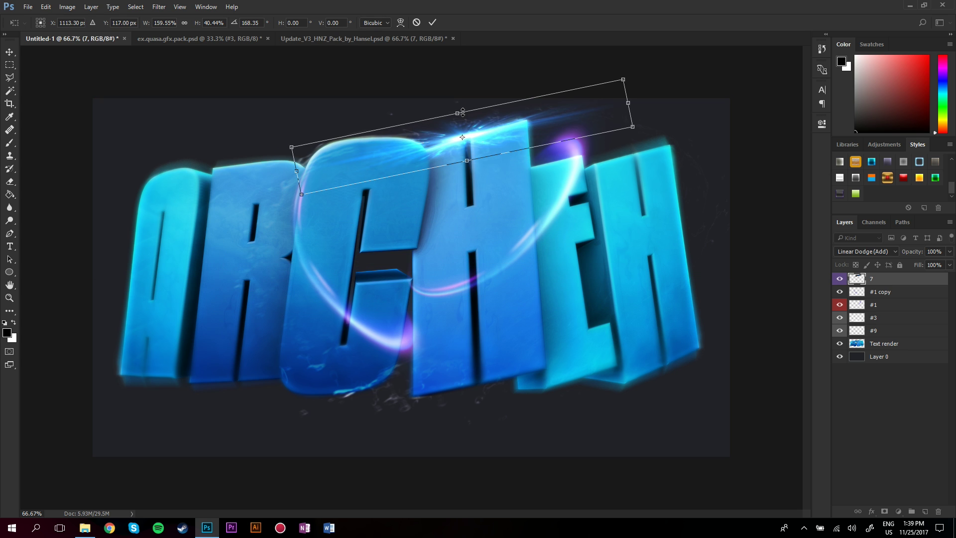
drag(465, 115, 486, 120)
key(Return)
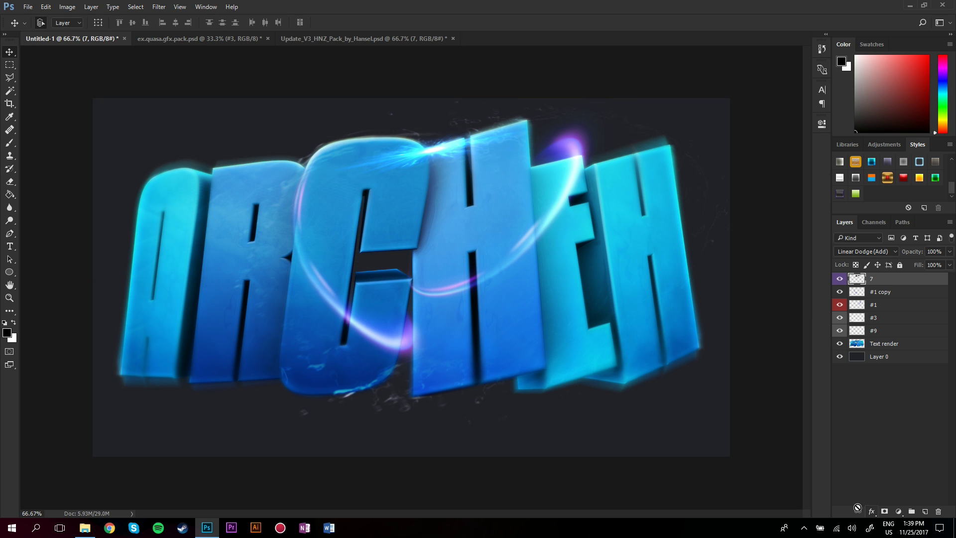
Step: Try a layer mask with a soft brush on flare 7, then delete the flare layer
click(885, 511)
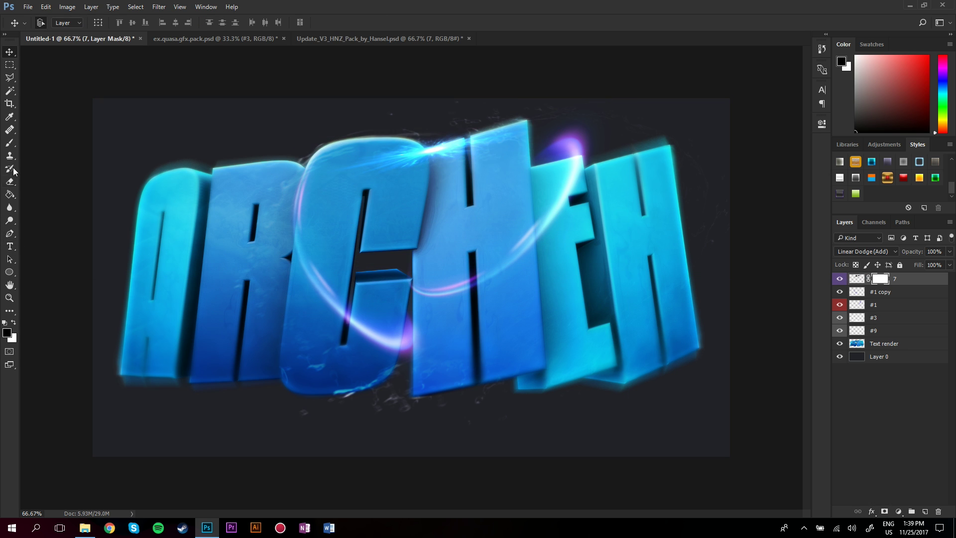
click(10, 145)
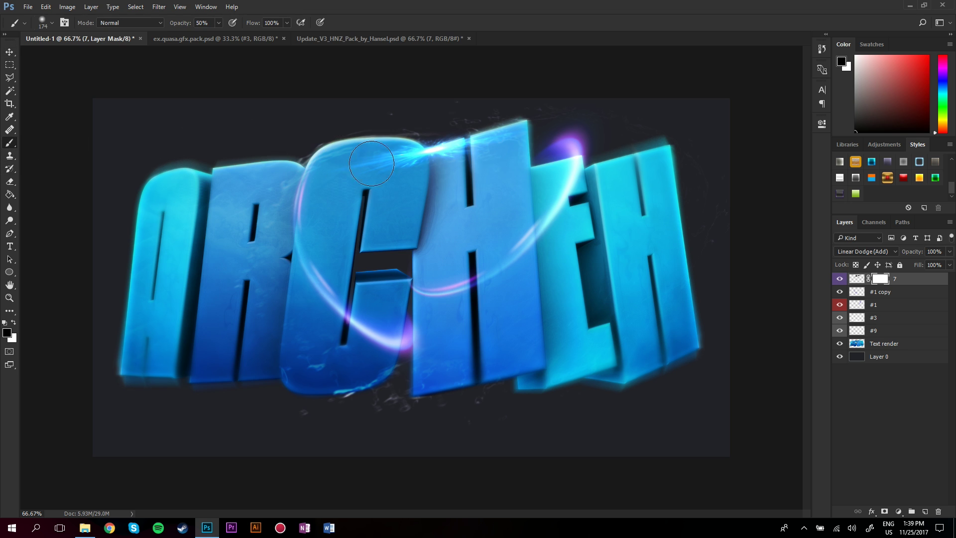
click(9, 52)
key(Delete)
Step: Preview other flares in the Update_V3_HNZ_Pack_by_Hansel.psd Flares group and copy flare 9 into the Untitled-1 logo document
click(417, 44)
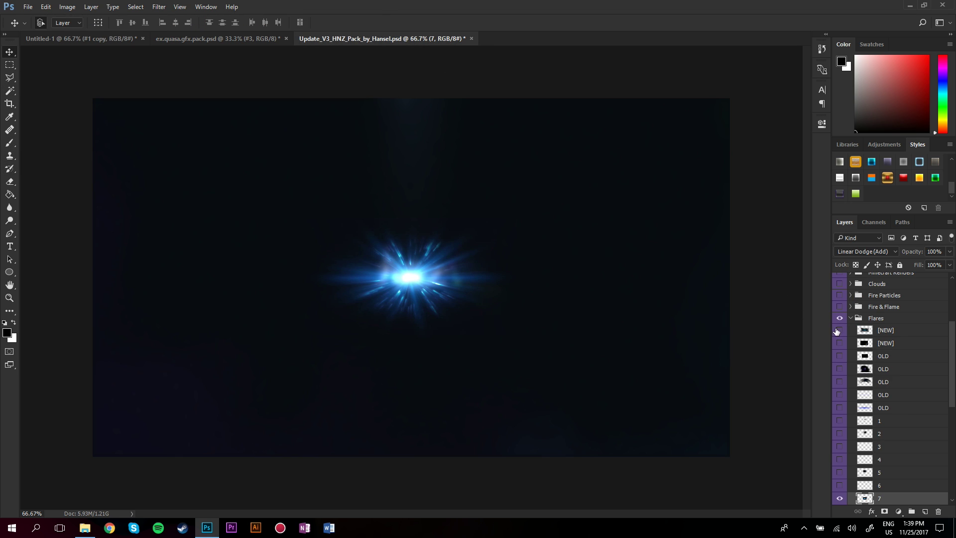
scroll(872, 356, down, 3)
click(843, 423)
click(841, 394)
click(841, 395)
scroll(842, 395, down, 3)
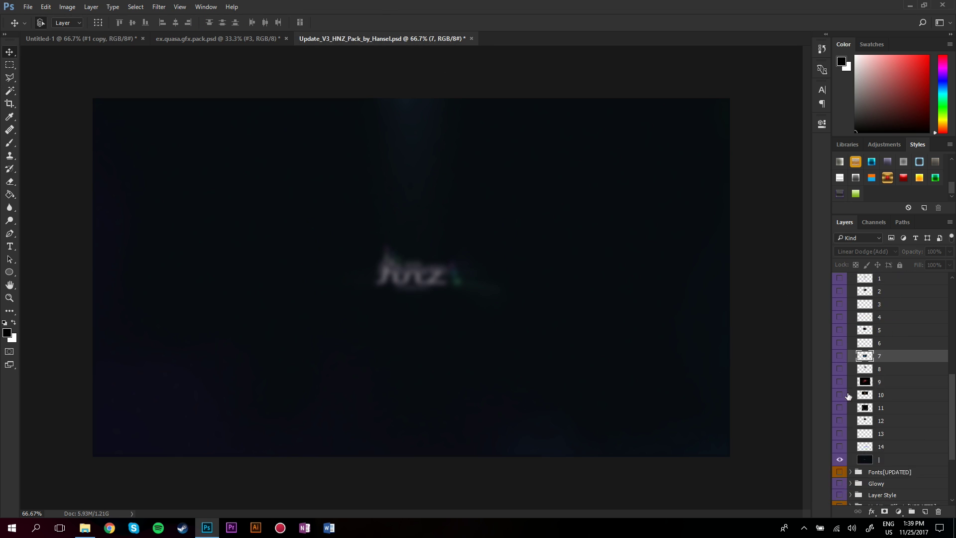
click(838, 395)
click(839, 369)
click(380, 132)
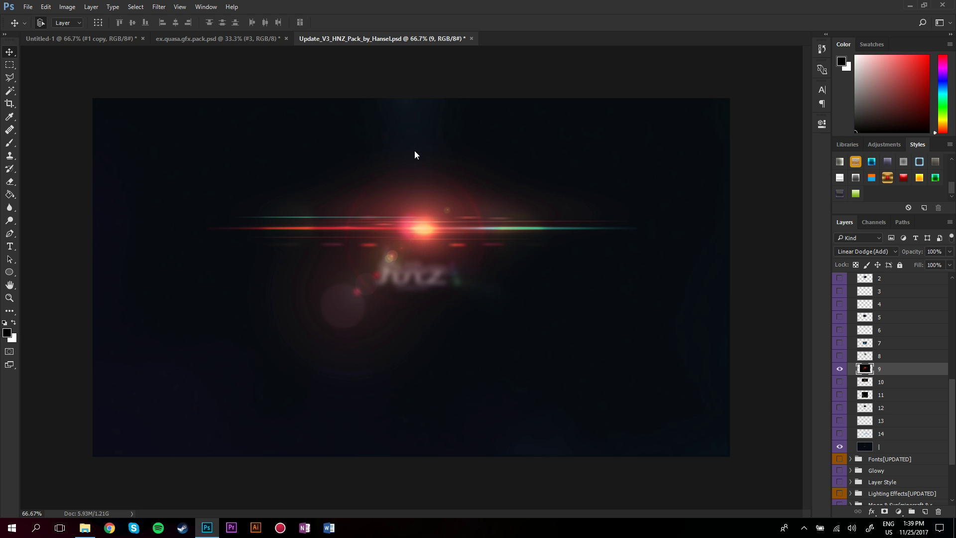
right_click(883, 374)
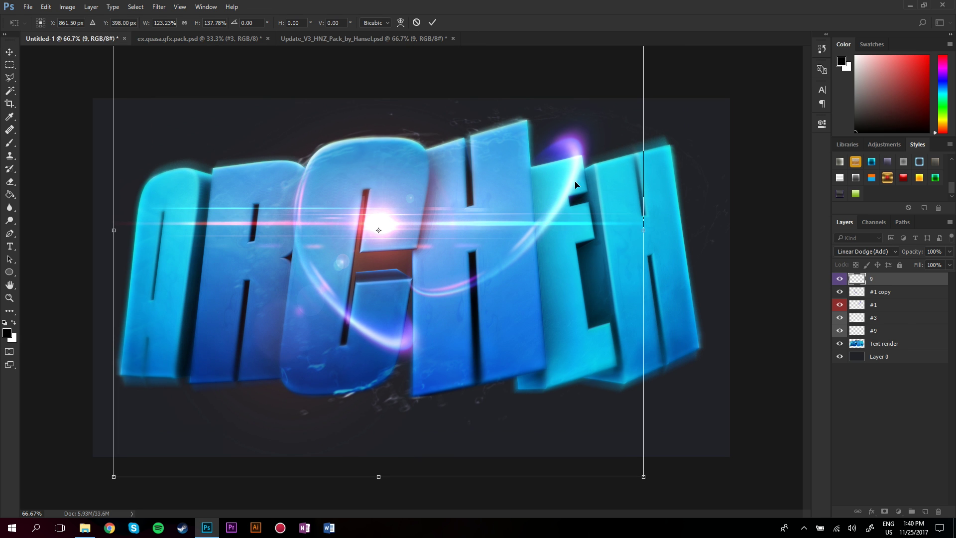
Step: Rotate and warp flare 9 so its streaks curve from the A to the last H, with its core between C and H
drag(644, 400, 167, 138)
drag(340, 273, 354, 345)
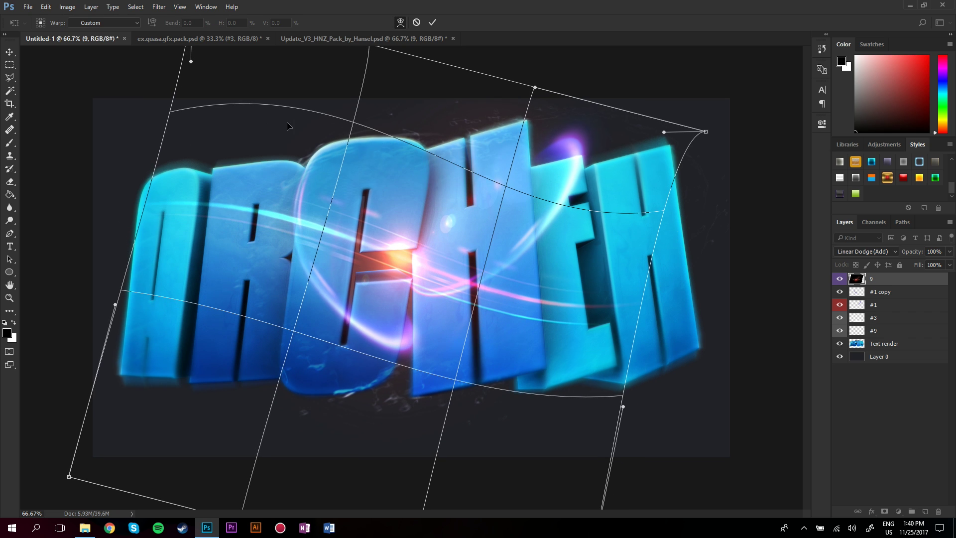
drag(372, 208, 689, 381)
key(Return)
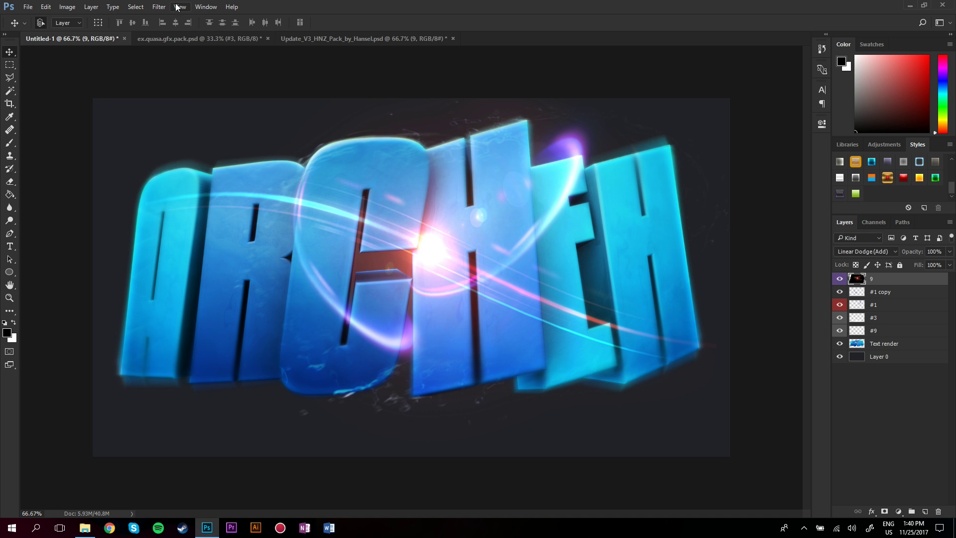
Step: Apply a Motion Blur with angle 37° and distance 20 pixels to the flare 9 layer
click(161, 6)
mouse_move(162, 118)
click(316, 174)
click(551, 455)
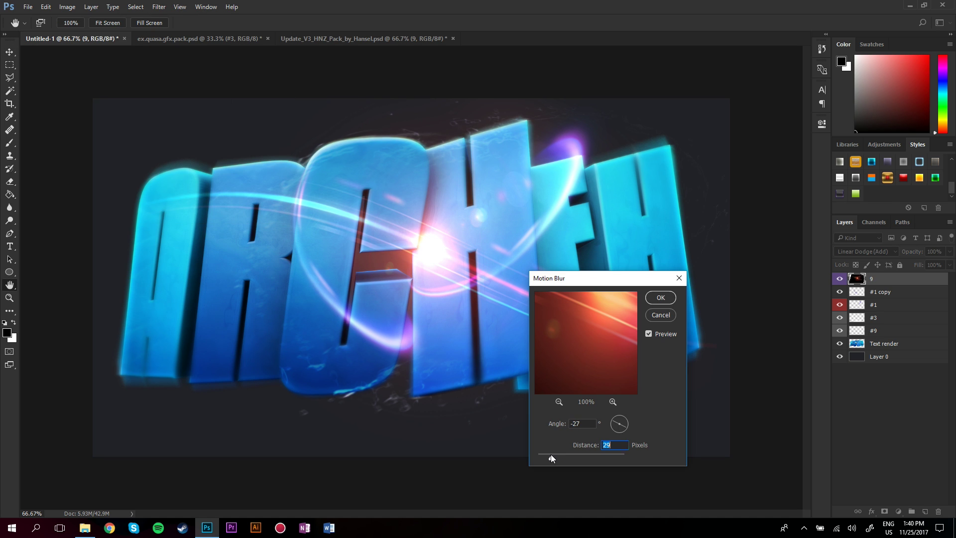
click(612, 431)
drag(551, 458, 547, 458)
click(657, 297)
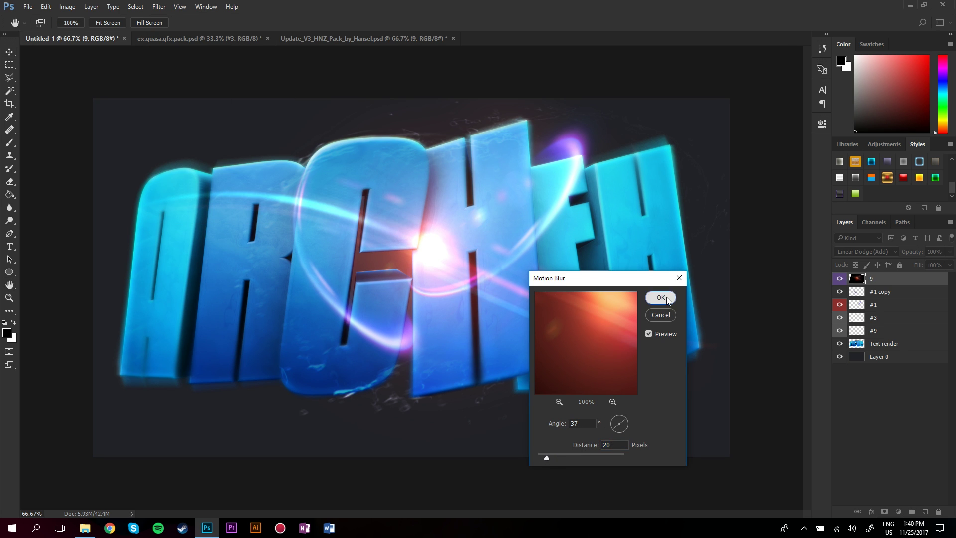
Step: Mask flare 9, fade its bright core with a 464 px soft brush, and compare the logo with the flare hidden and shown
click(884, 511)
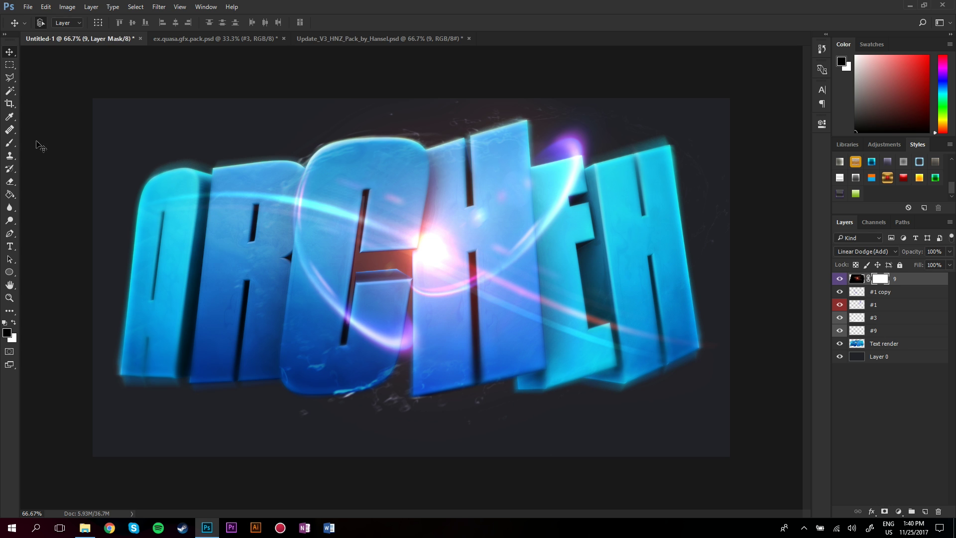
click(9, 143)
right_click(404, 242)
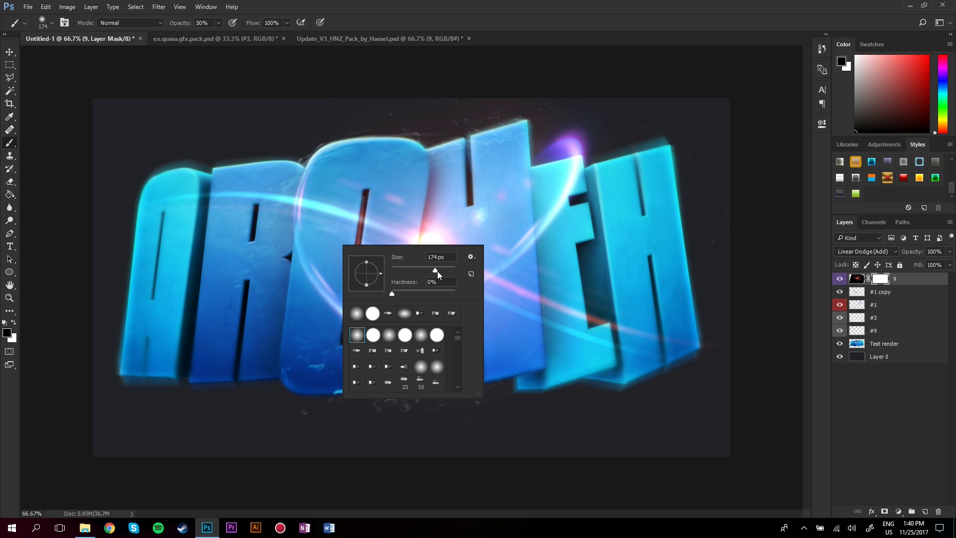
drag(437, 271, 447, 269)
click(841, 279)
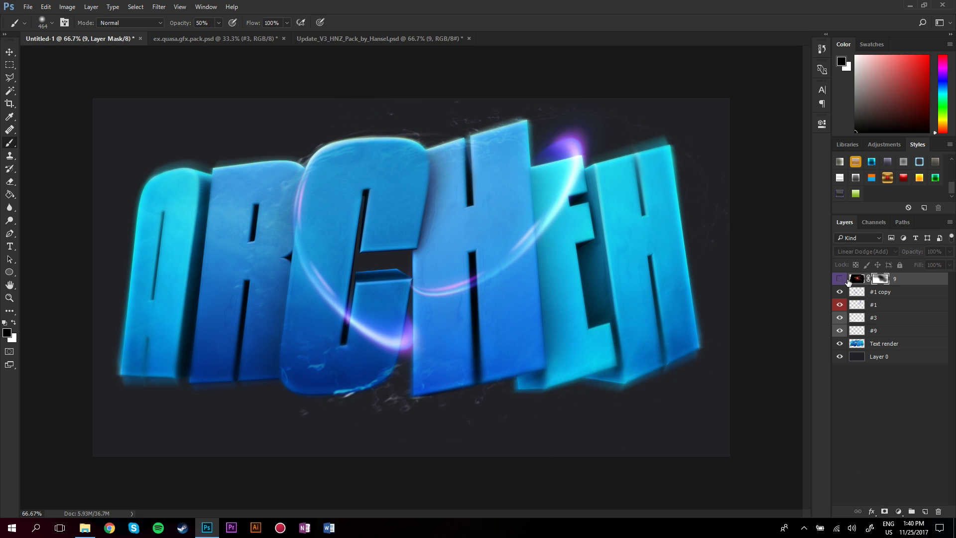
click(843, 279)
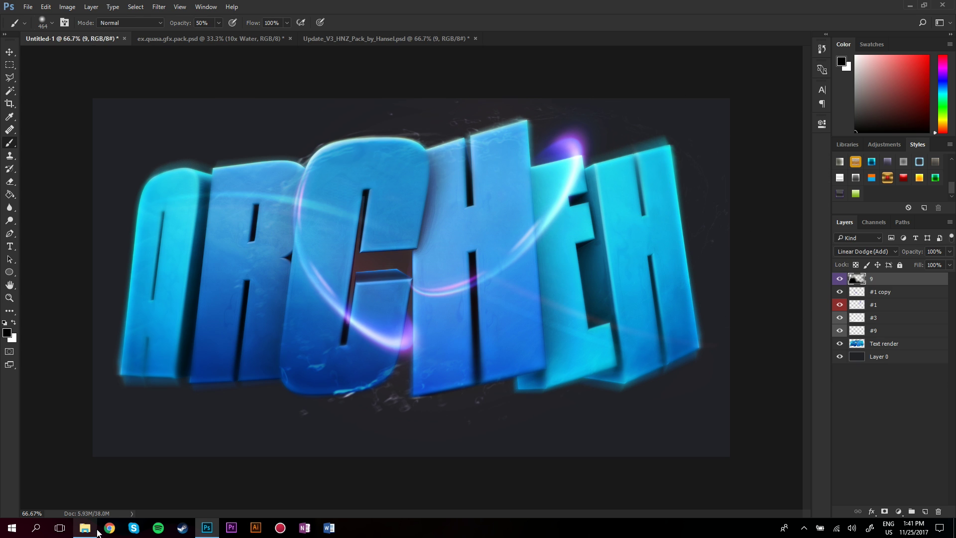
Step: Open Hansel5kpack.psd from the Photoshop packs folder
click(85, 528)
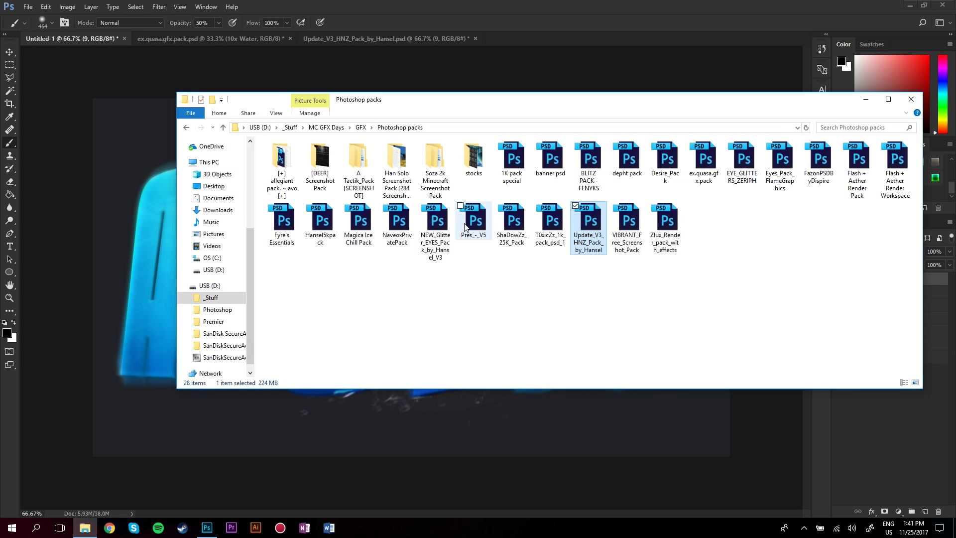
click(470, 297)
double_click(326, 217)
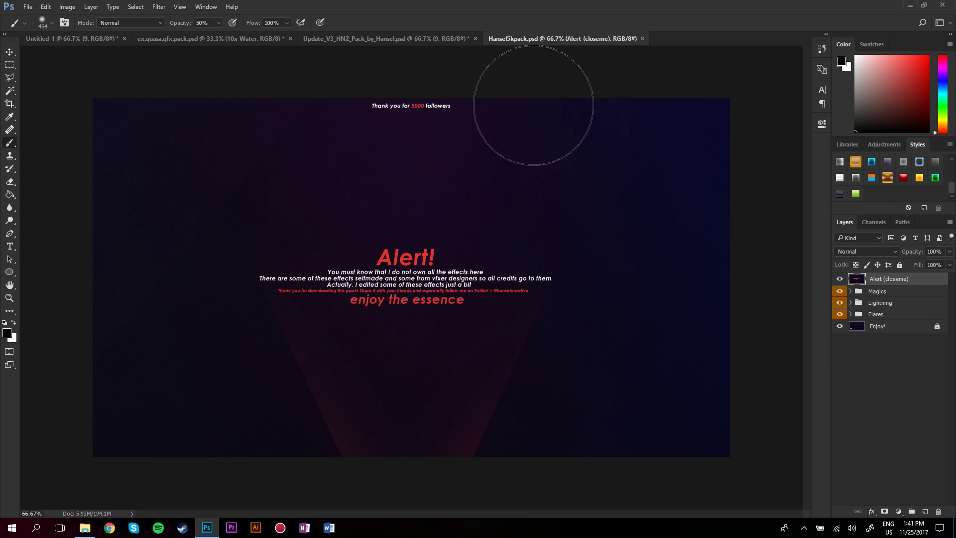
Step: Hide the alert layer, reveal flare 9 in the Flares group and copy it into the Untitled-1 logo document
click(839, 279)
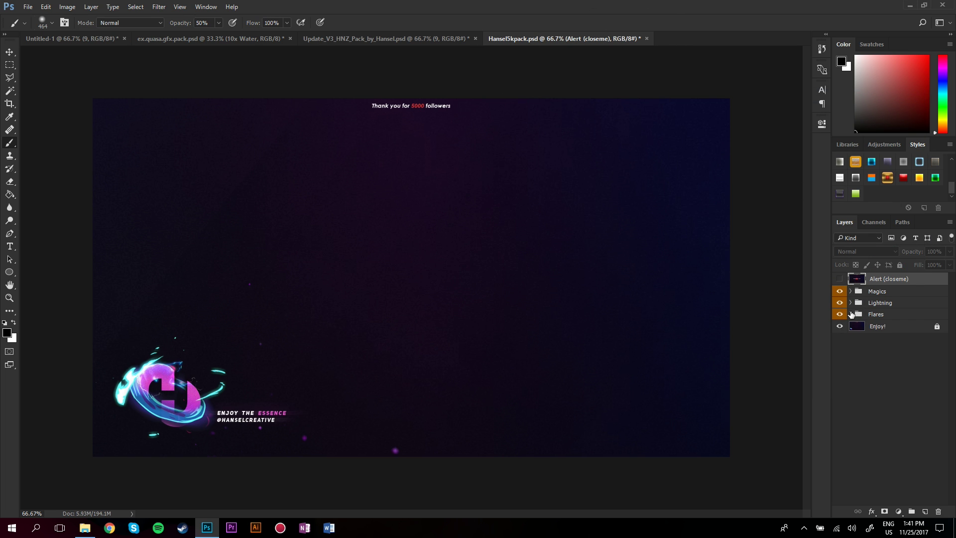
click(850, 314)
click(840, 340)
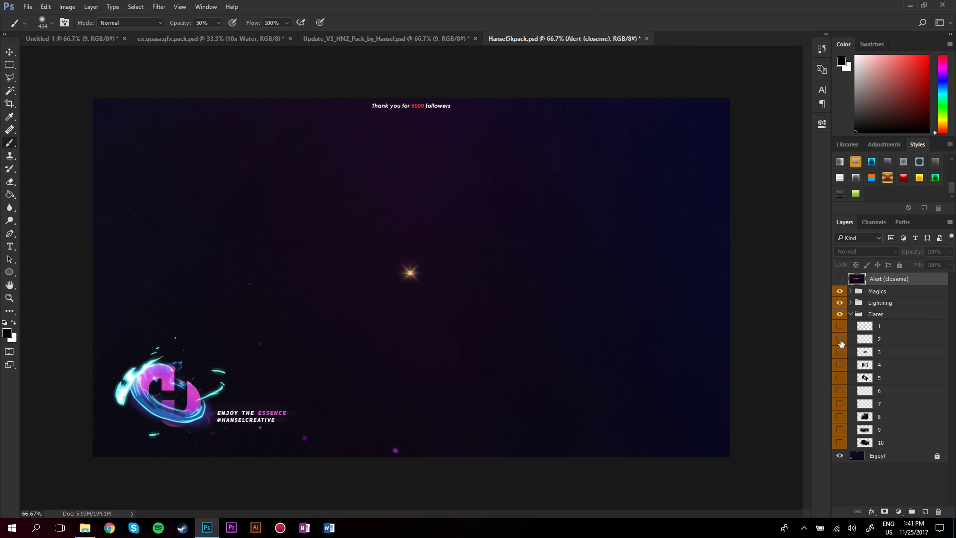
click(840, 340)
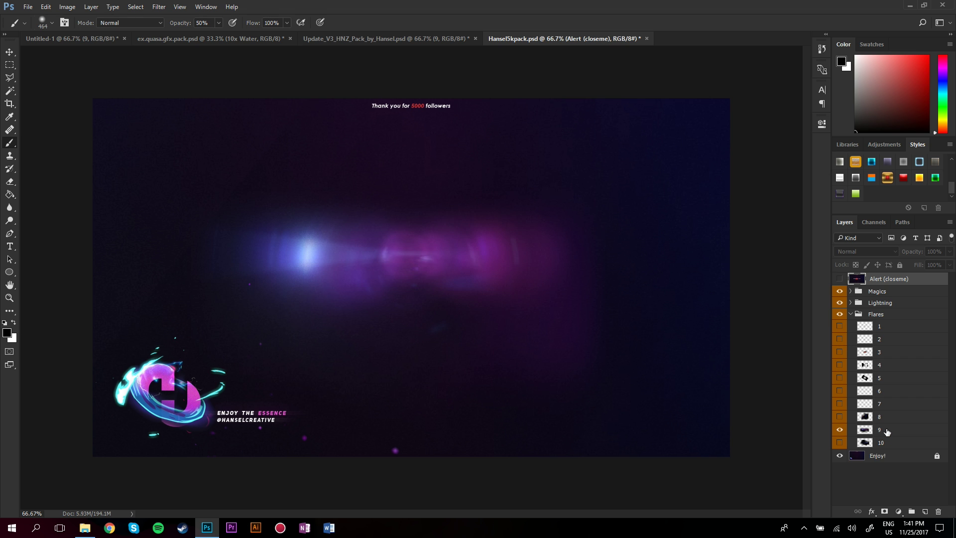
right_click(887, 431)
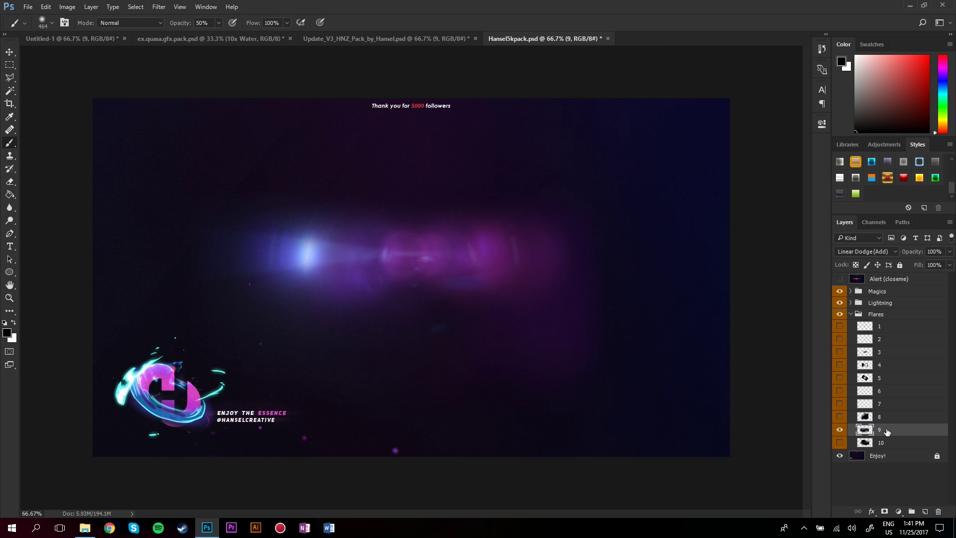
drag(519, 229, 610, 282)
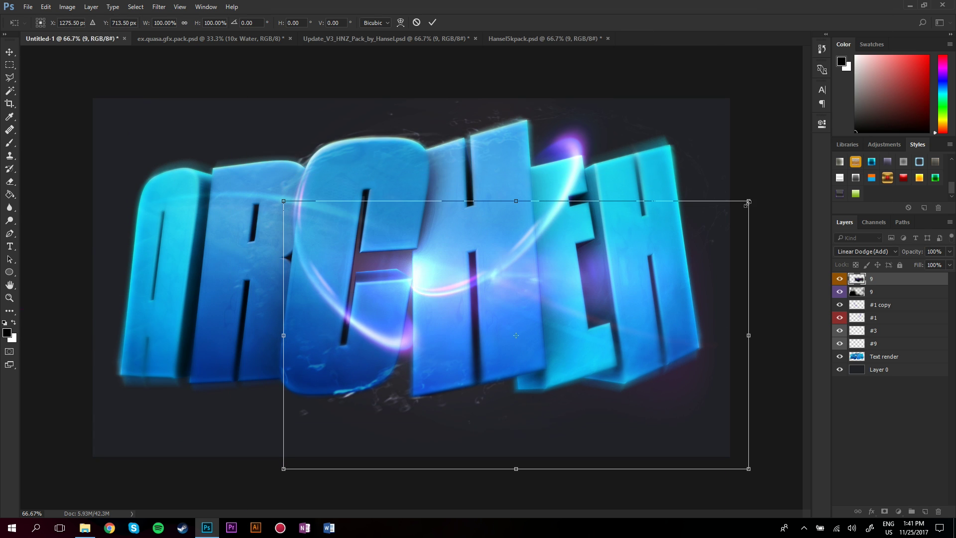
Step: Scale the new flare to about 138% by 127%, rotate it about -10°, and place its bright core over the R
alt+shift+drag(749, 201, 817, 160)
drag(618, 172, 380, 54)
drag(575, 324, 685, 357)
drag(31, 95, 199, 171)
drag(555, 233, 577, 361)
mouse_move(578, 277)
mouse_down()
mouse_move(568, 277)
mouse_move(592, 276)
mouse_move(585, 260)
mouse_move(608, 275)
mouse_move(600, 283)
mouse_up()
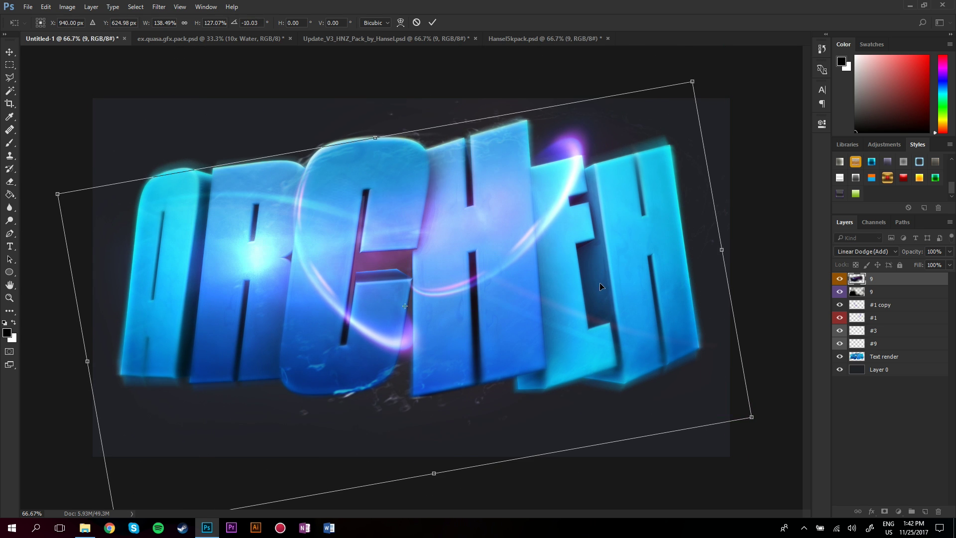
key(Return)
Step: Mask the new flare and fade its bright core over the R with the 464 px soft brush at 50% opacity
key(b)
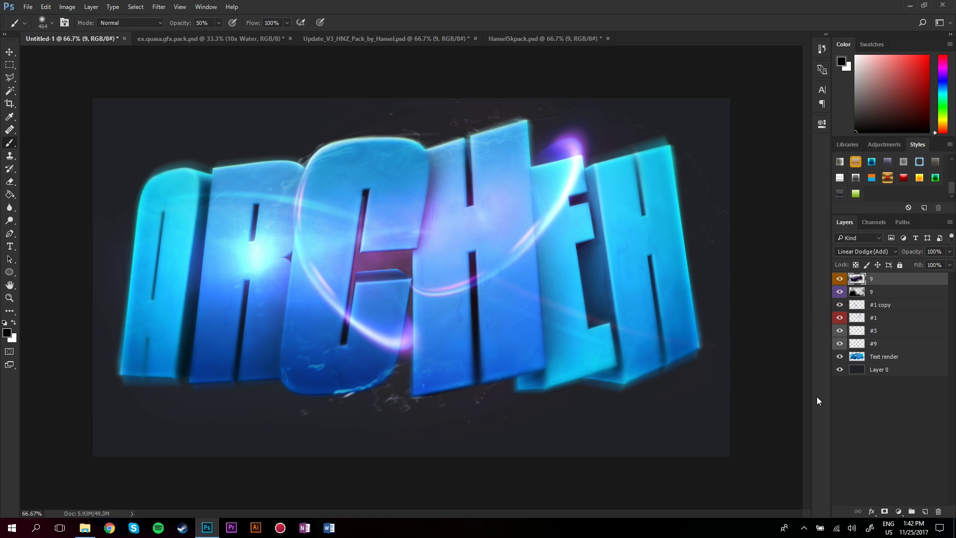
click(884, 511)
click(249, 261)
click(248, 248)
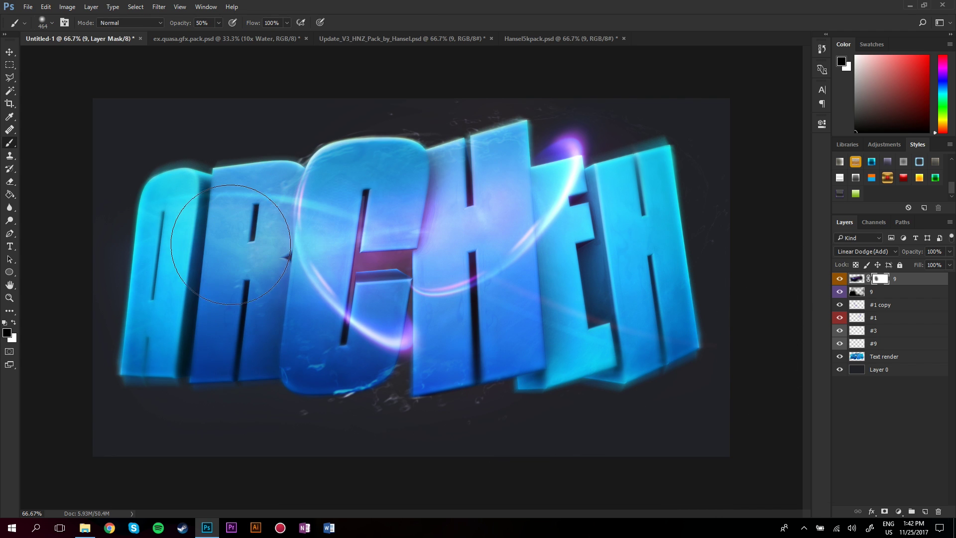
click(244, 249)
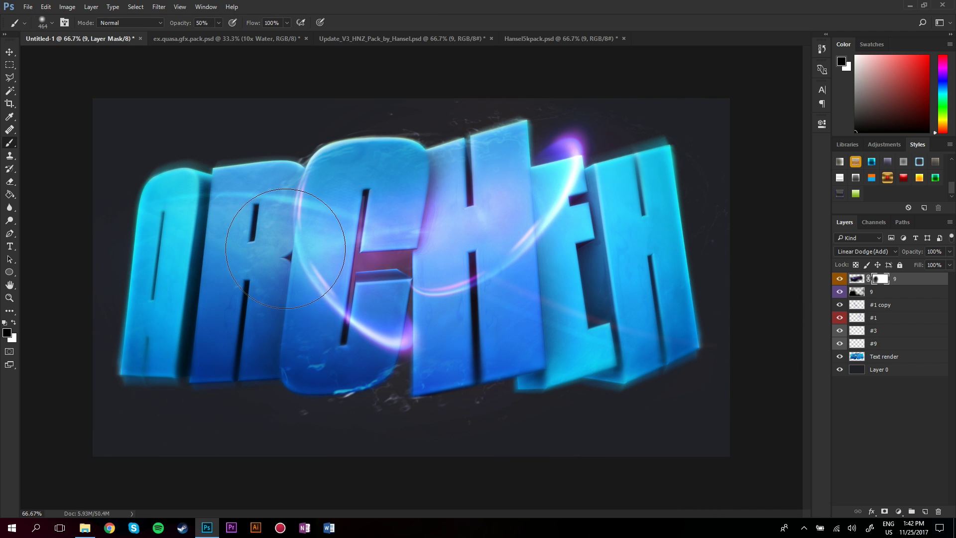
key(x)
key(ctrl+alt+z)
key(ctrl+alt+z)
key(ctrl+alt+z)
key(ctrl+alt+z)
Step: Hide the Flares group in Hansel5kpack.psd and copy lightning 9 from its Lightning group into the logo document
click(537, 39)
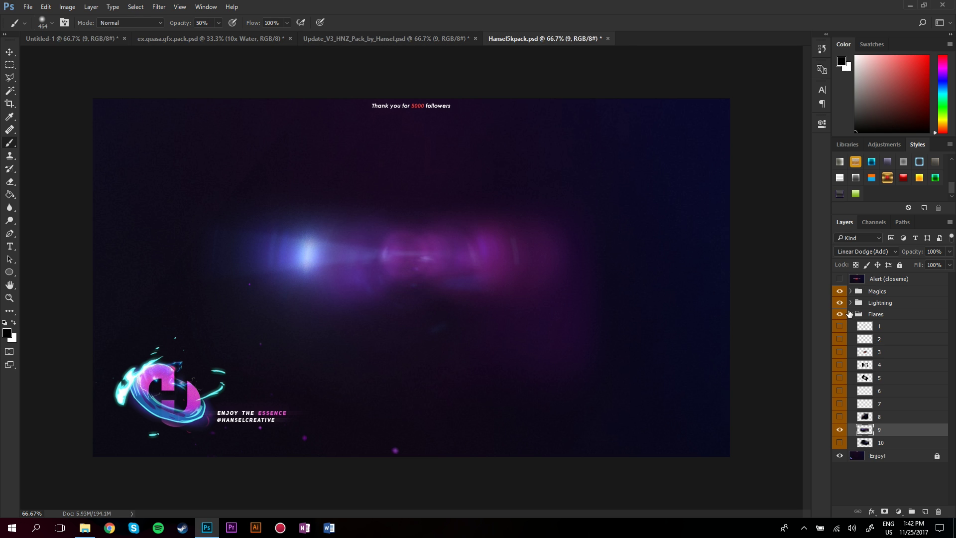
click(846, 315)
click(851, 316)
click(840, 314)
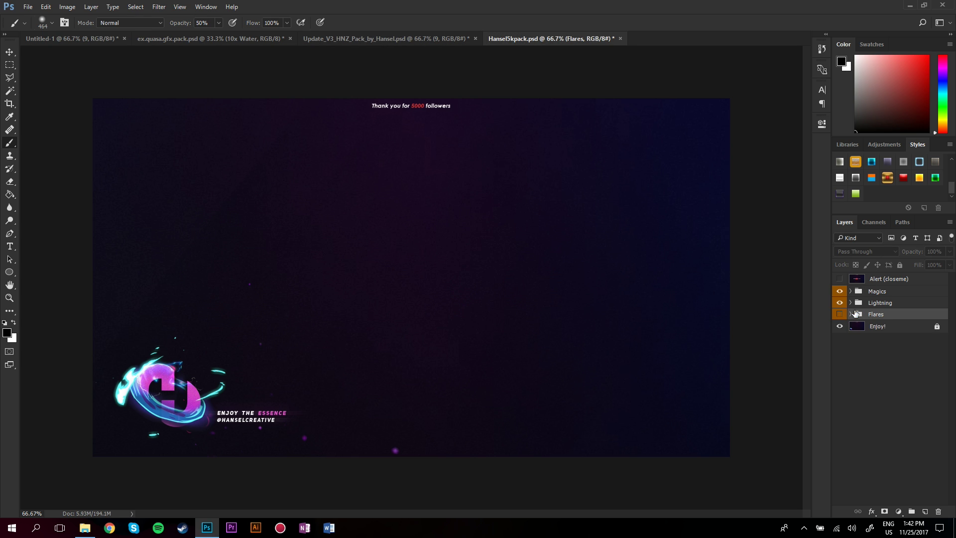
click(850, 303)
click(840, 431)
click(840, 419)
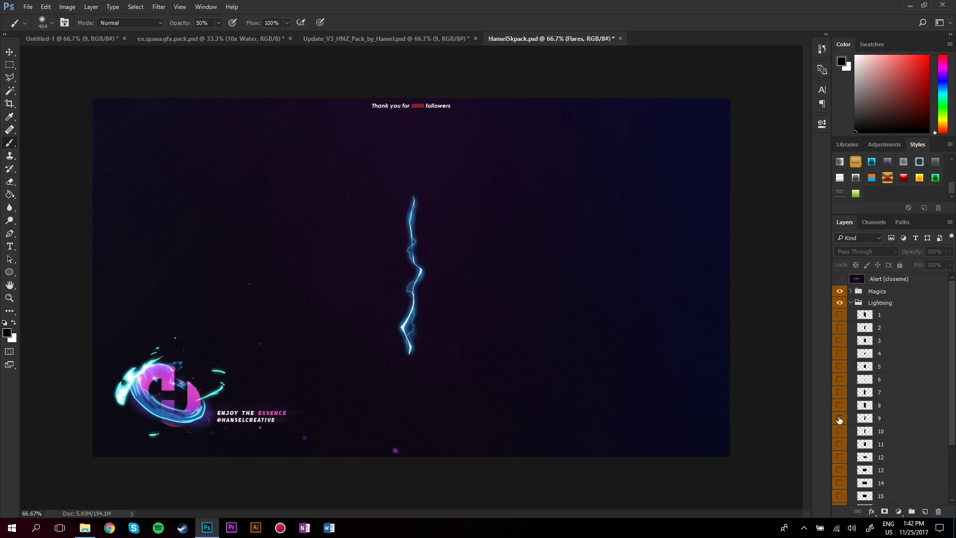
click(840, 431)
right_click(886, 418)
key(Escape)
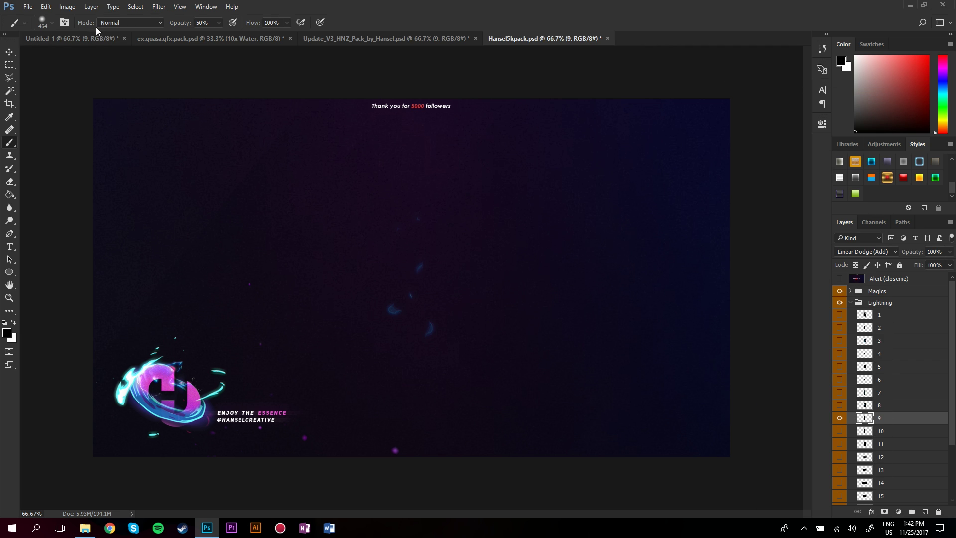
click(94, 38)
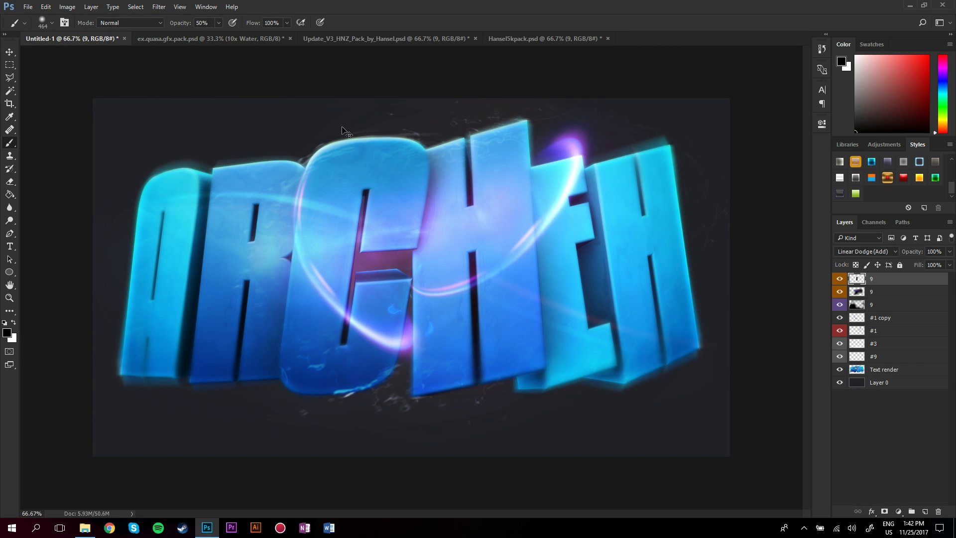
Step: Scale the lightning to about 237%, rotate it about 111°, and place it diagonally across the A, R and C
key(ctrl+t)
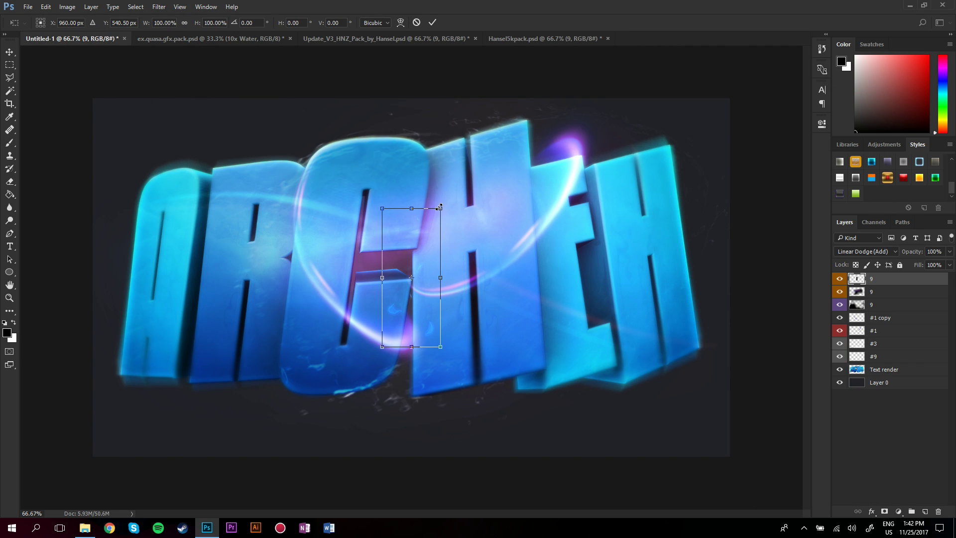
alt+shift+drag(439, 207, 503, 198)
drag(502, 198, 448, 381)
drag(434, 287, 327, 234)
key(Return)
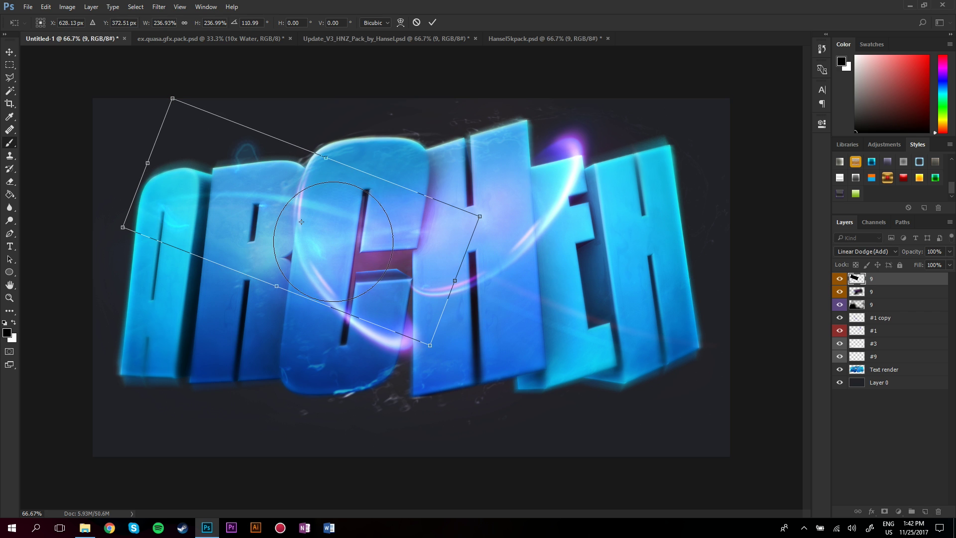
Step: Duplicate the lightning layer and rotate and move the copy over the right-hand letters of the logo
key(ctrl+j)
key(ctrl+t)
drag(490, 244, 194, 274)
drag(341, 238, 535, 322)
key(Return)
Step: Add a second lightning copy, rotated and flipped vertically, over the lower part of the A, R and C
key(ctrl+alt+t)
drag(662, 186, 319, 276)
drag(498, 328, 259, 364)
drag(393, 249, 393, 420)
right_click(304, 368)
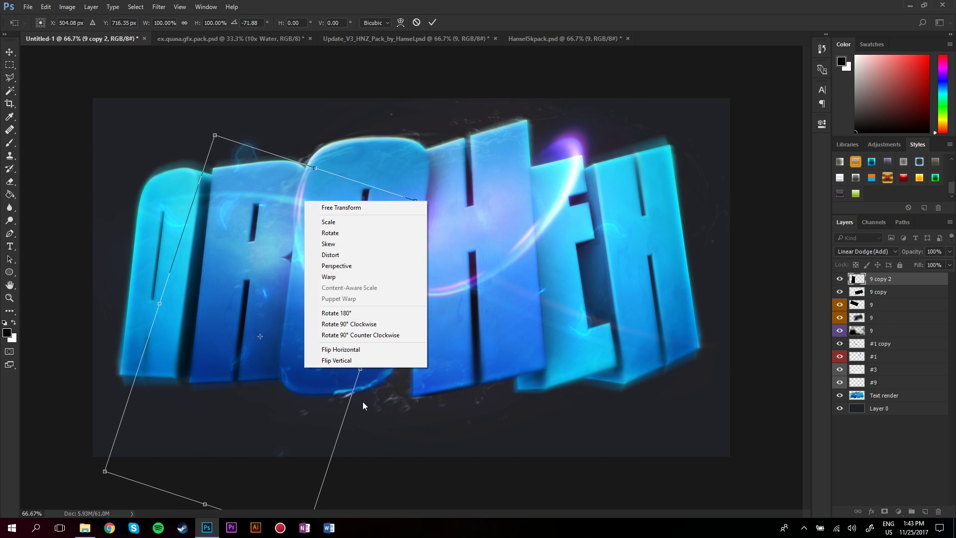
click(337, 361)
key(Return)
Step: Merge the three lightning layers into one and set its blend mode to Linear Dodge (Add)
shift+click(887, 304)
right_click(890, 303)
click(807, 397)
click(867, 251)
click(858, 366)
Step: Soften the merged lightning layer with a blur filter
click(160, 6)
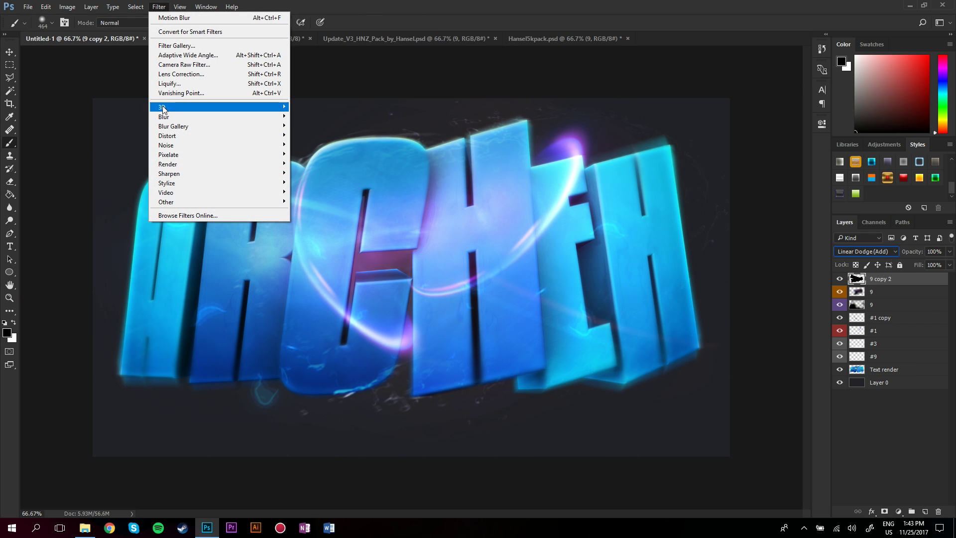
click(448, 318)
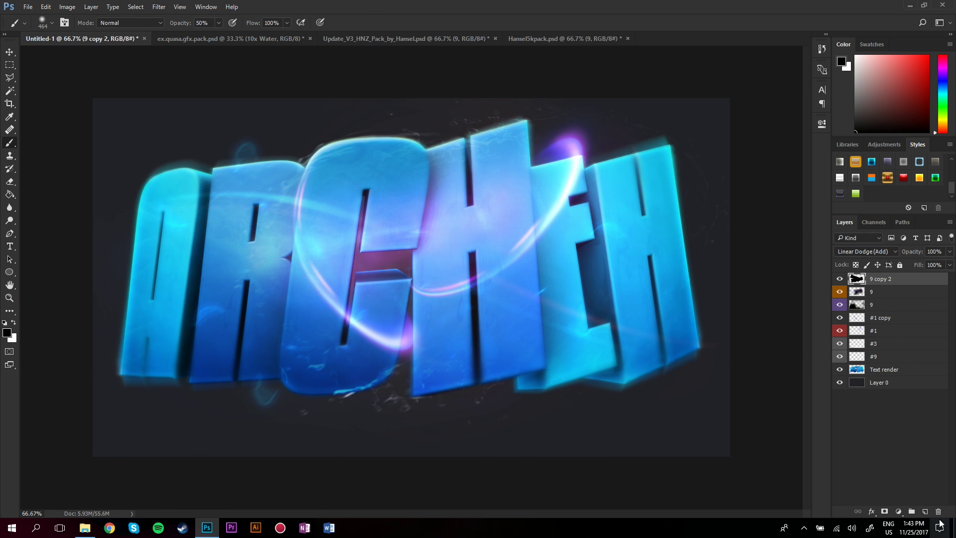
Step: On a new layer, paint soft blue over the left letters and purple over the right with an 811 px brush, sampling both colours from the artwork
click(924, 510)
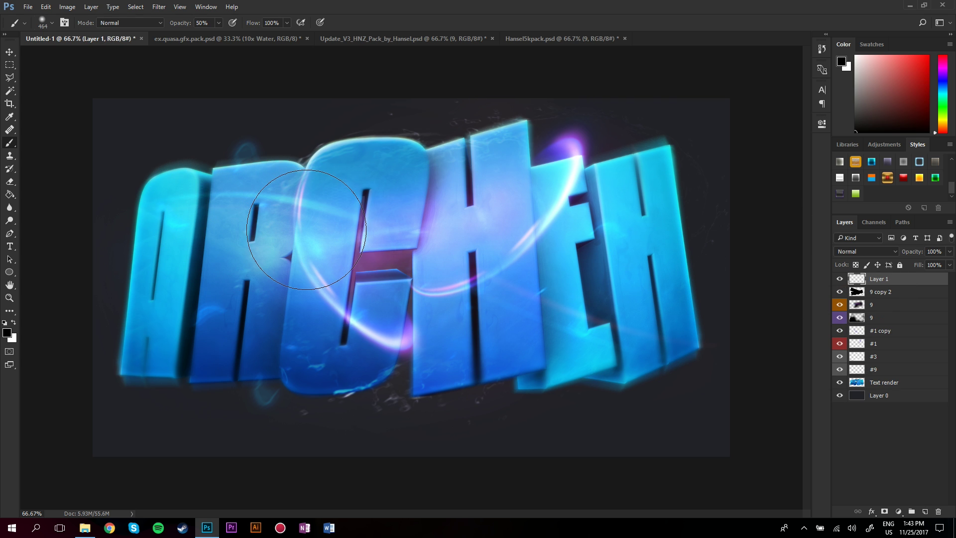
mouse_move(380, 209)
alt+mouse_down()
mouse_move(374, 164)
mouse_move(384, 150)
mouse_move(381, 160)
mouse_move(435, 157)
mouse_move(406, 149)
alt+mouse_up()
right_click(678, 287)
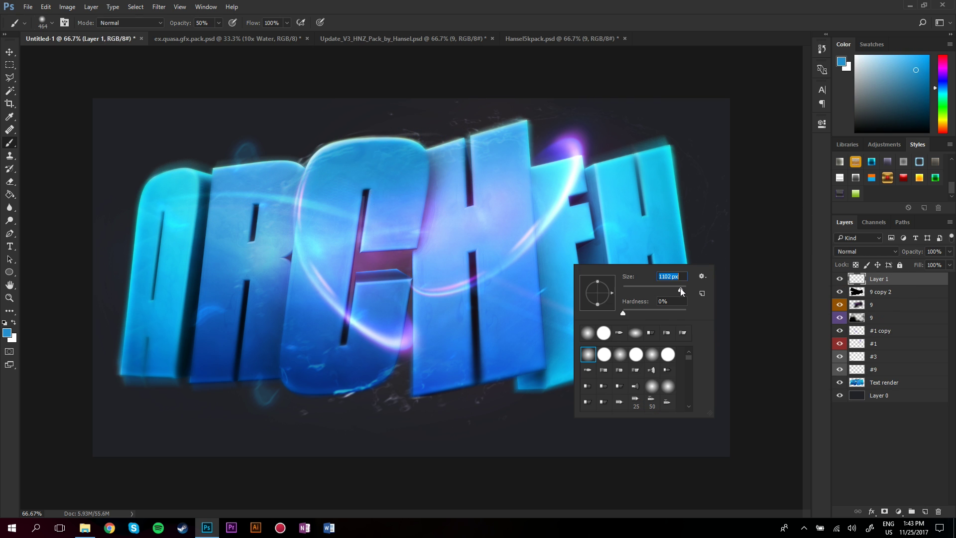
drag(680, 288, 682, 288)
text(8)
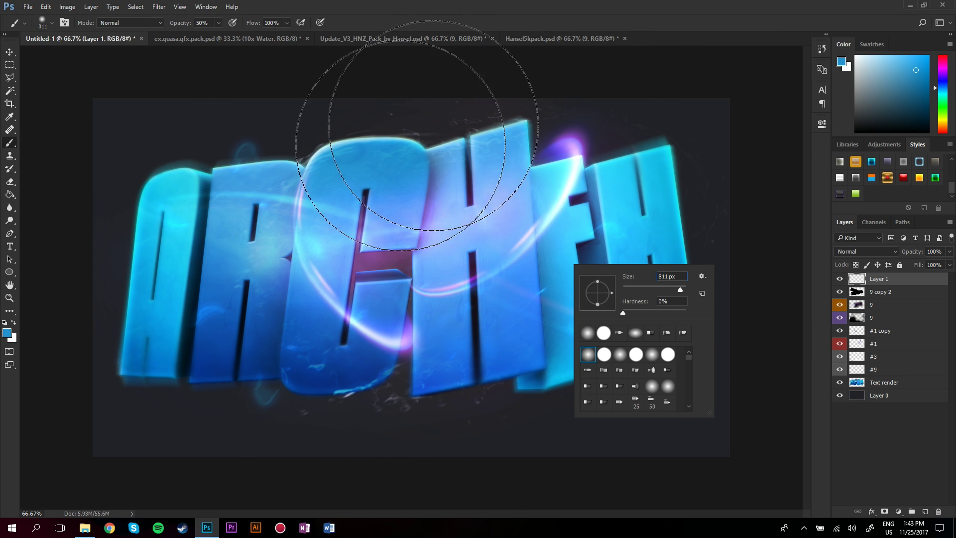
click(223, 266)
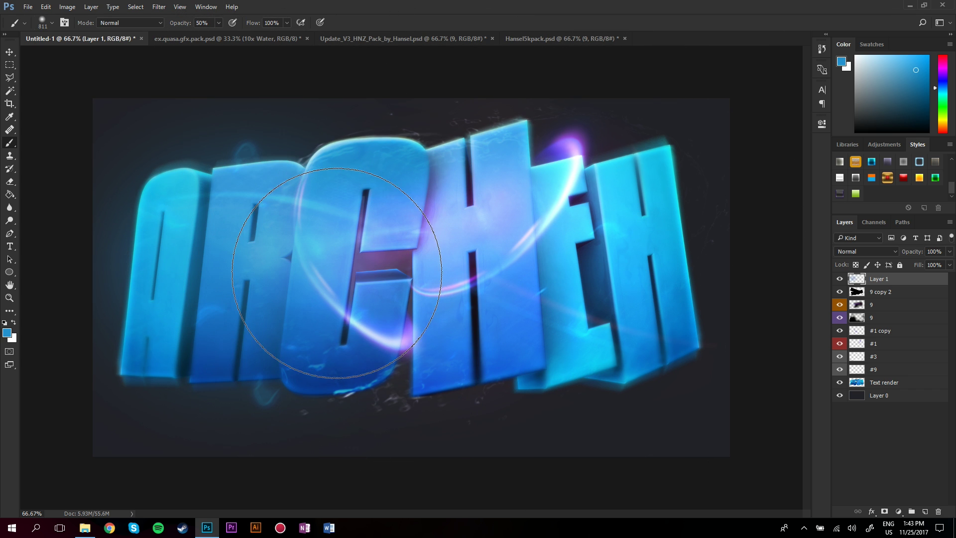
key(ctrl+z)
click(351, 282)
alt+click(563, 152)
click(501, 239)
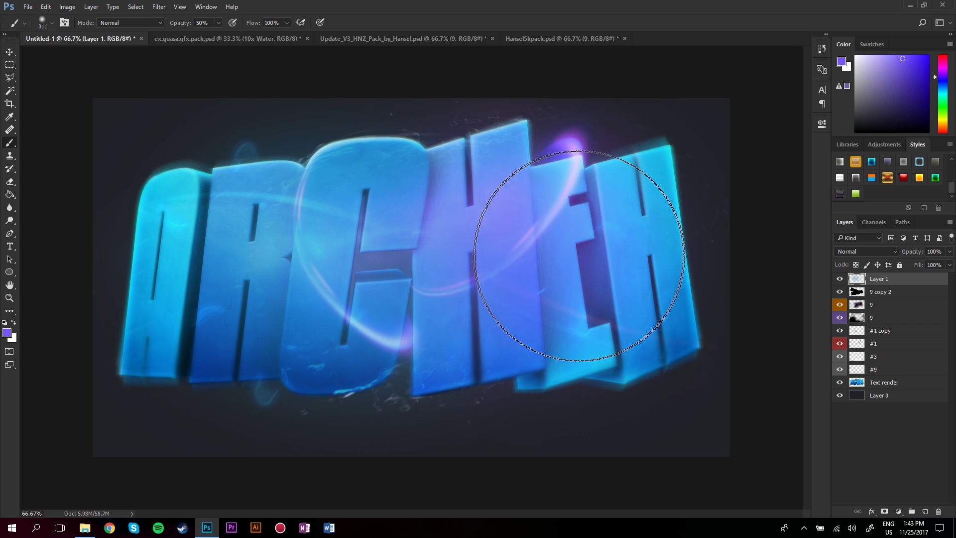
Step: Try Color Dodge on Layer 1, settle on Soft Light as its blend mode, and lower the layer's opacity
click(866, 251)
click(849, 339)
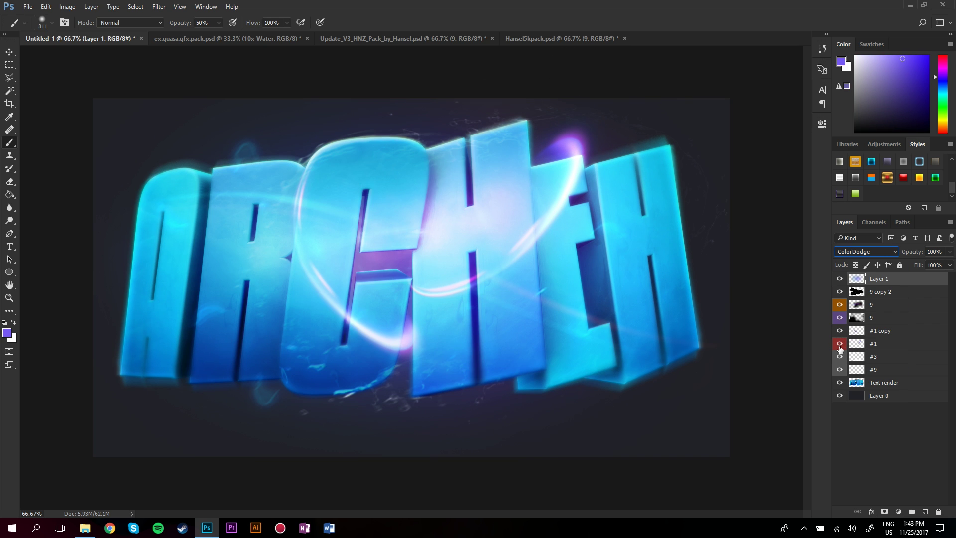
click(866, 252)
click(852, 366)
key(Down)
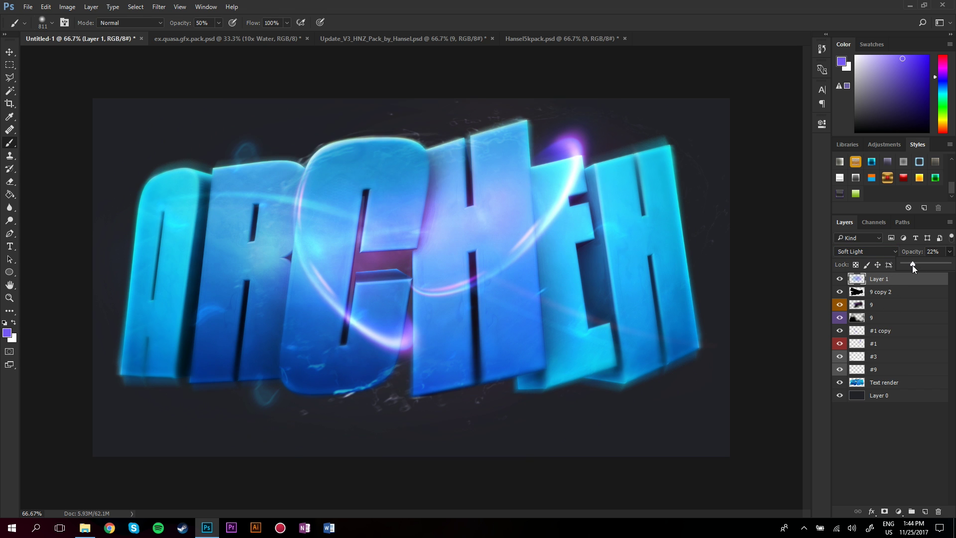
drag(912, 265, 919, 264)
Step: Paint dark blue sampled from the lower C across the letters on a new layer, blended as Color Dodge at 77% opacity
click(924, 511)
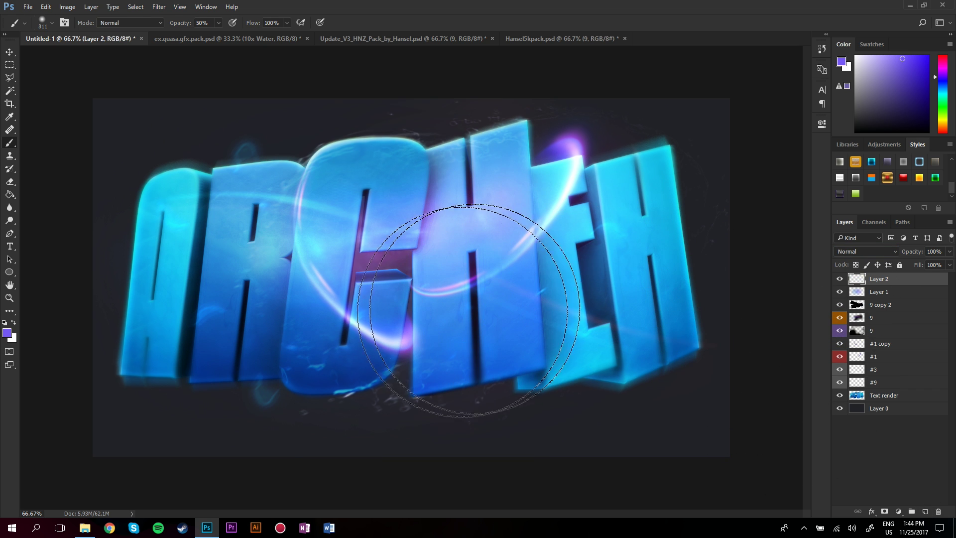
alt+click(339, 364)
mouse_move(276, 270)
mouse_down()
mouse_move(471, 252)
mouse_move(610, 262)
mouse_up()
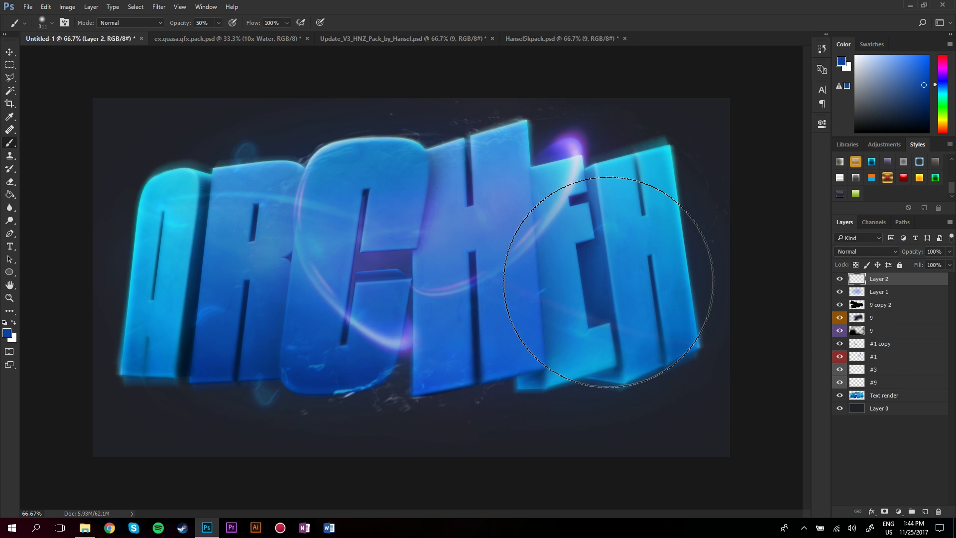
click(865, 250)
click(841, 339)
click(950, 251)
drag(950, 263, 937, 264)
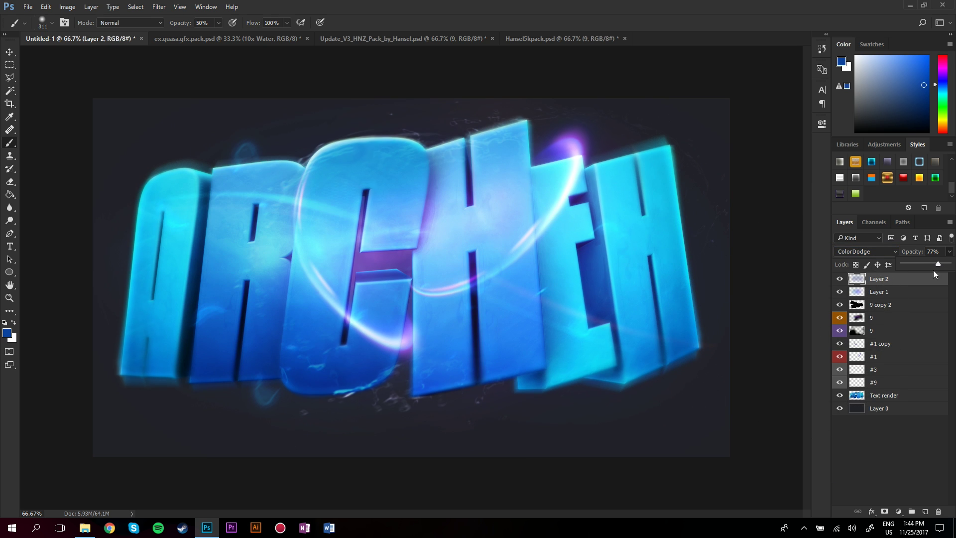
Step: Group all layers above Layer 0 as Text and compare the canvas with the group hidden and shown
shift+click(874, 383)
key(ctrl+g)
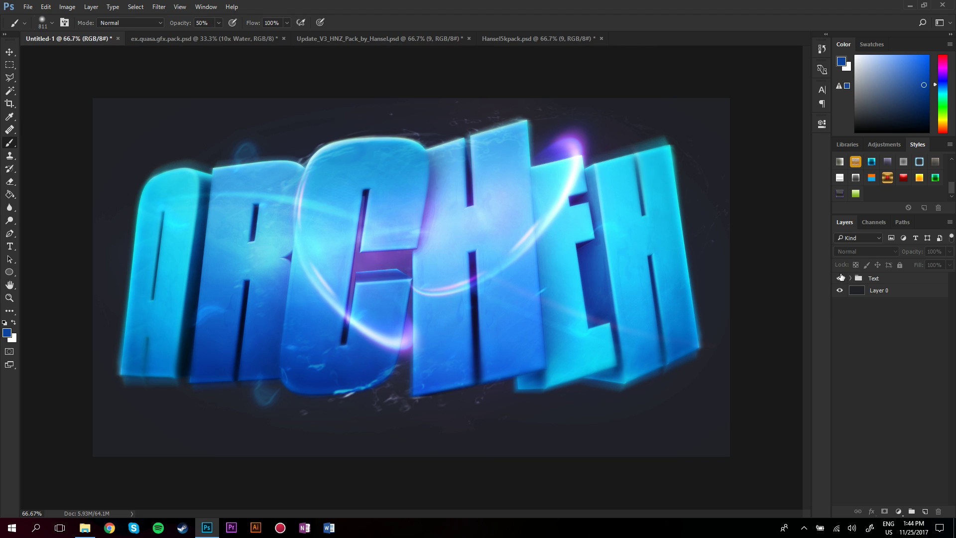
click(840, 277)
click(840, 277)
click(9, 52)
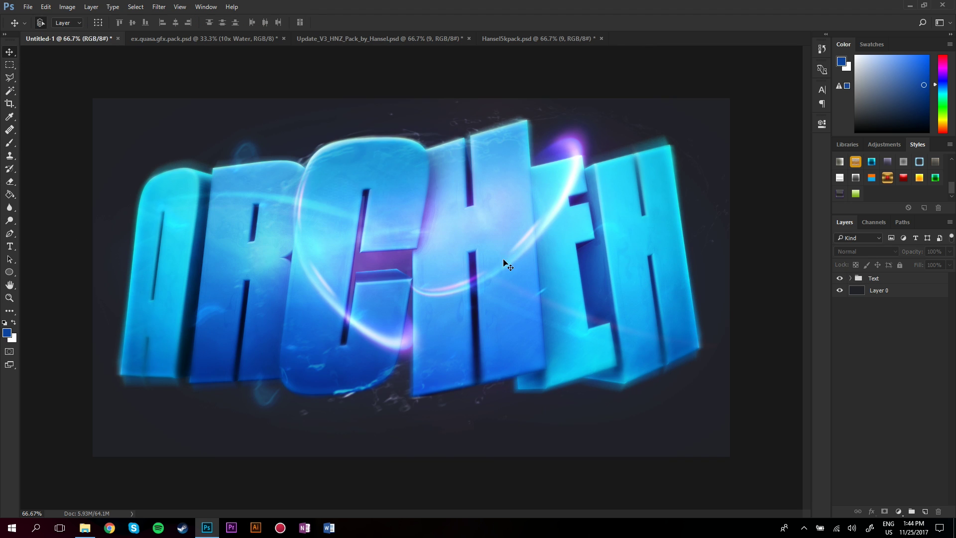